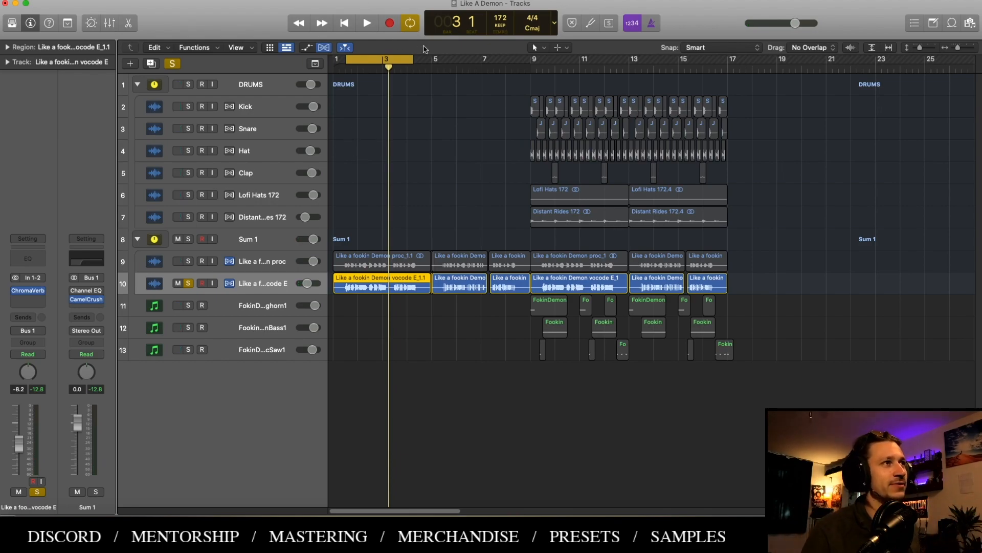
Set the cycle range to bars 9 to 13 and clear the region selection
left_click_drag(534, 60, 634, 60)
scroll(494, 215, "right", 3)
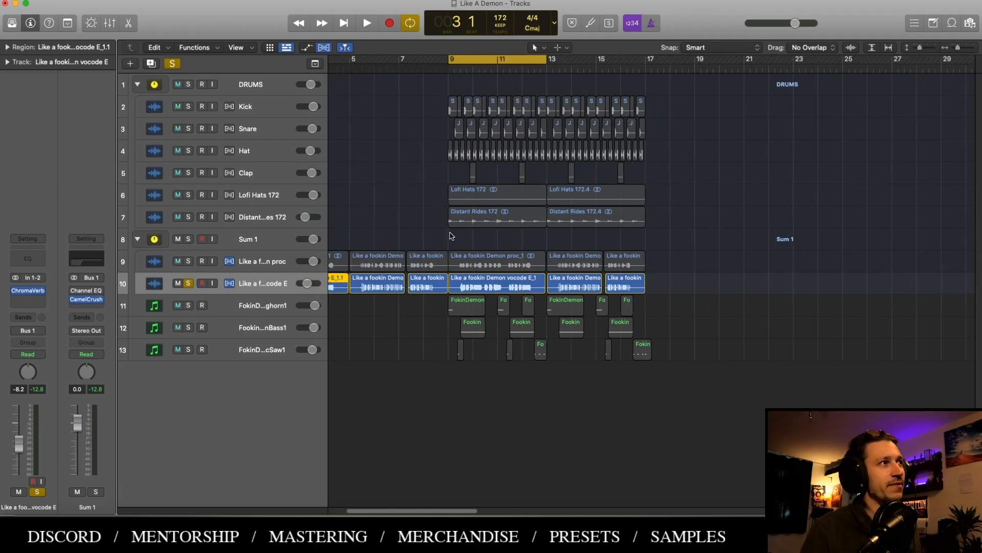
left_click(453, 236)
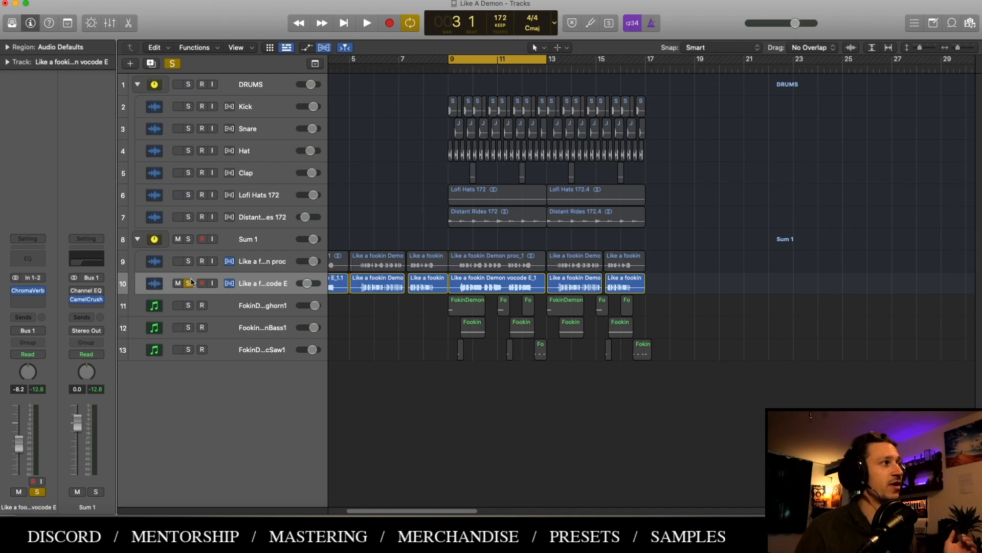
Unsolo the vocode E vocal track and mute the Sum 1 stack, its two vocals and the three synth tracks
left_click(189, 283)
left_click_drag(178, 238, 179, 350)
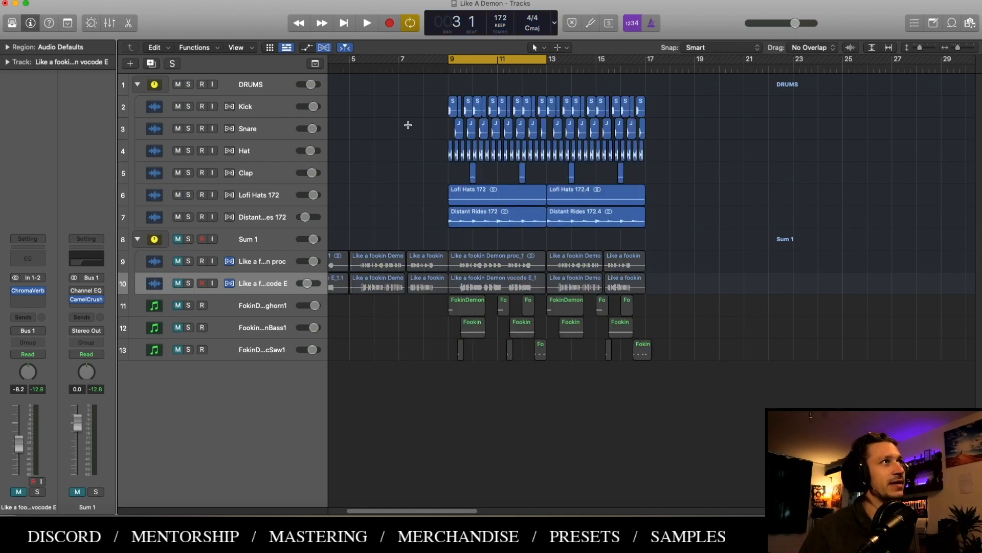
Examine the drum layers from bar 9 on: the Hat, Lofi Hats 172, Distant Rides 172 and Clap regions
key("super+Right")
key("super+Right")
scroll(408, 127, "right", 5)
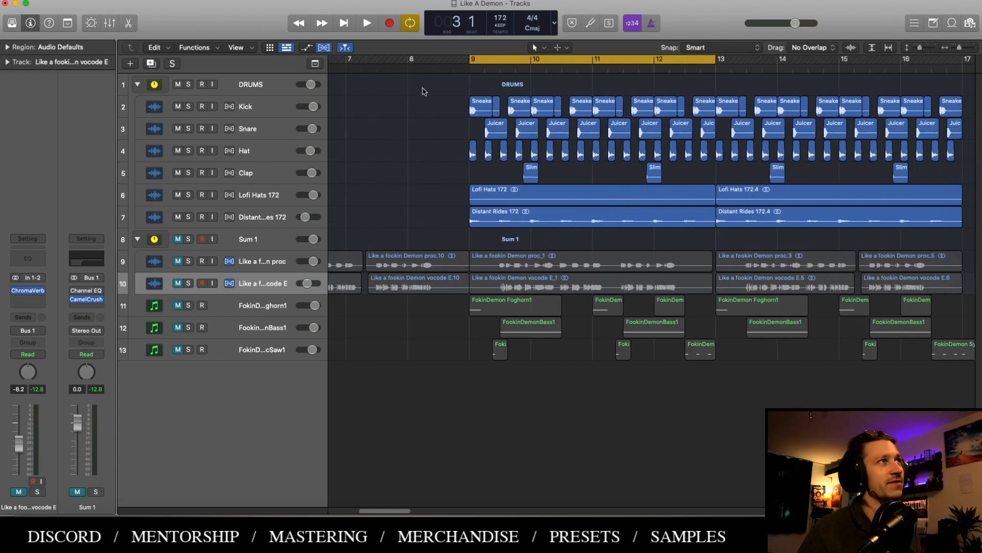
scroll(453, 123, "right", 2)
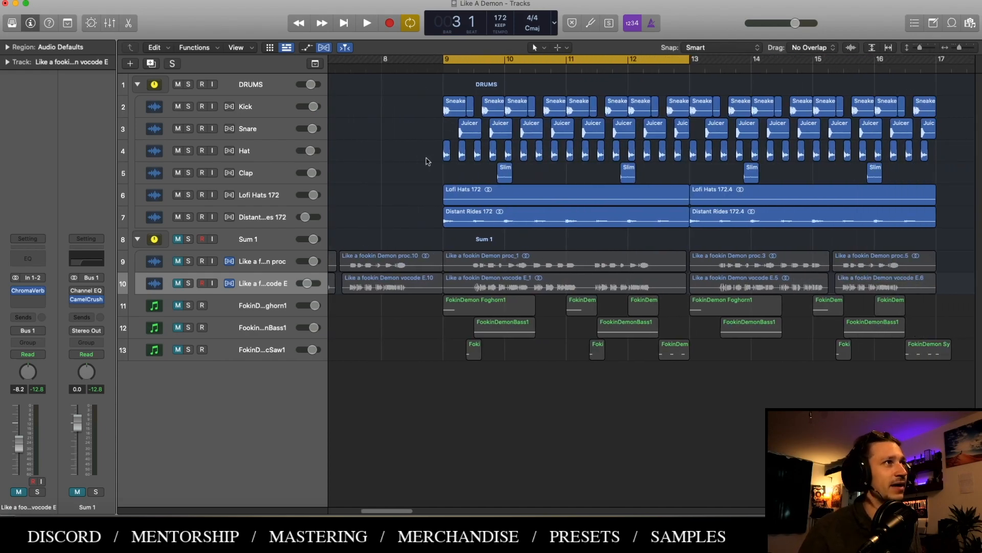
left_click_drag(429, 160, 681, 153)
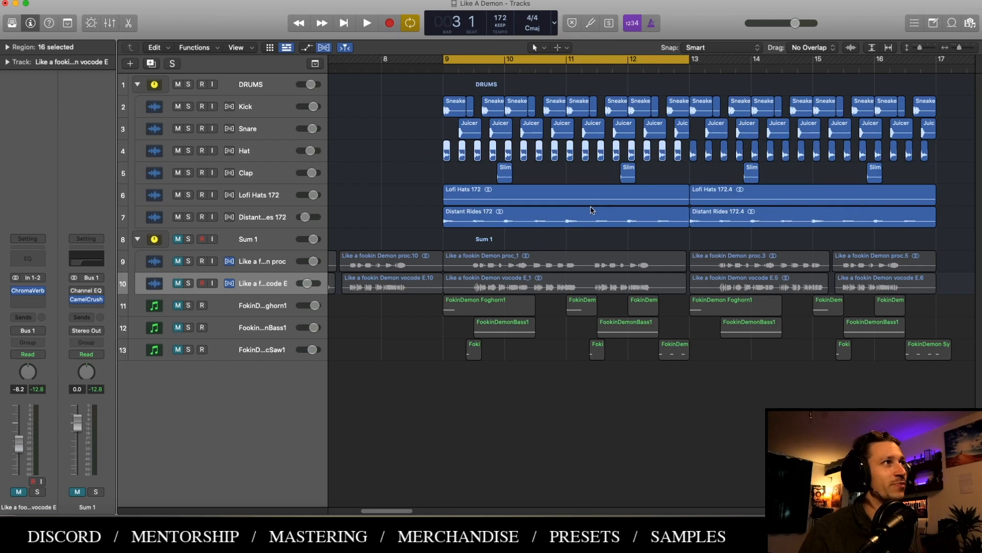
left_click(570, 206)
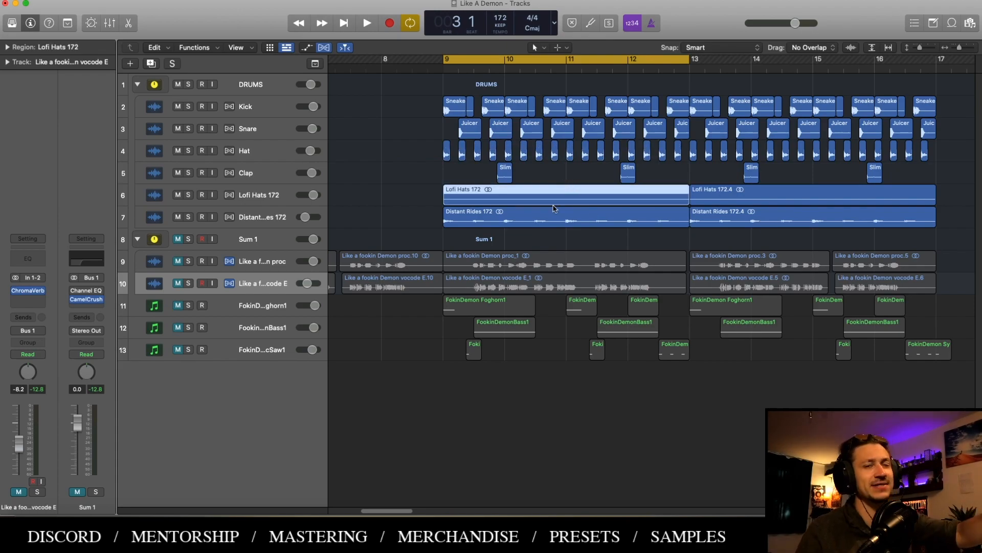
left_click(526, 225)
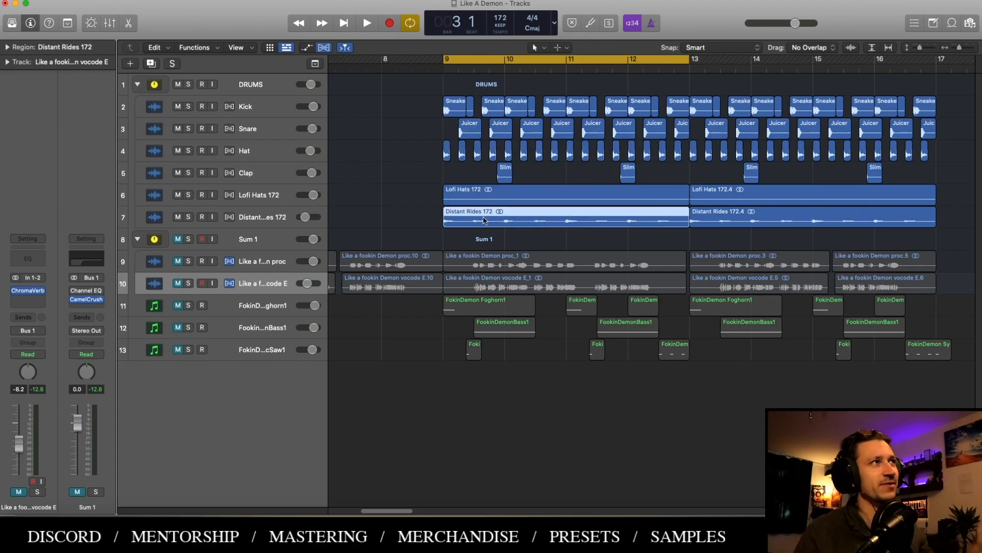
left_click_drag(438, 182, 521, 179)
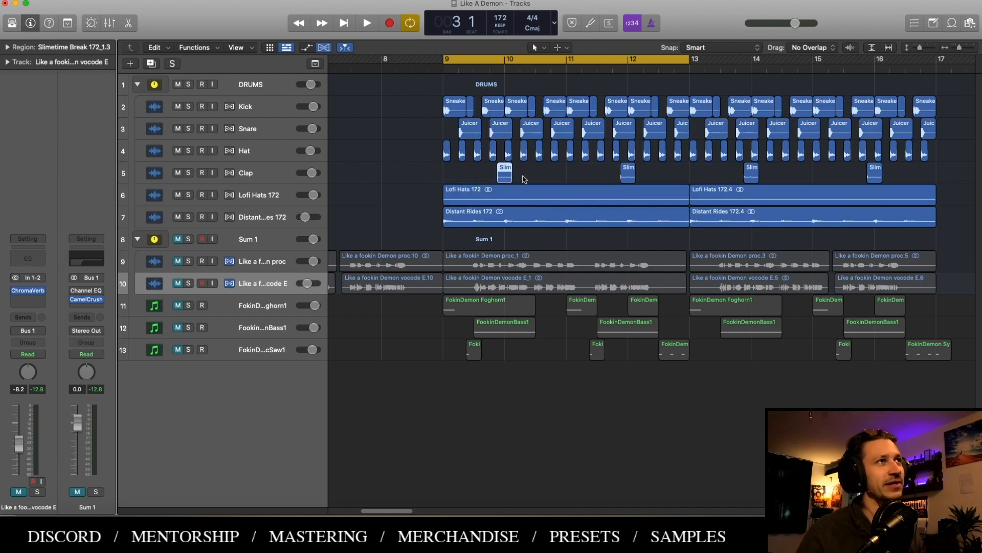
left_click(524, 177)
scroll(524, 179, "right", 1)
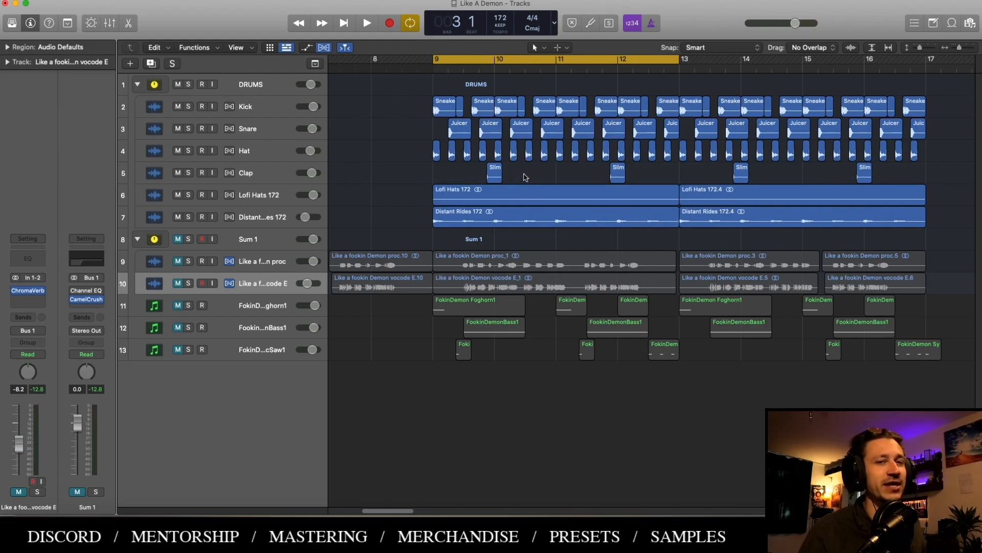
Solo the DRUMS stack, listen to it over the cycle range, and unsolo it again
left_click(188, 84)
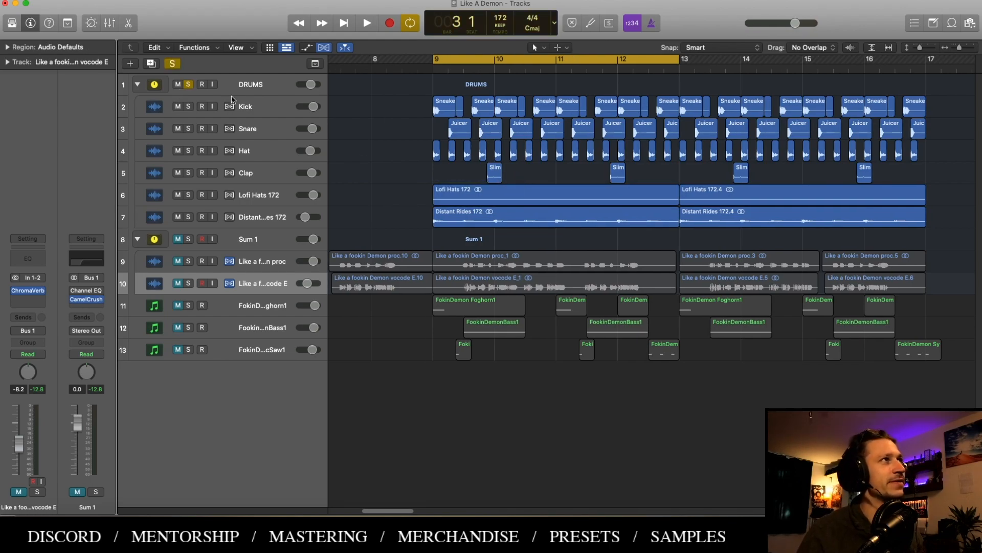
key("space")
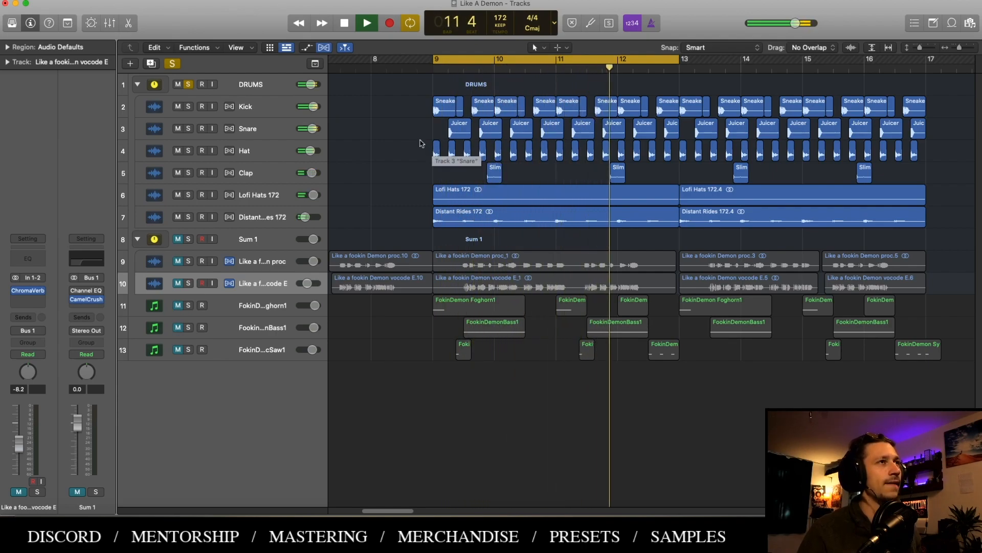
key("space")
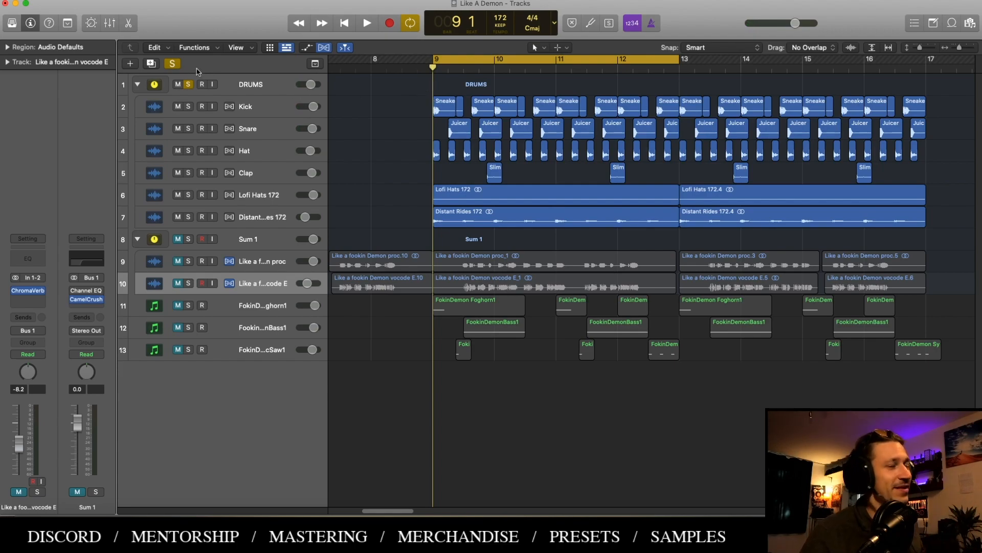
left_click(189, 84)
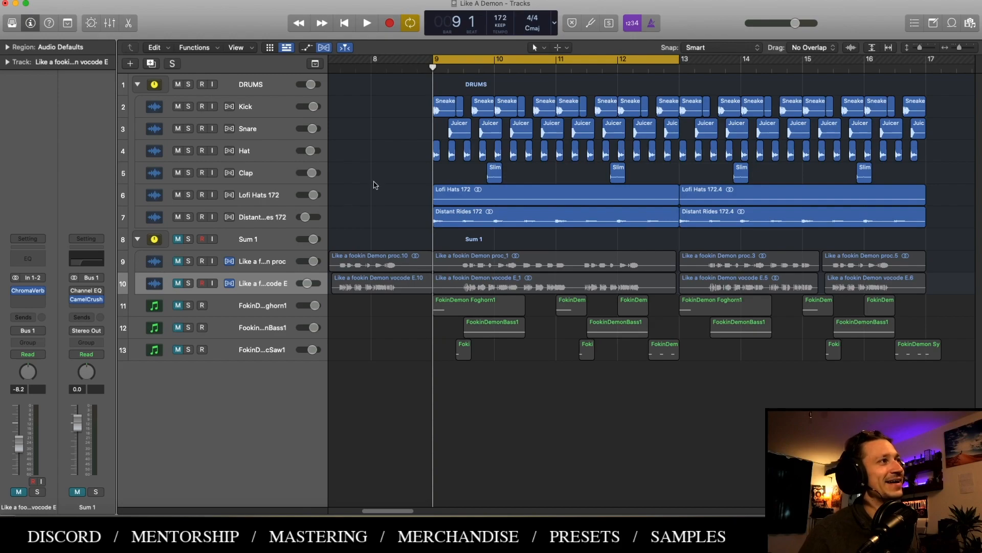
Solo the two Like a fookin Demon vocal tracks and the DRUMS stack, with Sum 1 unmuted
left_click(187, 261)
left_click(178, 239)
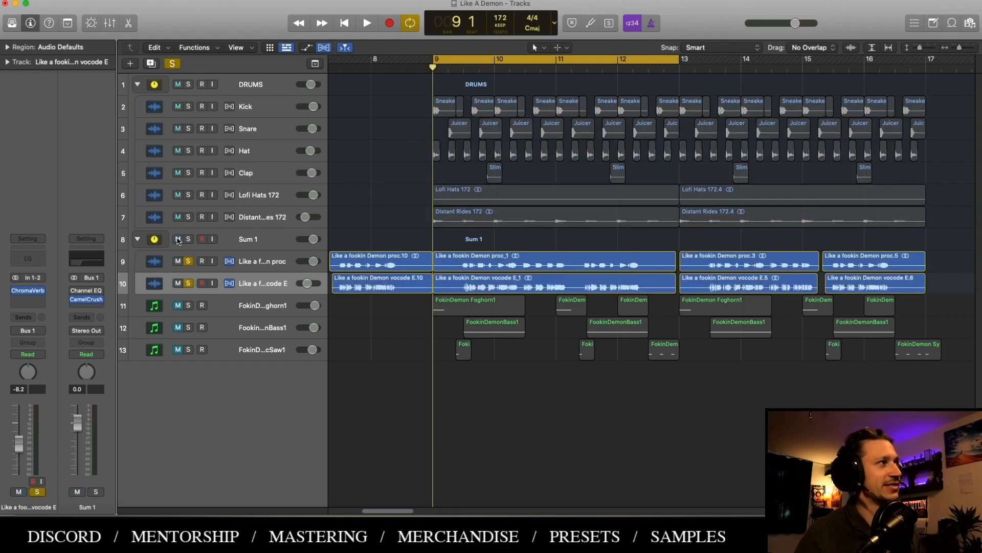
left_click(188, 85)
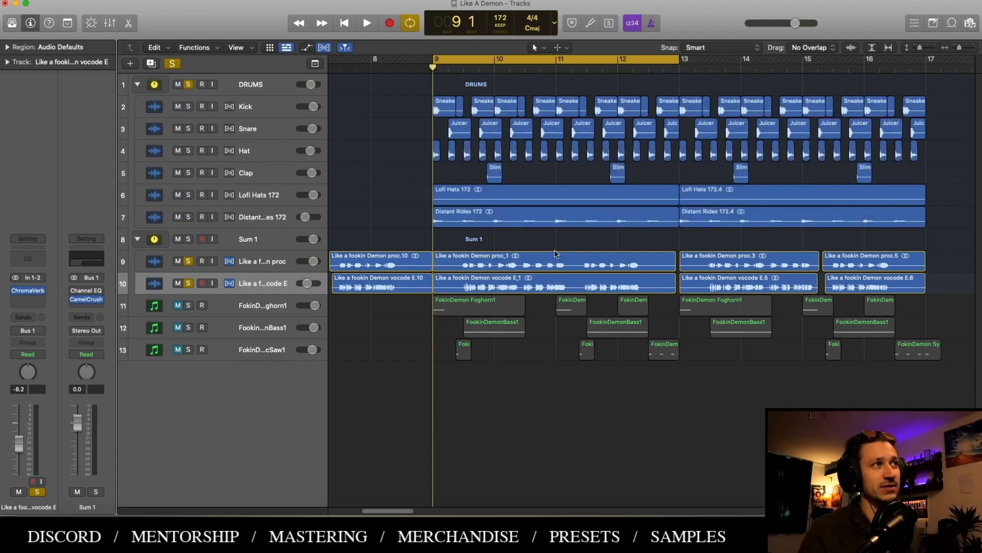
Play back the soloed drums together with both vocal layers, including bars 13 to 17
key("space")
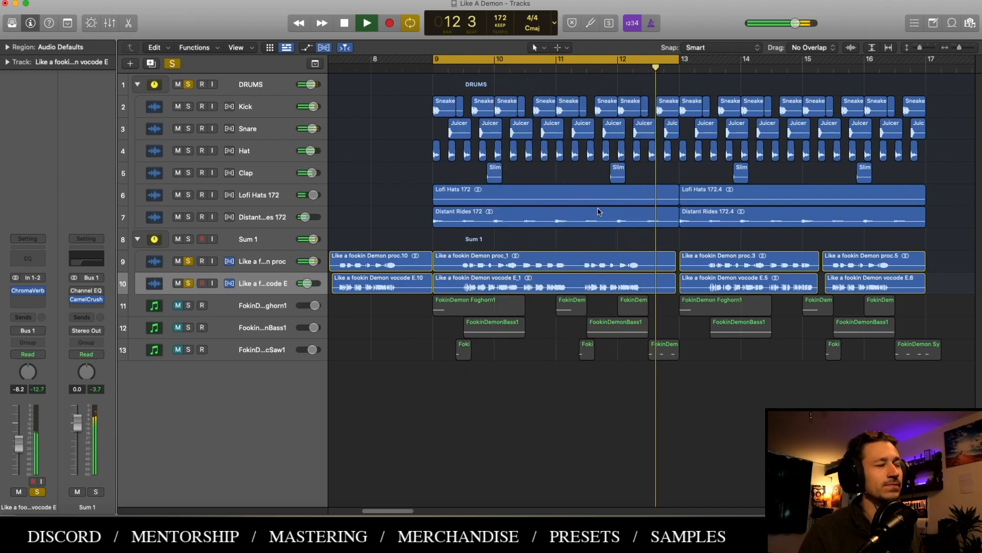
key("space")
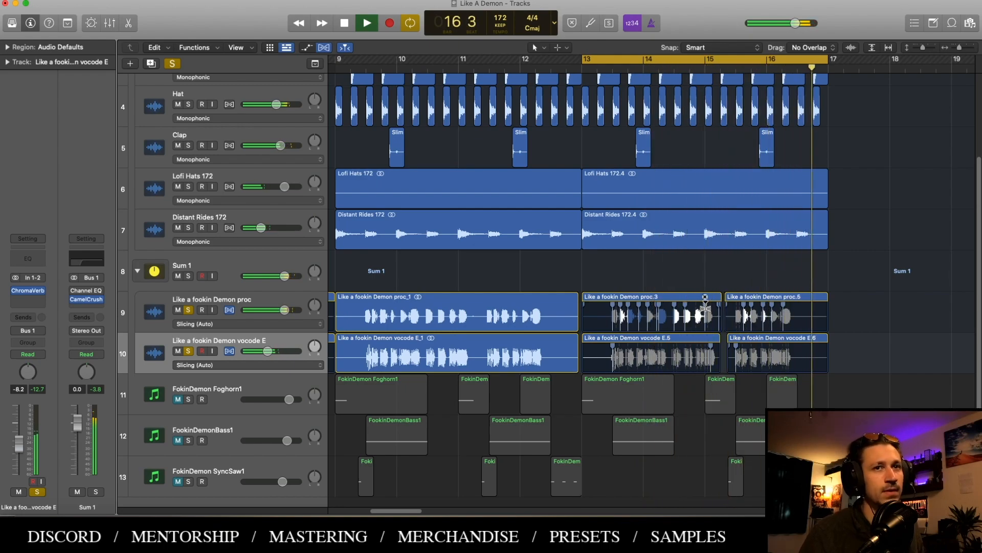
key("space")
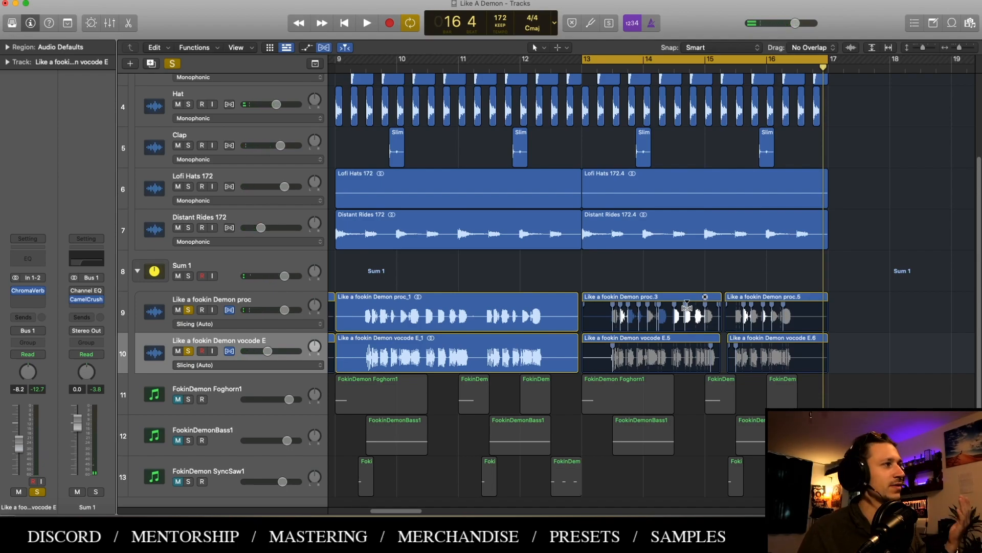
Select the Sum 1 vocal stack and open its Channel EQ
left_click(216, 265)
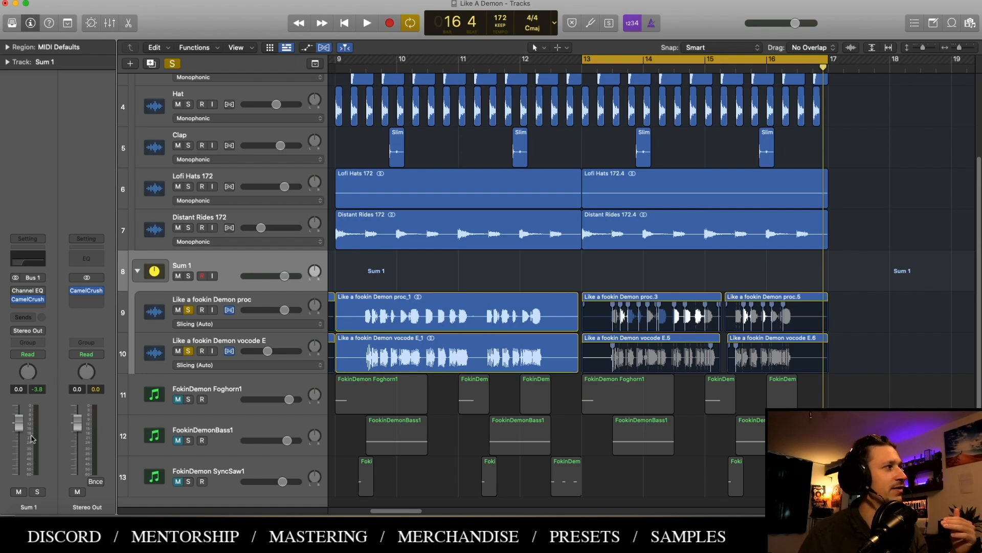
left_click(31, 291)
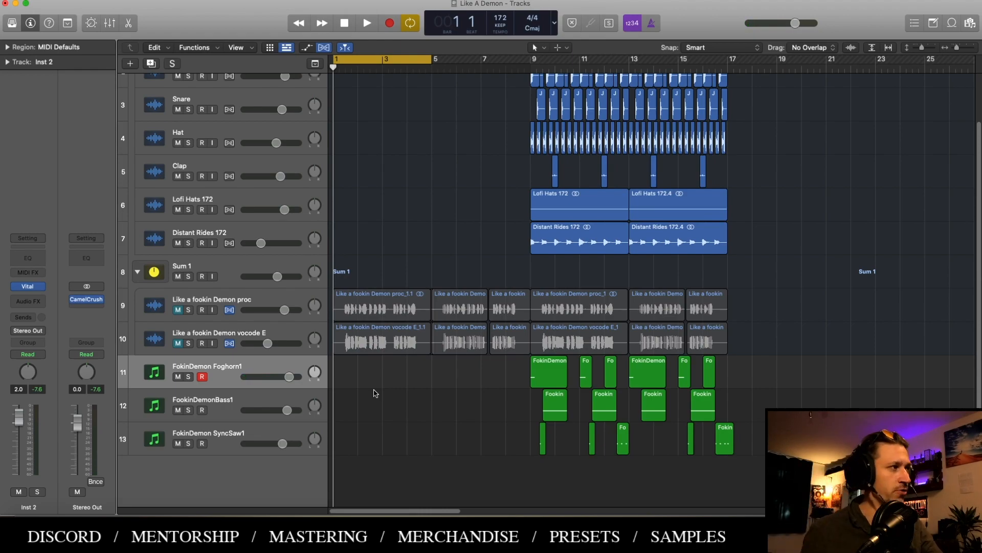
Select the FookinDemonBass1 and then the FokinDemon SyncSaw1 track, and set the cycle range to bars 9 to 17
left_click(243, 392)
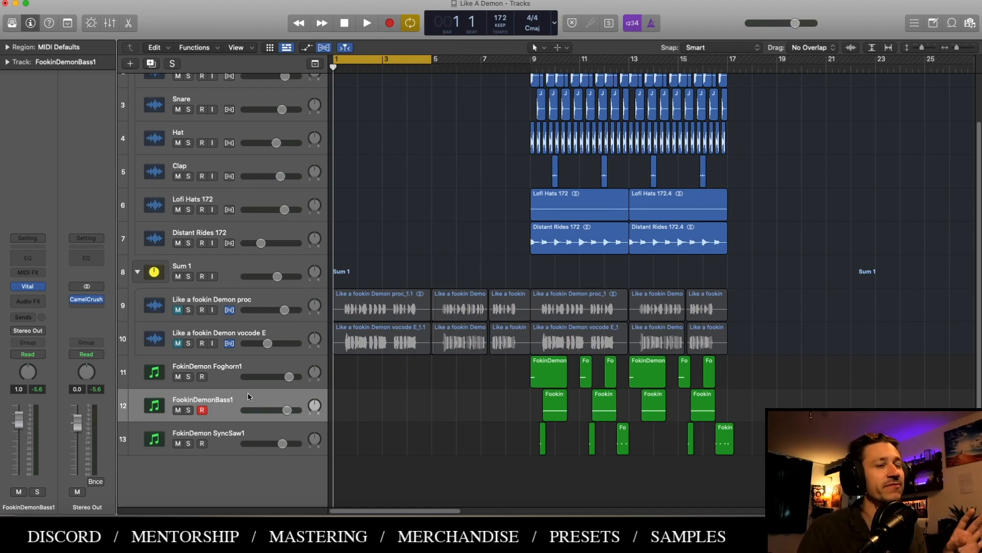
left_click(223, 436)
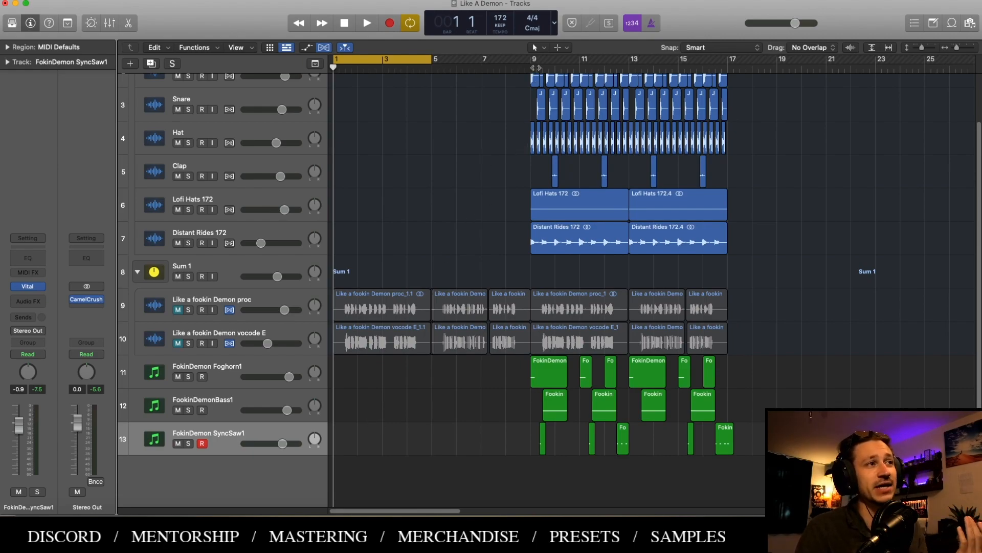
left_click_drag(533, 62, 727, 61)
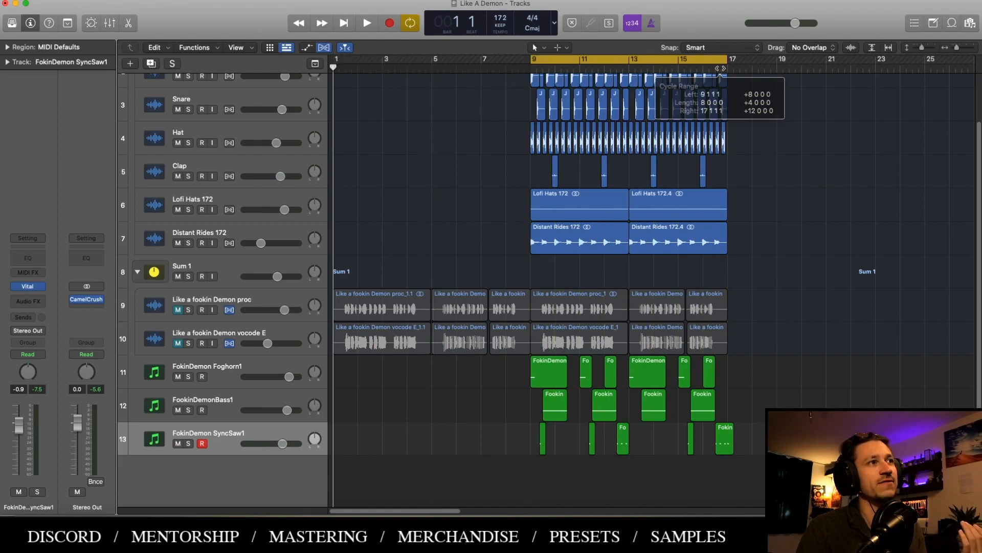
scroll(555, 416, "right", 3)
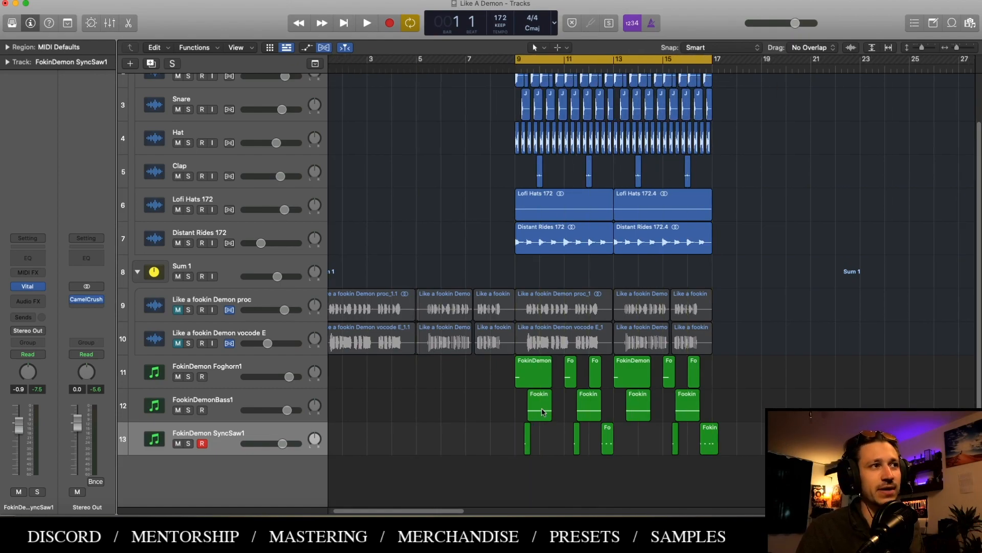
scroll(469, 389, "right", 1)
scroll(391, 361, "right", 2)
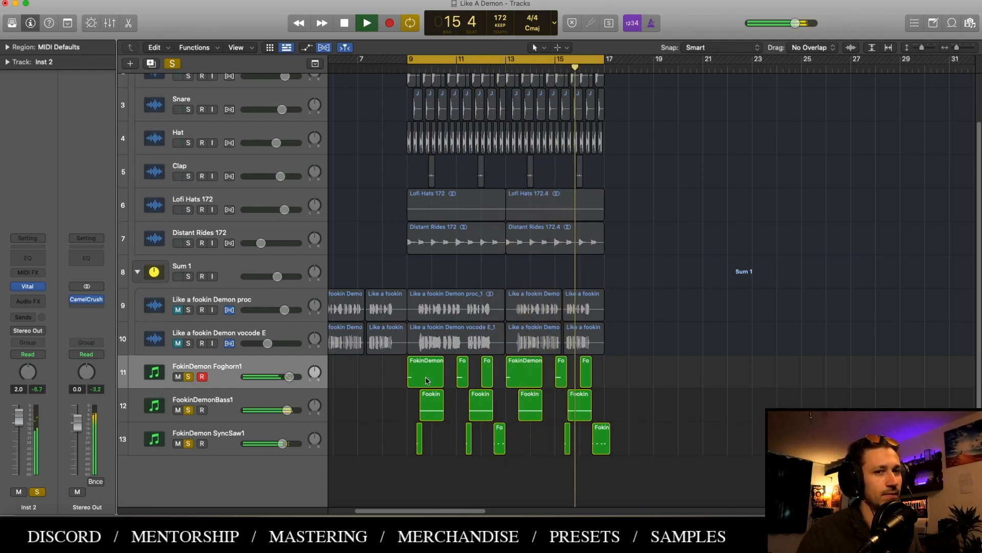
Listen to the three soloed synth tracks, with the FokinDemon SyncSaw1 track and its regions selected
key("space")
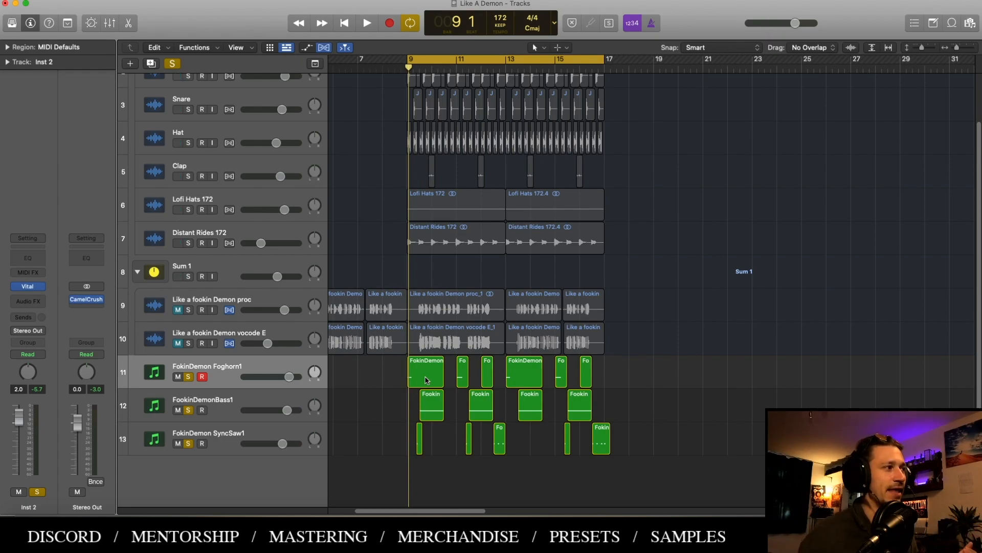
left_click(241, 433)
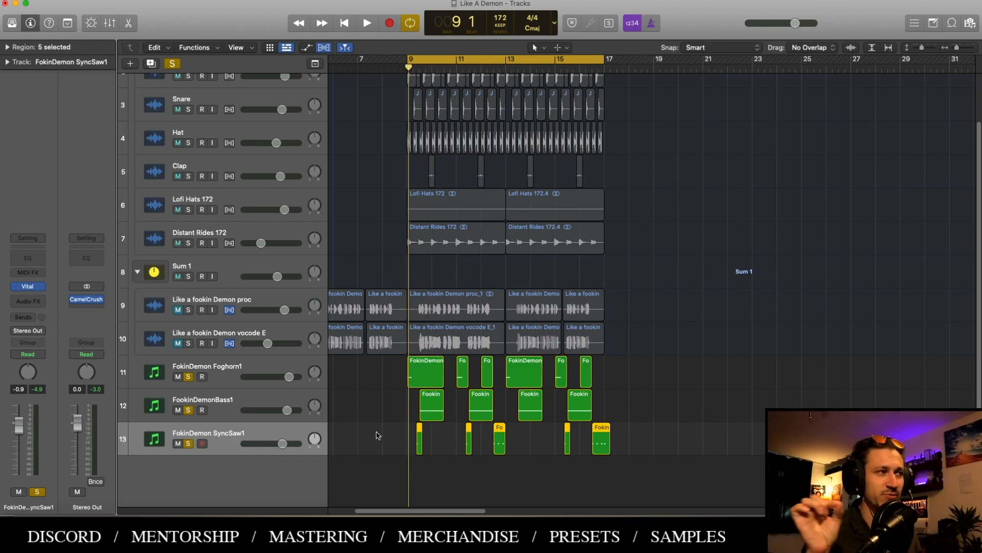
key("space")
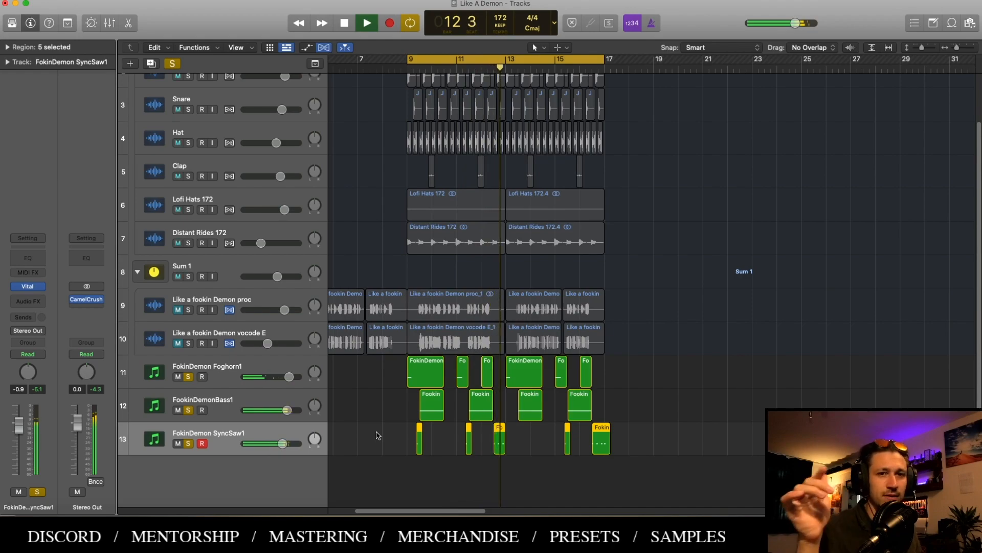
key("space")
Select the first FokinDemon SyncSaw1 region in bar 9 and unsolo the three synth tracks
left_click_drag(398, 482, 458, 452)
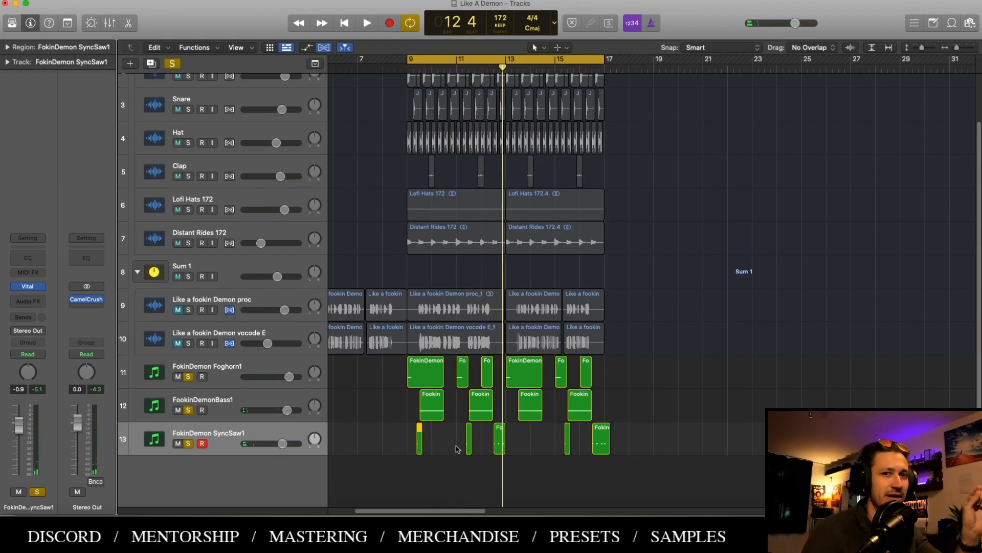
left_click(463, 458)
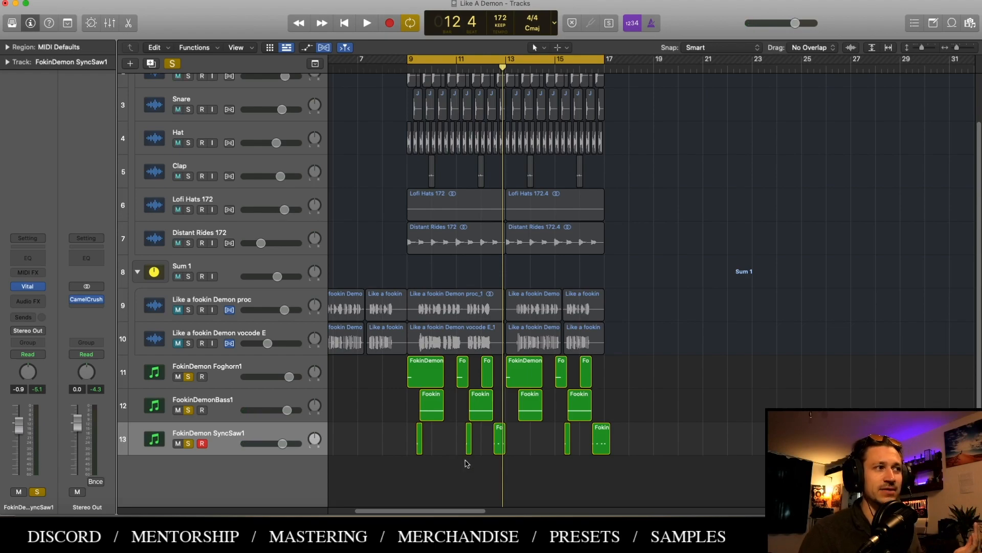
left_click_drag(467, 465, 406, 443)
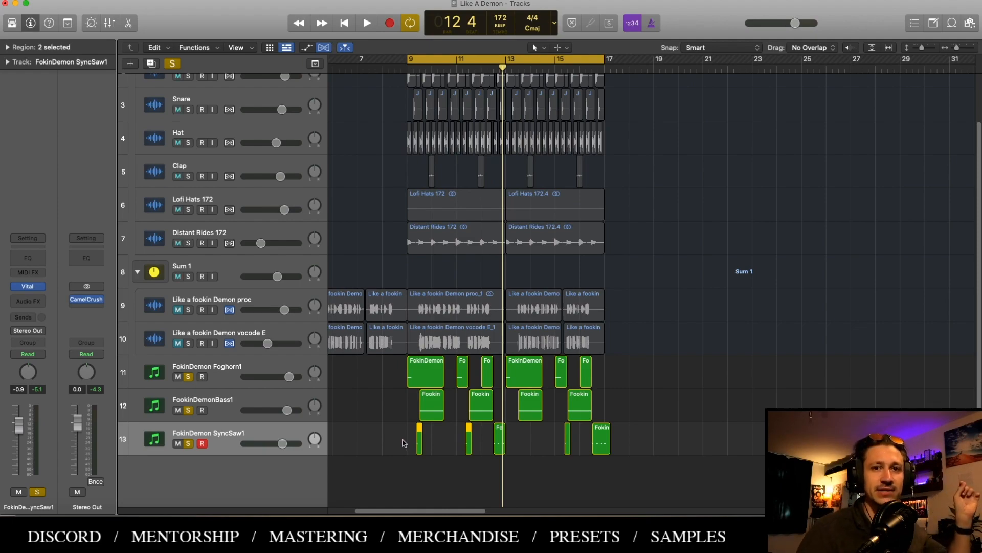
left_click(412, 403)
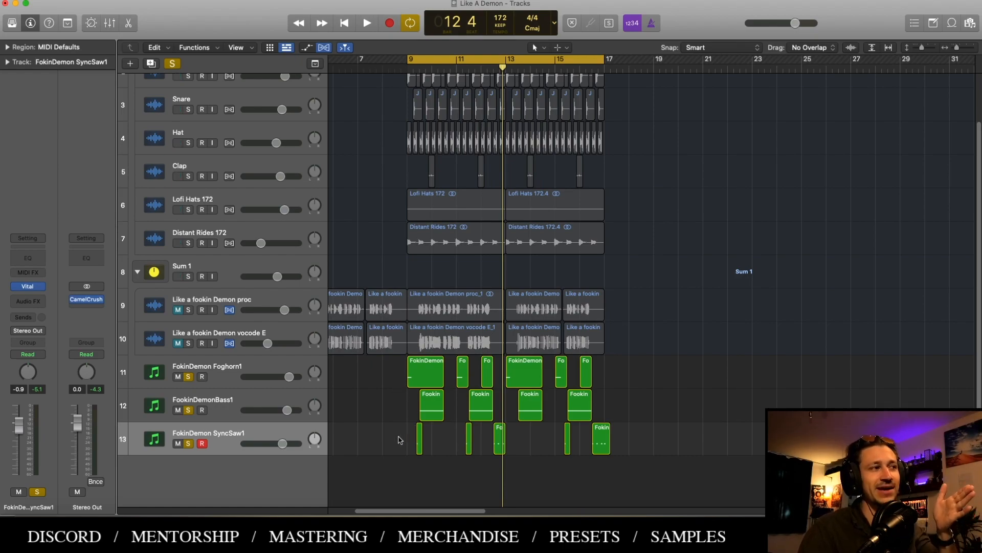
left_click(420, 439)
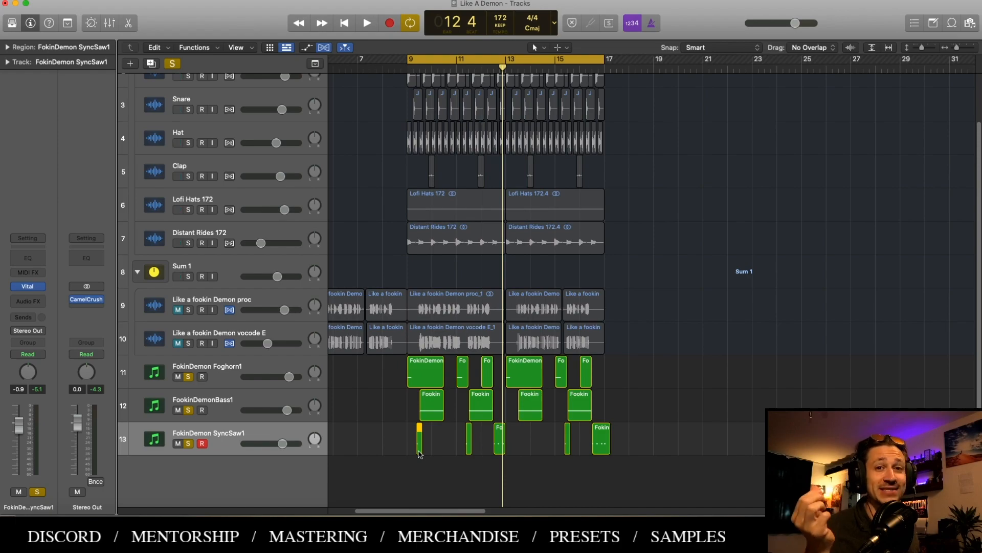
left_click(189, 376, "alt")
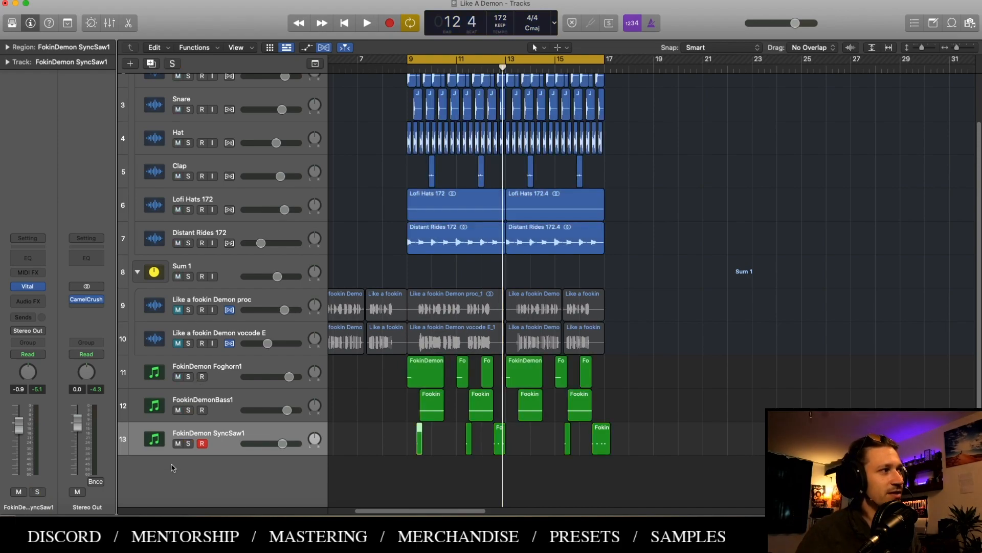
Clear the region selection and listen to the drum and synth tracks together
left_click(385, 408)
key("space")
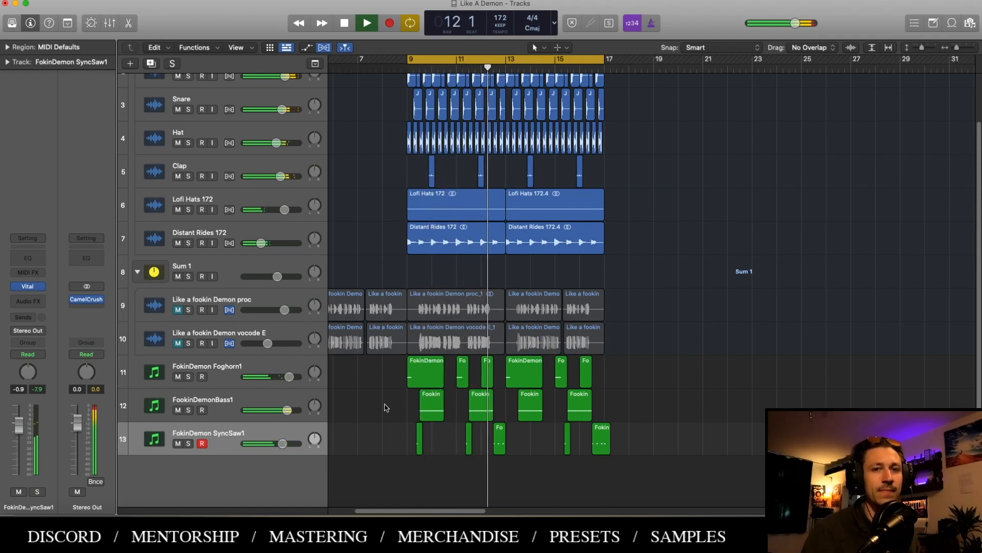
key("space")
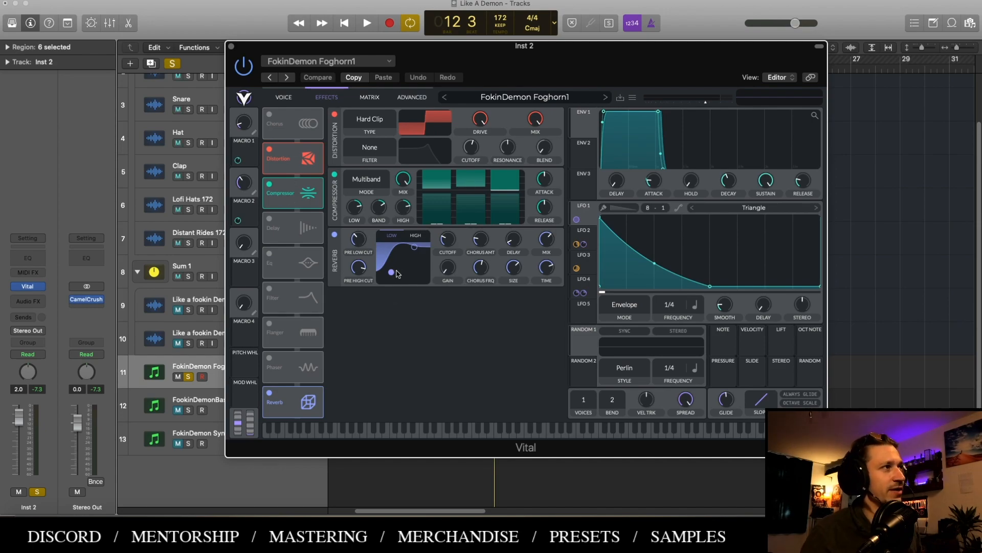
Raise the low-cut cutoff in the FokinDemon Foghorn1 reverb, solo FookinDemonBass1 alongside it, and fine-tune the cutoff while listening
mouse_move(394, 272)
left_mouse_down()
mouse_move(407, 290)
mouse_move(407, 277)
left_mouse_up()
key("space")
key("space")
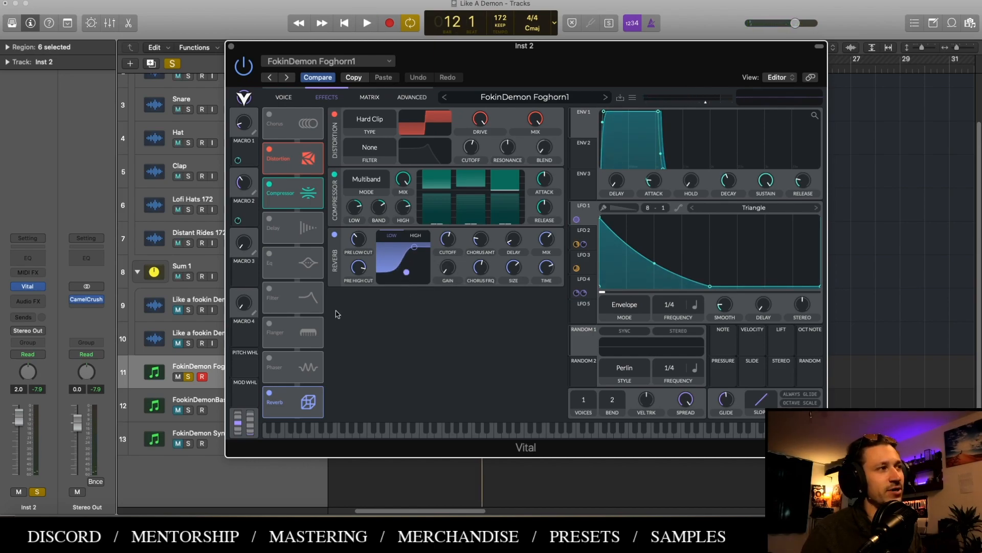
left_click(189, 410)
key("space")
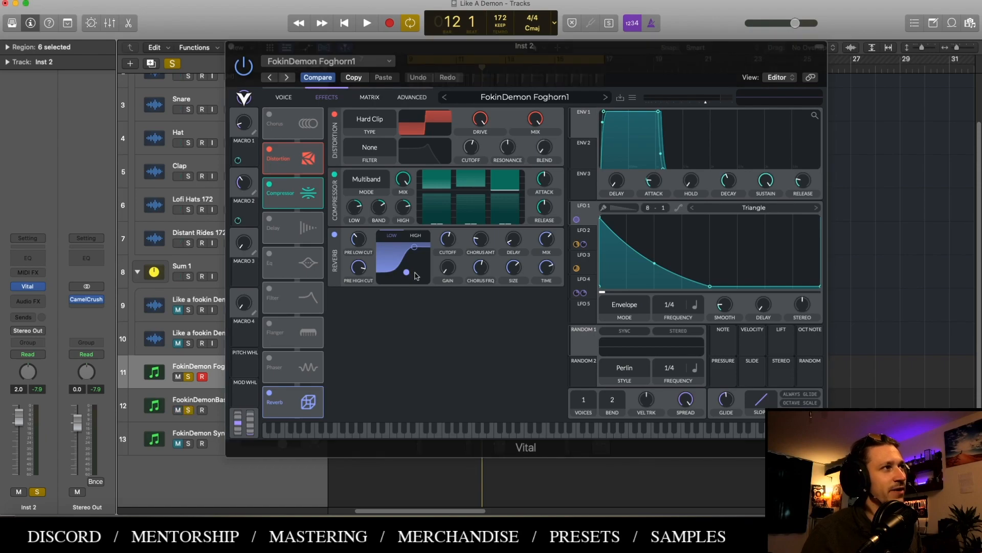
left_click_drag(403, 276, 405, 280)
key("space")
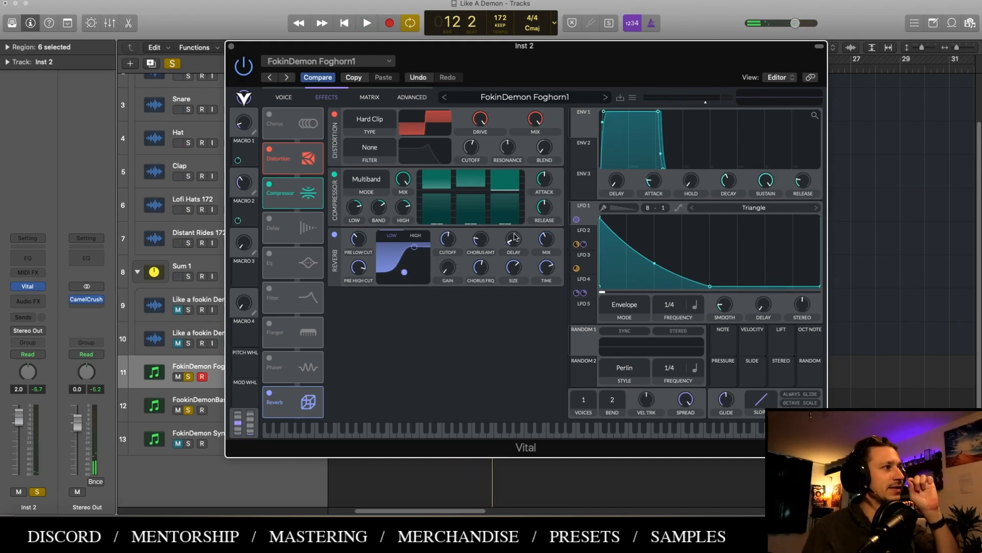
Close the Vital window and insert LFOTool on the soloed FokinDemon Foghorn1 track
left_click(188, 377)
left_click(231, 47)
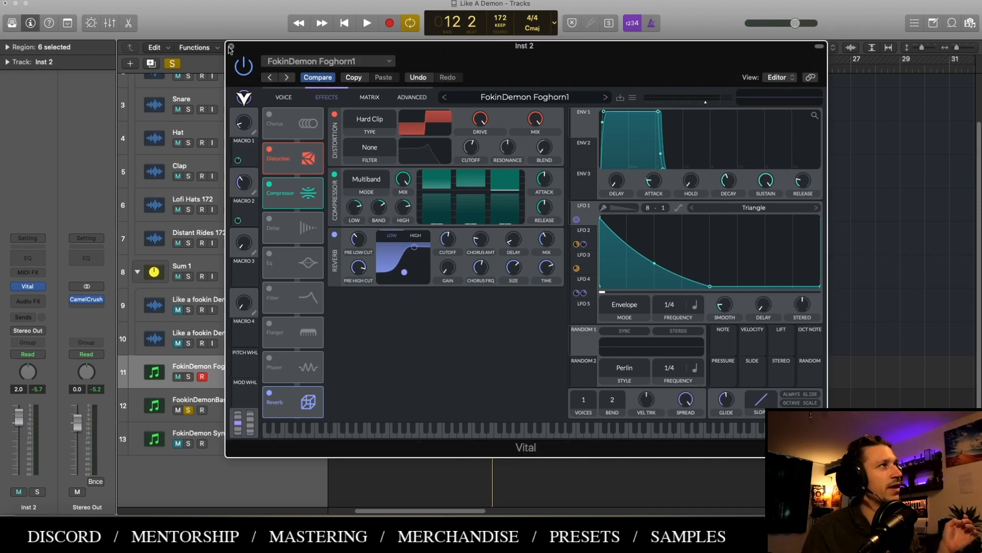
left_click(230, 47)
left_click(189, 376)
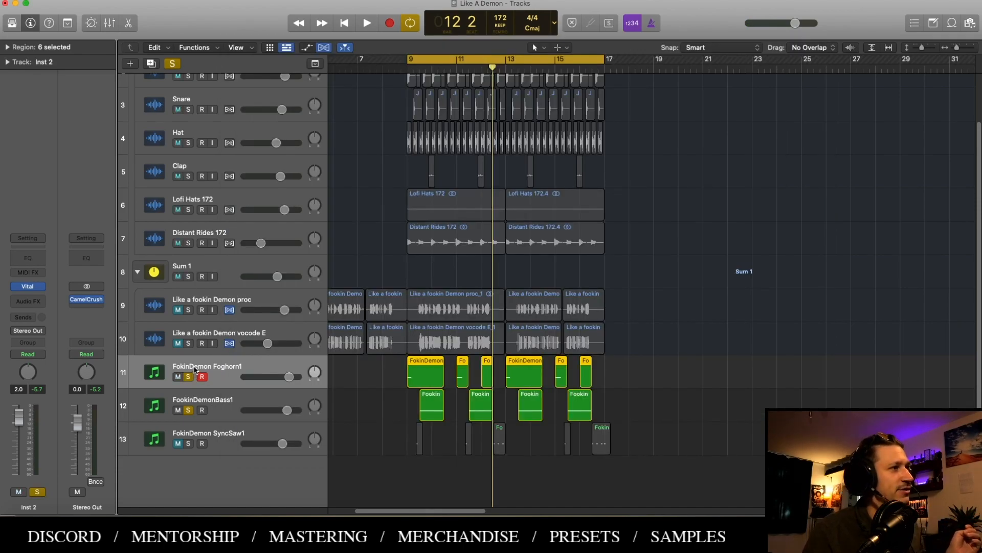
left_click(28, 301)
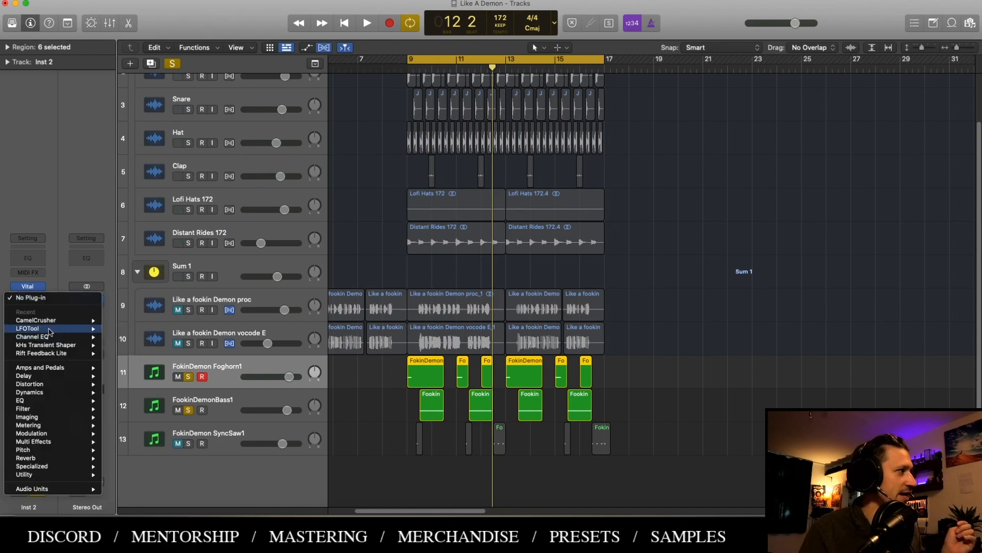
mouse_move(49, 330)
left_click(121, 330)
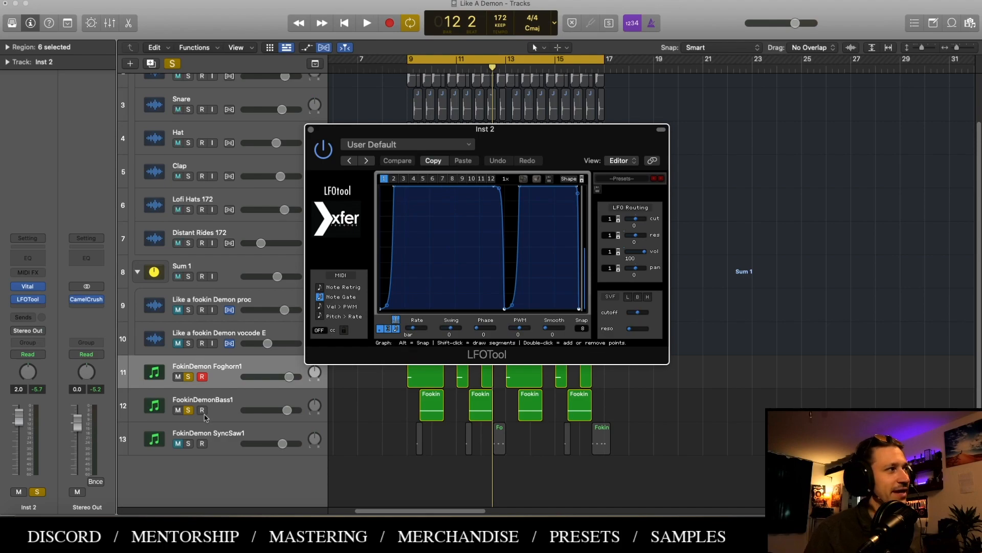
Unsolo FookinDemonBass1, listen to the Foghorn alone, and move the first peak point of the LFOTool curve earlier
left_click(188, 410)
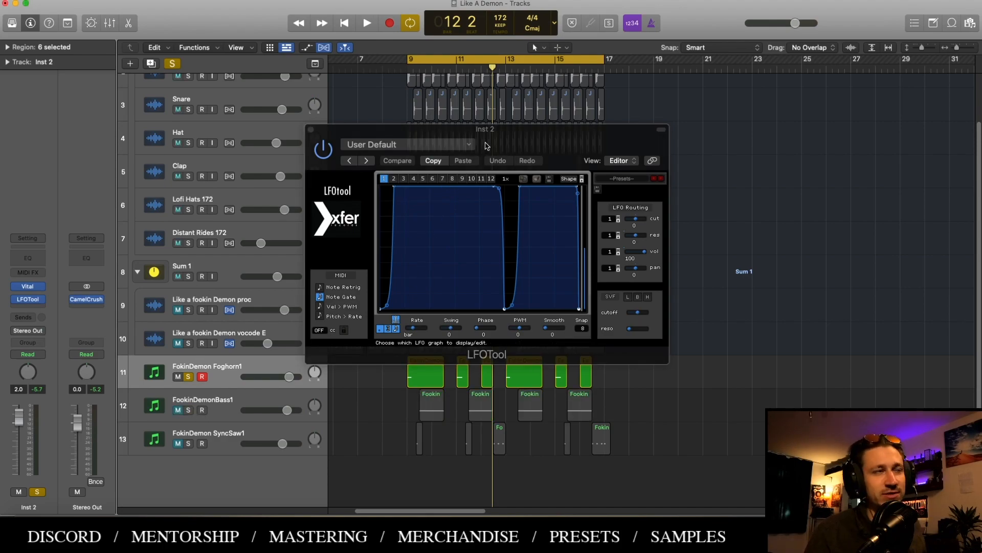
key("space")
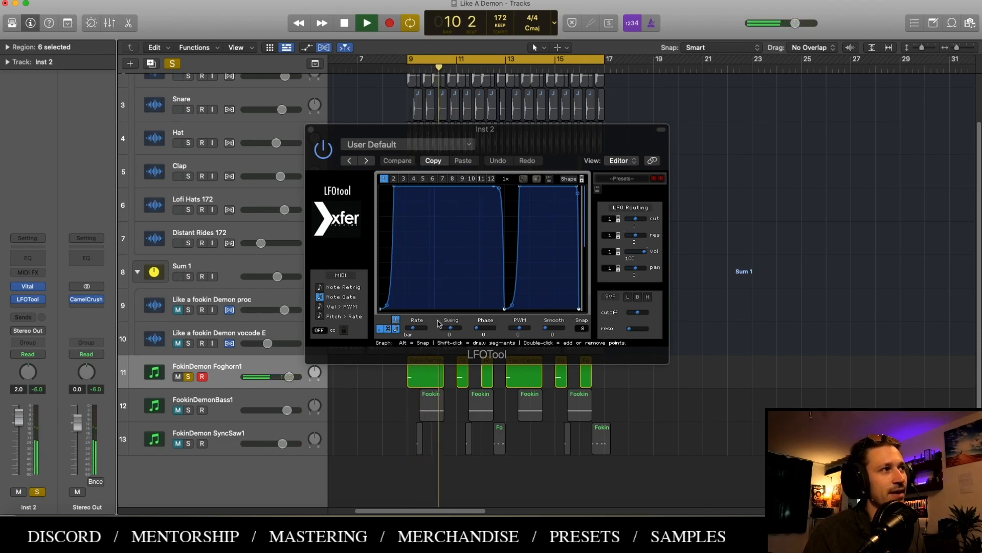
key("space")
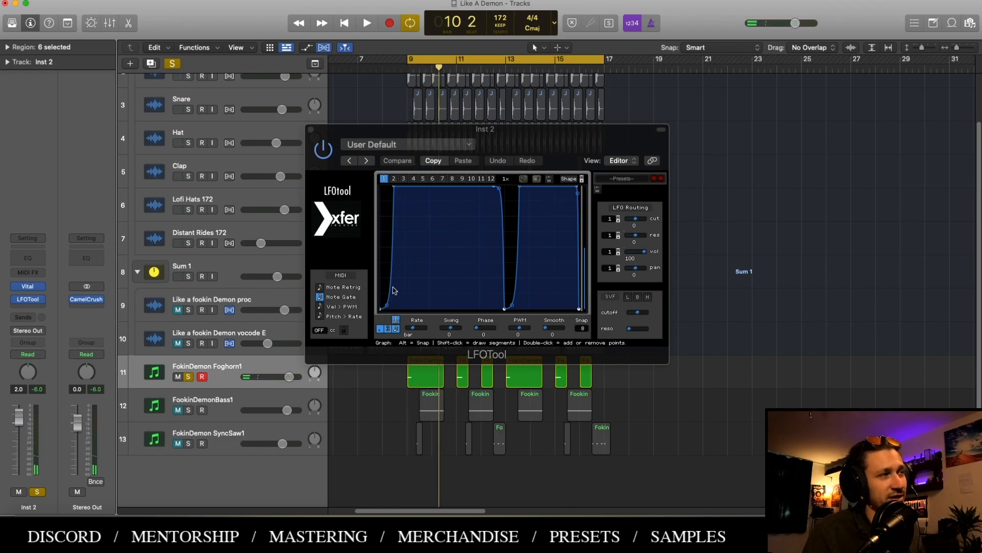
left_click(393, 186)
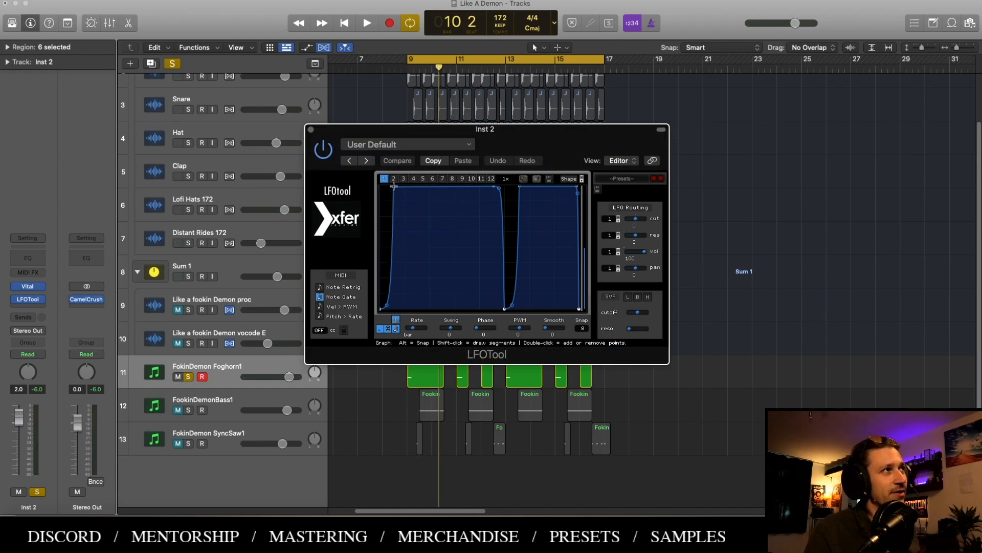
left_click_drag(394, 186, 387, 183)
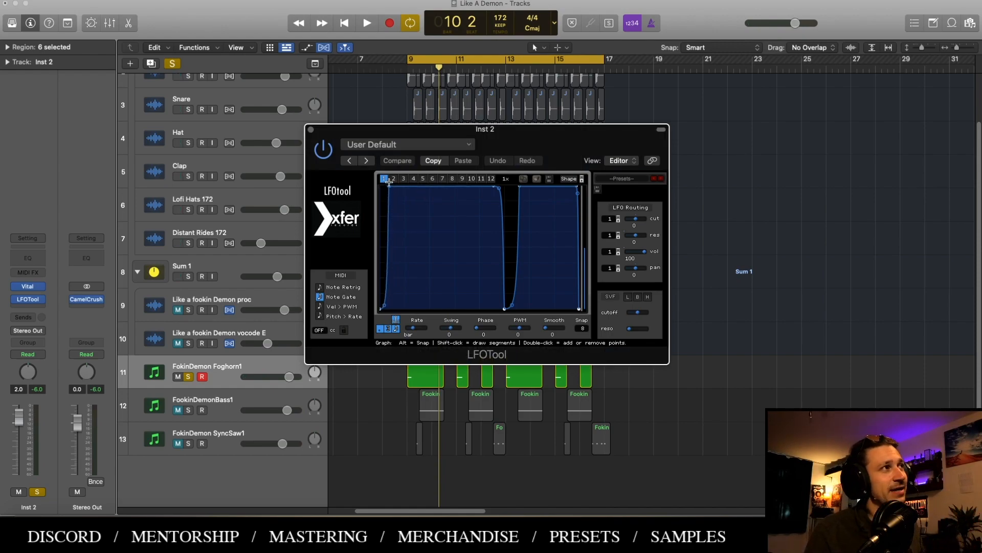
Solo the Kick with the Foghorn and fine-tune the first peak point of the LFOTool curve during playback
scroll(172, 100, "up", 3)
left_click(188, 128)
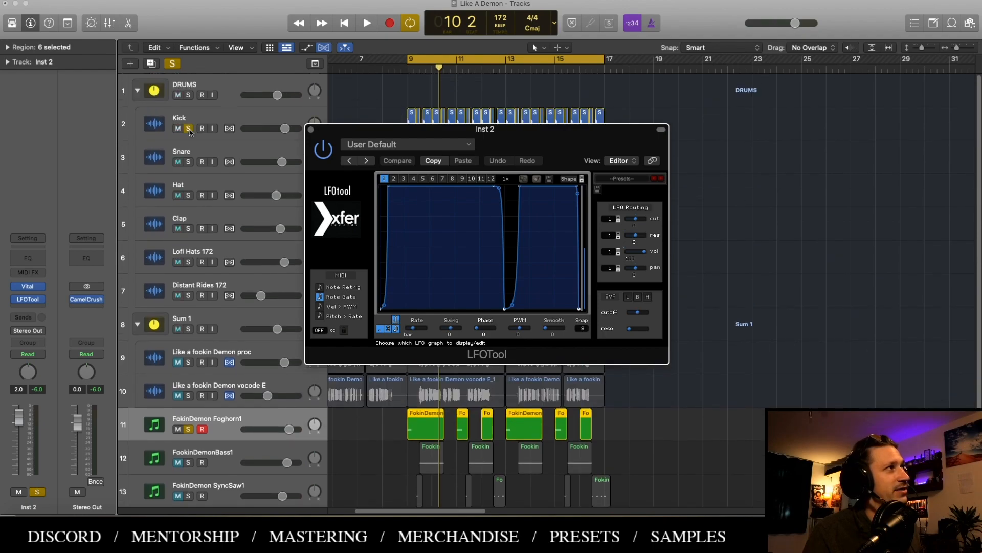
key("space")
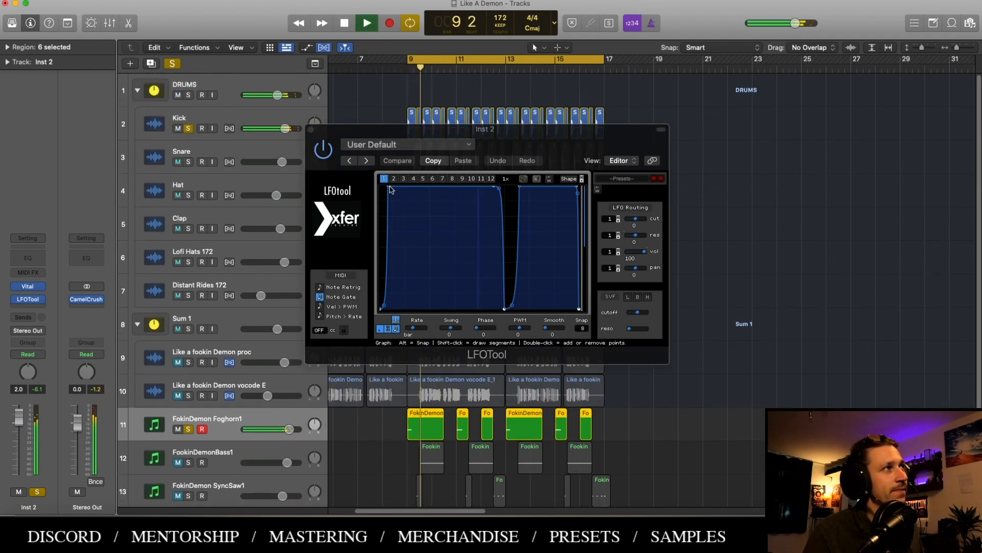
left_click_drag(388, 185, 389, 184)
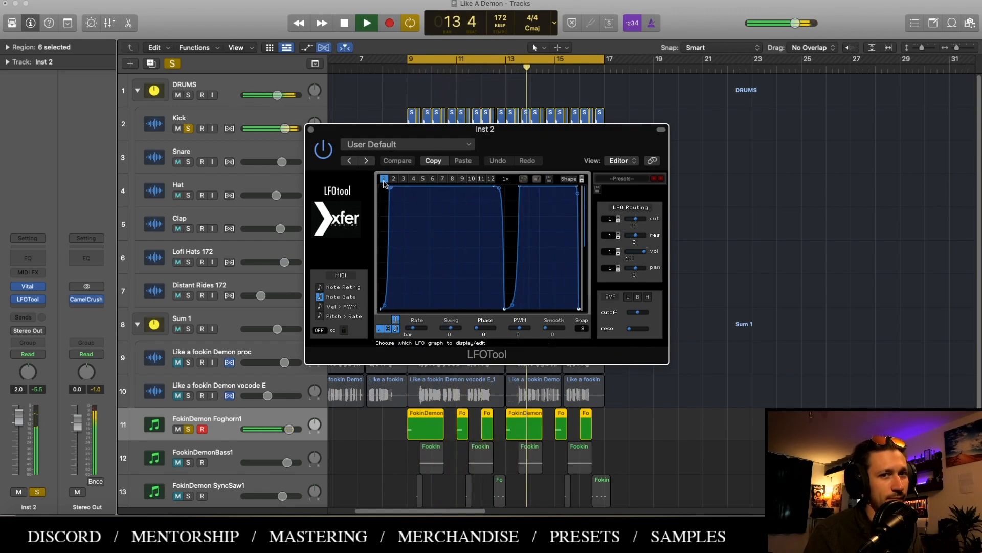
key("space")
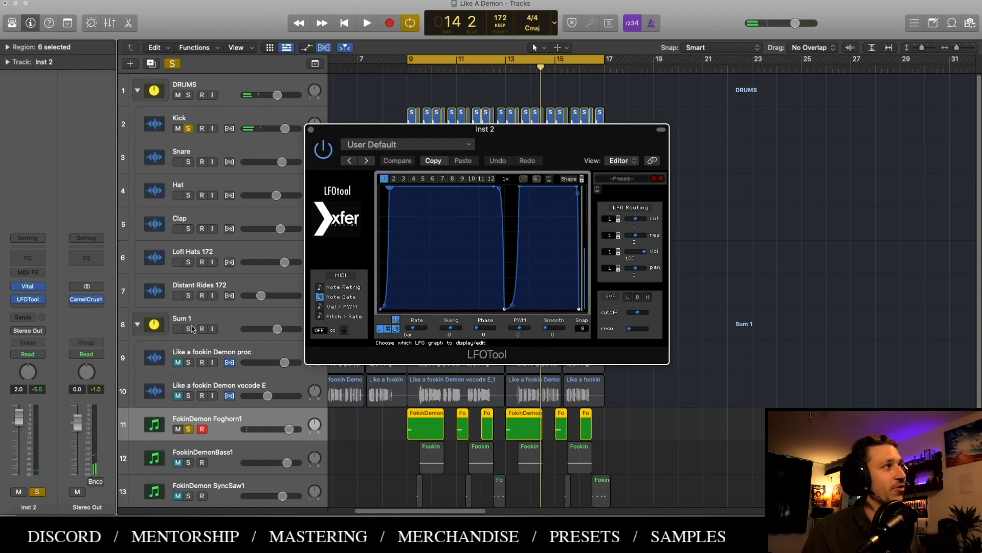
Unsolo the Foghorn and Kick tracks and play the full loop with the LFOTool ducking
left_click(188, 428)
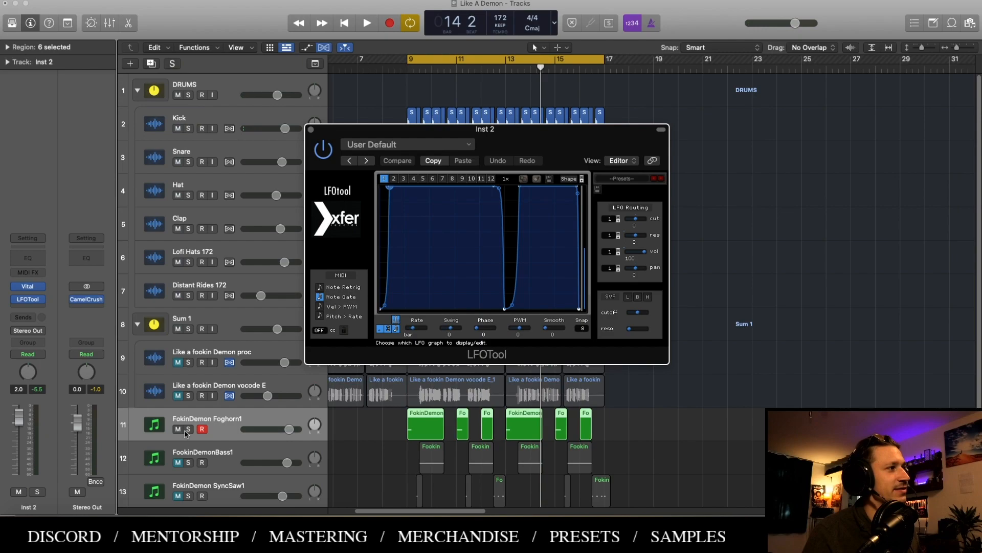
scroll(185, 434, "down", 3)
scroll(232, 82, "up", 3)
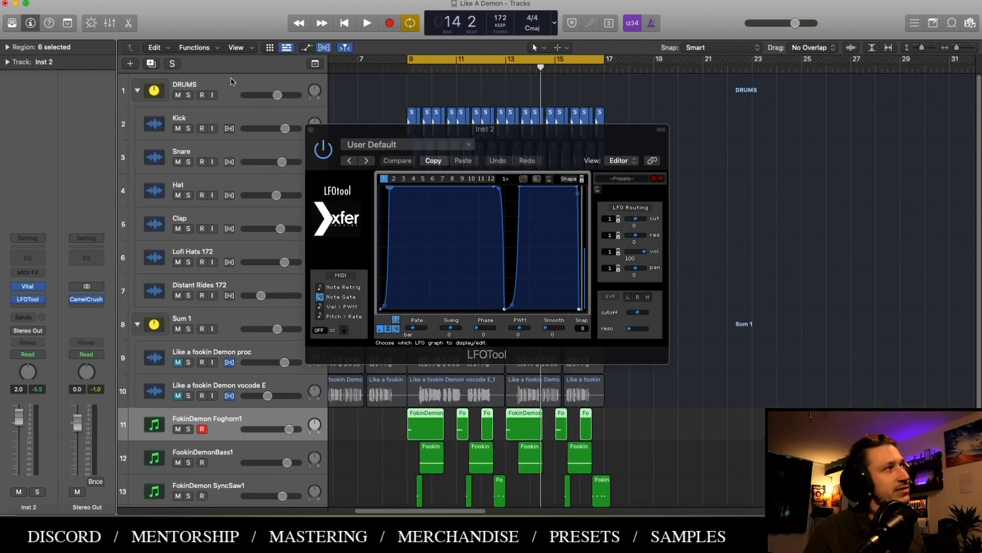
key("space")
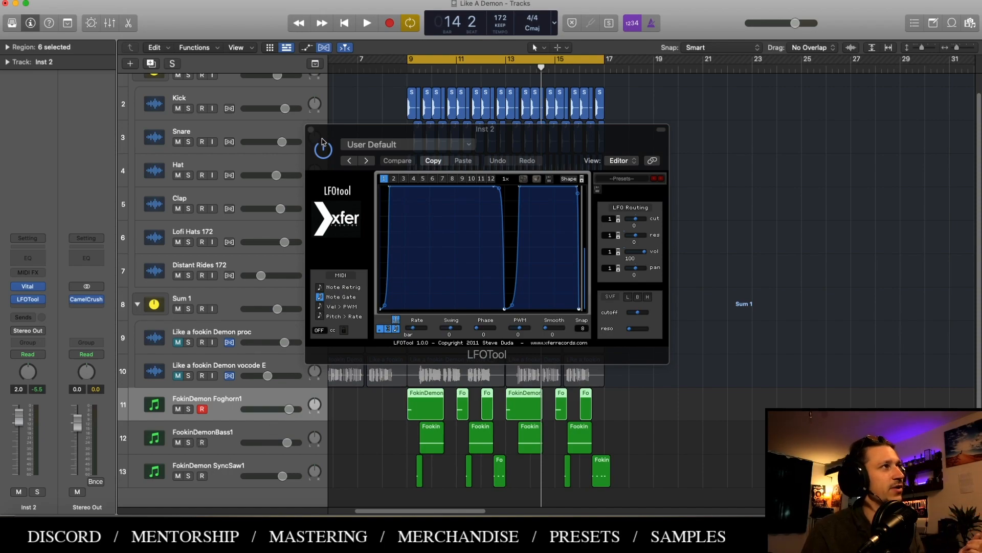
Close LFOTool, move Distortion to the end of Vital's effects chain on FokinDemon Foghorn1, and lower its mix to about 0.1
left_click(310, 131)
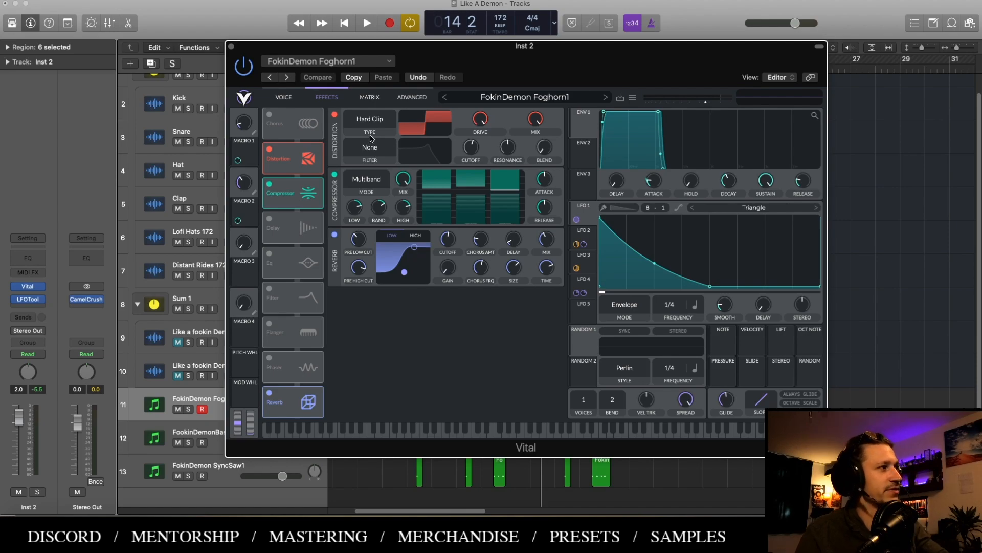
left_click_drag(289, 158, 310, 403)
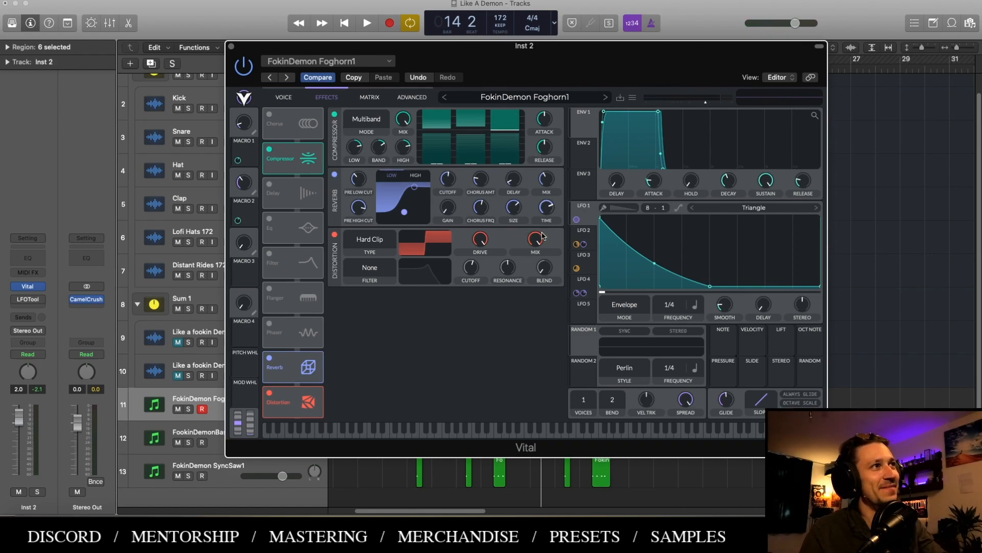
left_click_drag(523, 241, 531, 276)
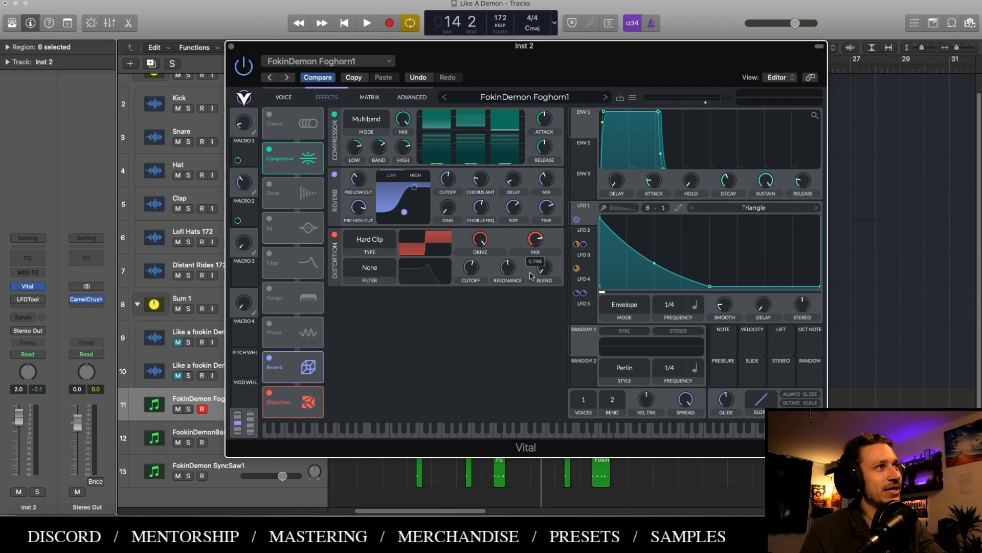
mouse_move(515, 365)
left_mouse_down()
mouse_move(517, 341)
mouse_move(511, 373)
left_mouse_up()
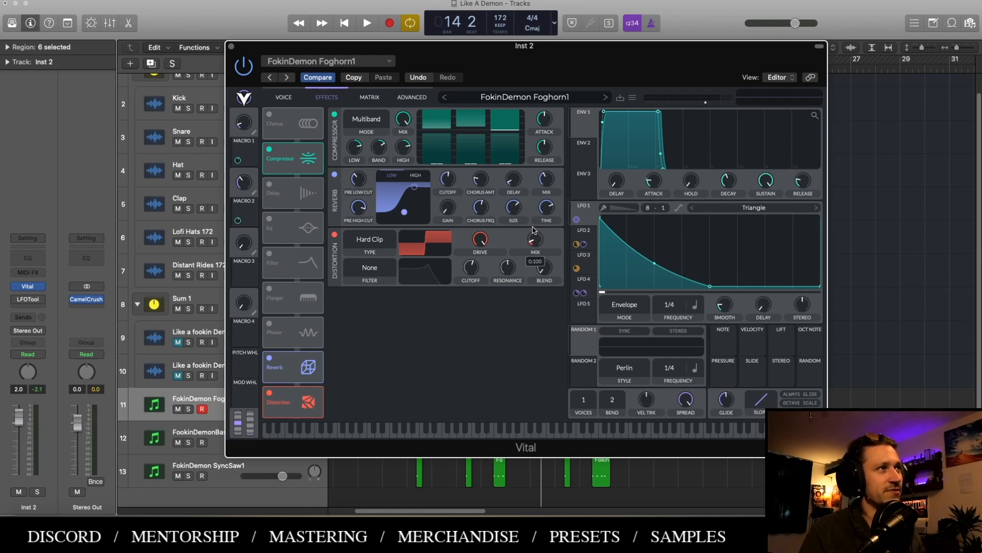
Fine-tune the mix of the Foghorn's distortion while the loop plays
key("space")
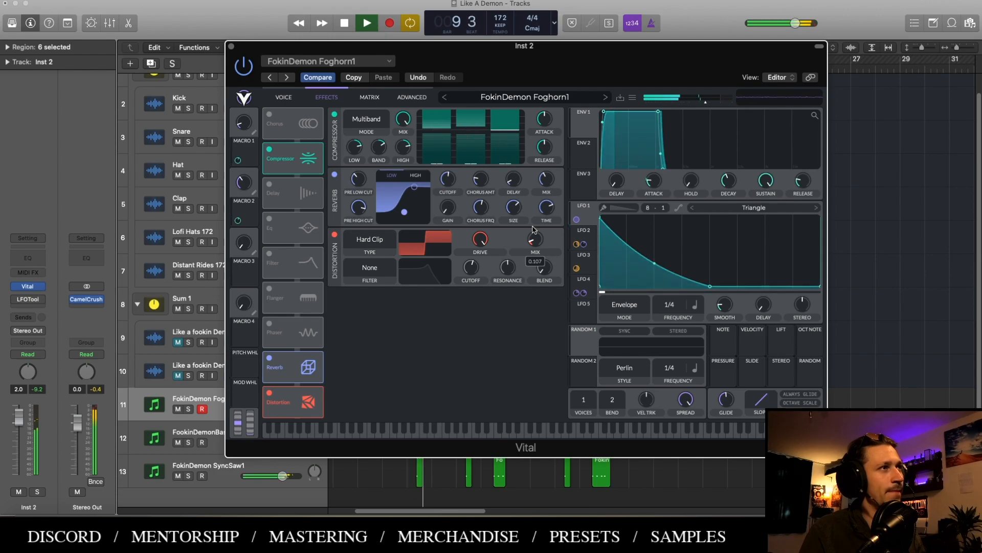
left_click_drag(534, 230, 534, 224)
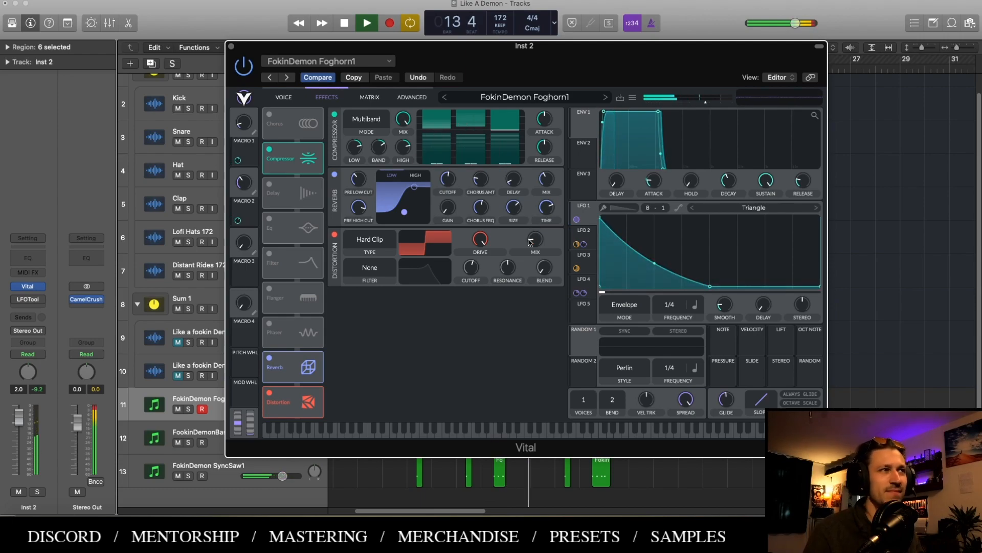
key("space")
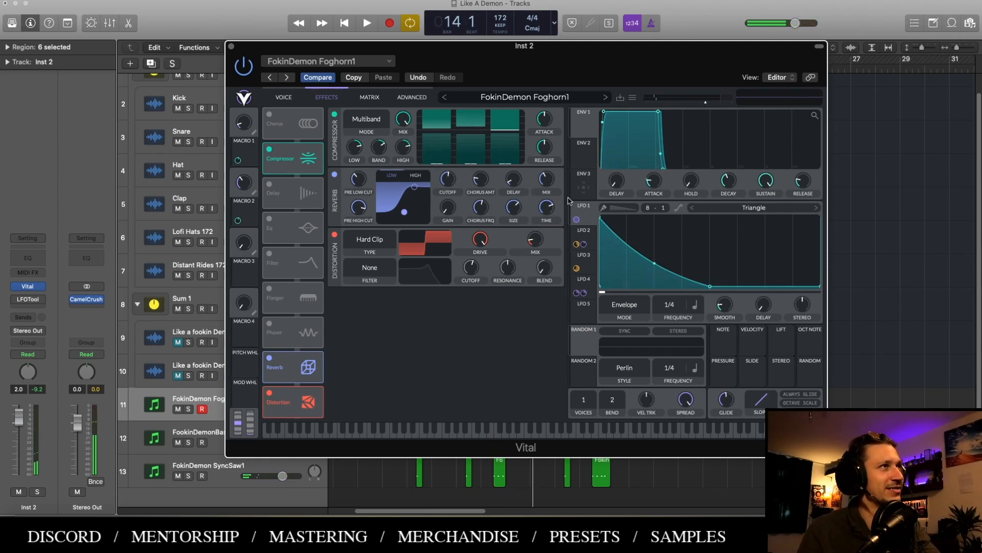
Display LFO 5 in Vital, then enable the Filter effect and place it first in the effects chain
left_click(285, 98)
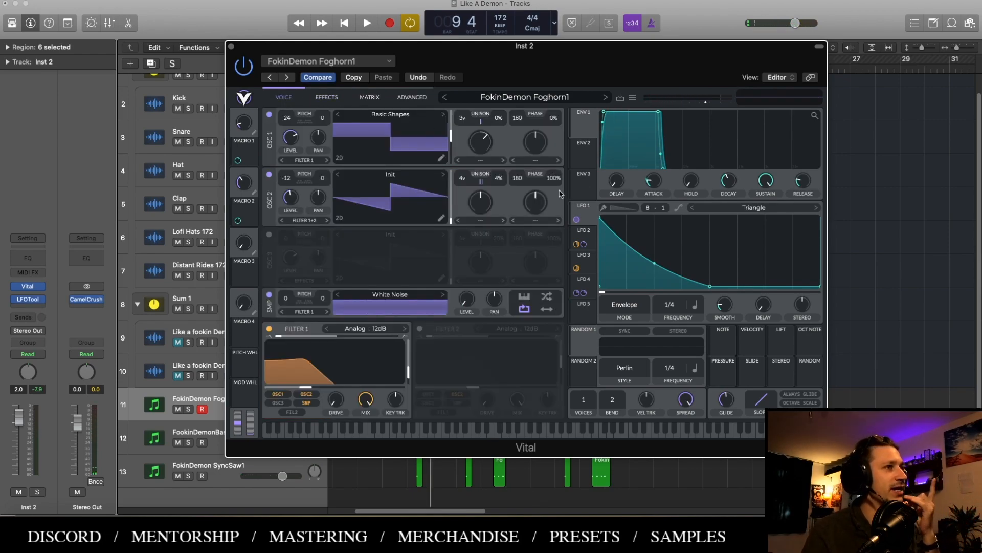
left_click(584, 311)
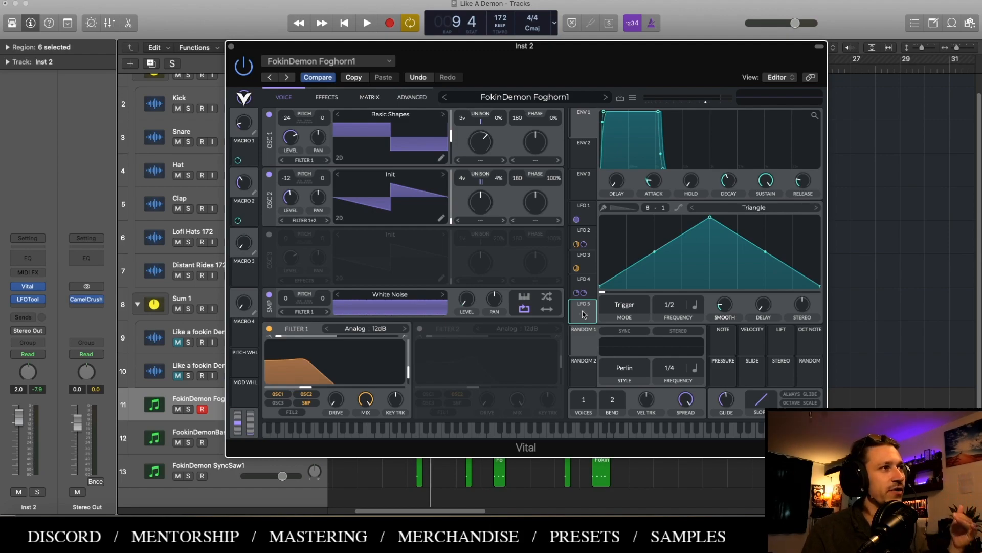
left_click(330, 96)
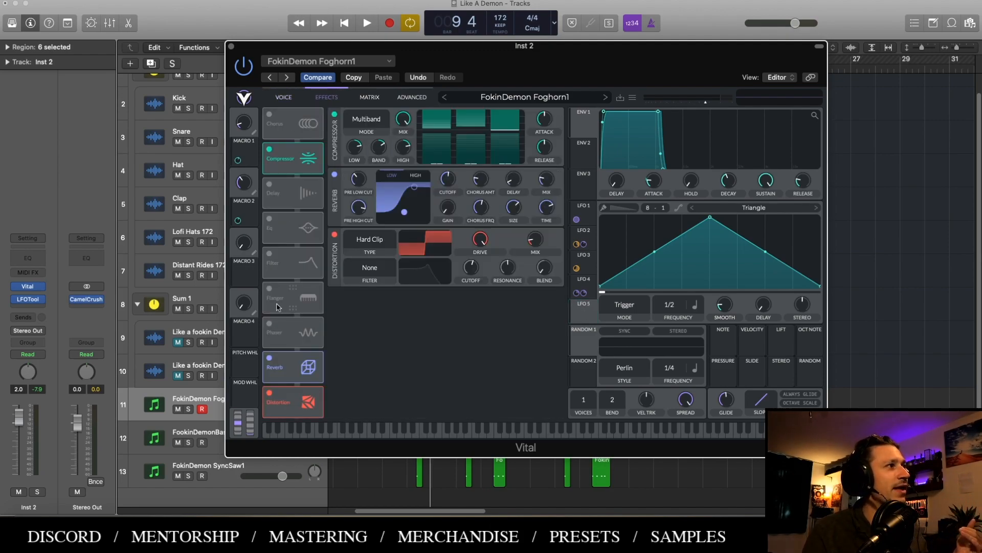
left_click(268, 252)
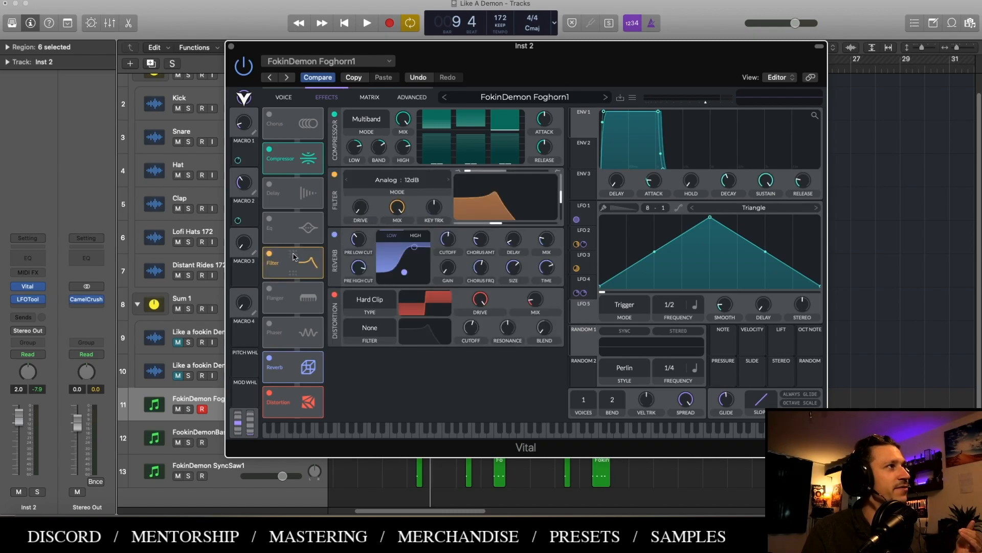
left_click_drag(292, 254, 300, 125)
Set the effects filter to minimum resonance, a 12.97 Hz cutoff and Analog 24dB mode, and listen to it in the loop
left_click_drag(562, 137, 557, 180)
left_click_drag(497, 163, 445, 172)
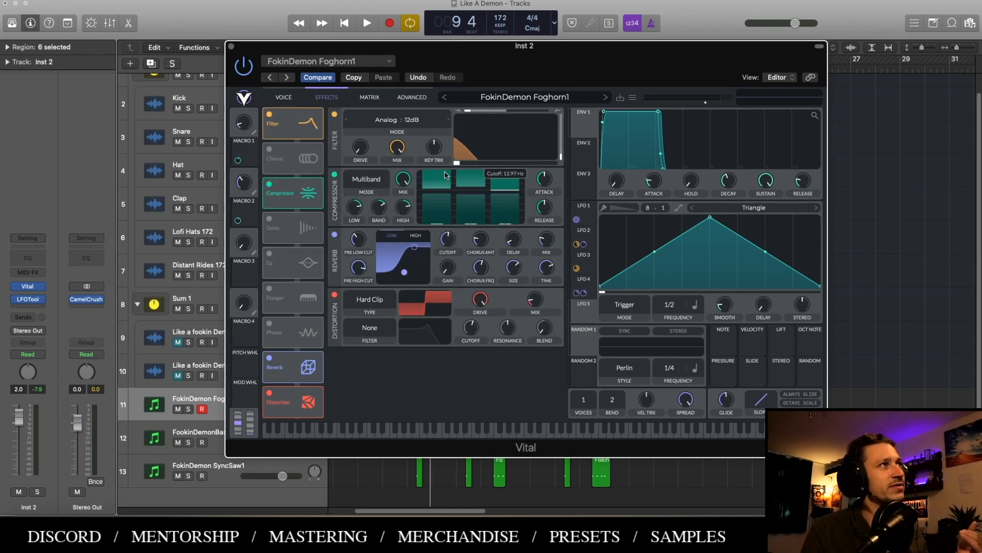
left_click(449, 120)
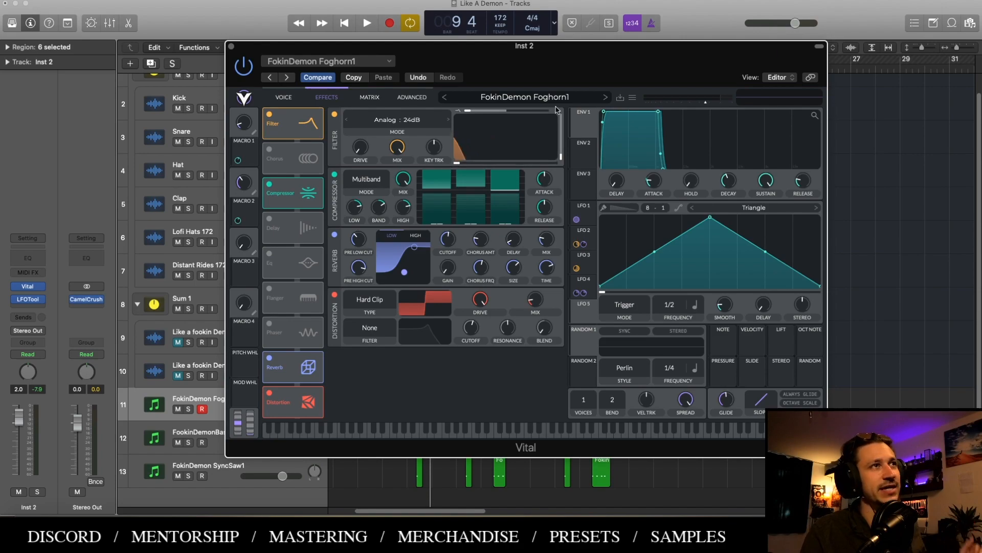
key("space")
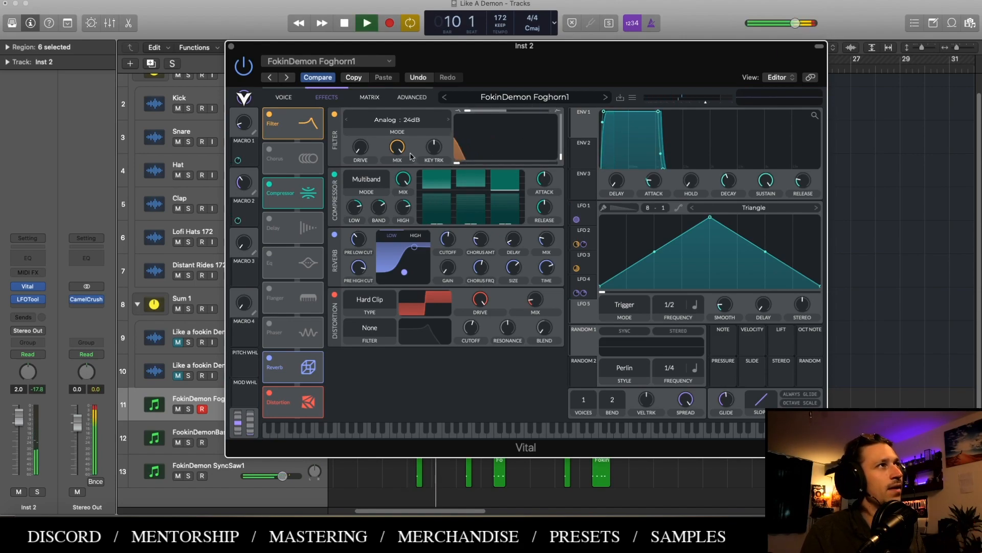
Assign LFO 5 to the effects filter's mix and set the LFO's frequency to 1/16 while auditioning the loop
key("space")
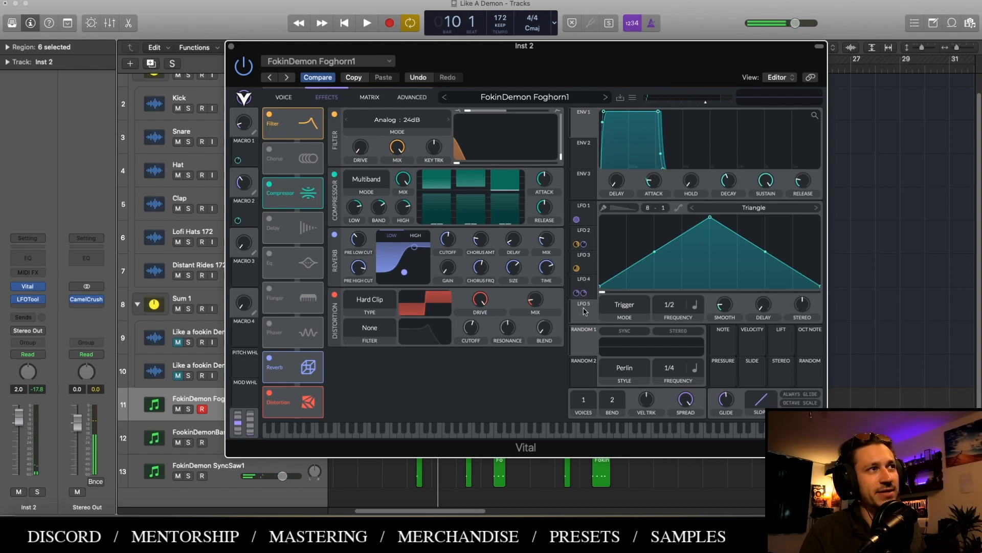
left_click_drag(585, 311, 397, 156)
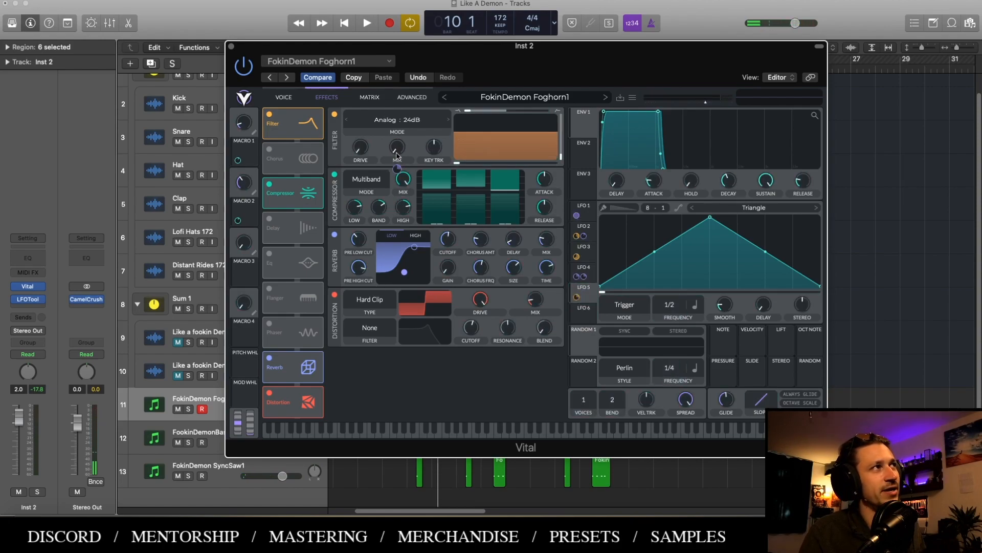
mouse_move(395, 168)
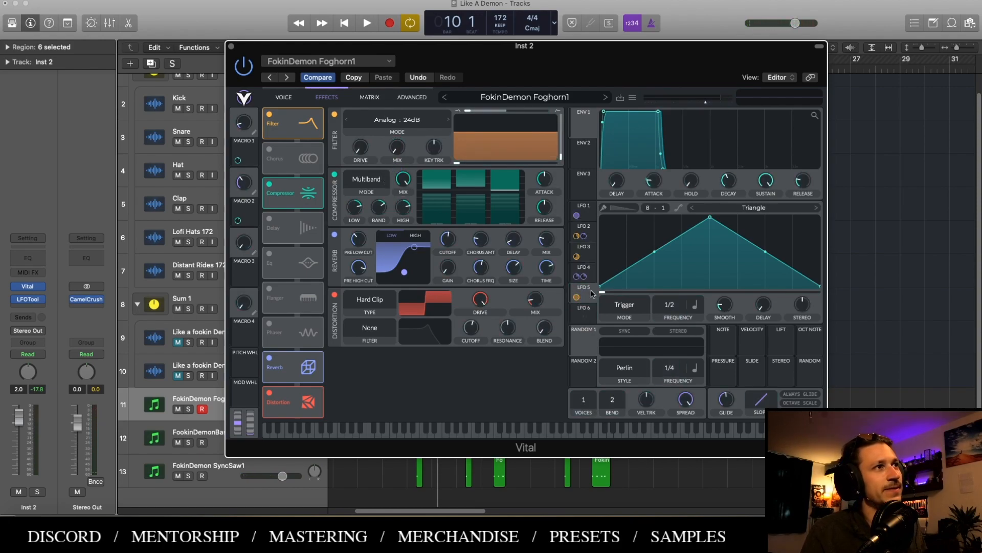
key("space")
left_click_drag(669, 305, 681, 256)
key("space")
key("space")
key("space")
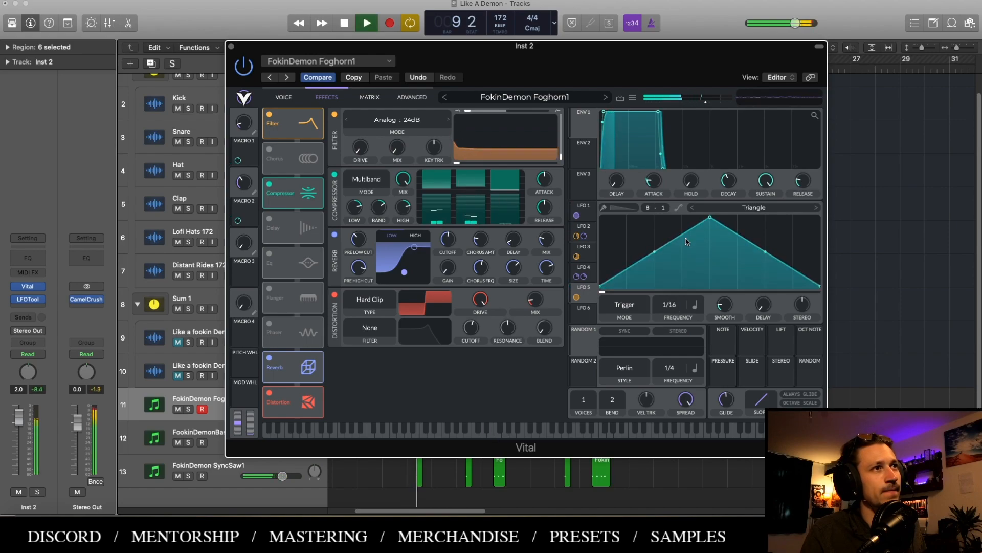
Set LFO 5's frequency to 1/32, lower its peak slightly and curve its rising slope inward while auditioning the loop
key("space")
left_click_drag(709, 218, 709, 221)
key("space")
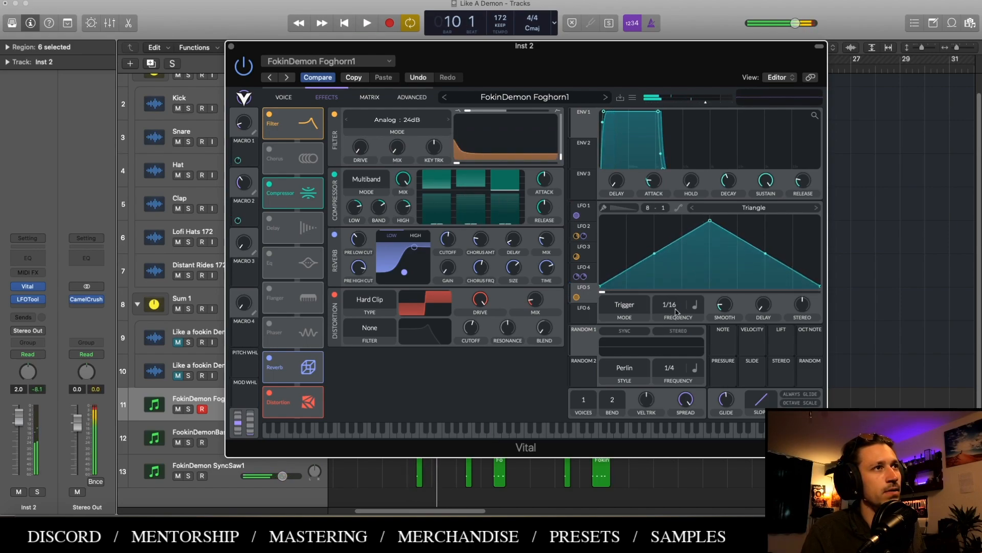
left_click_drag(675, 306, 676, 281)
key("space")
left_click_drag(710, 220, 654, 216)
key("space")
key("space")
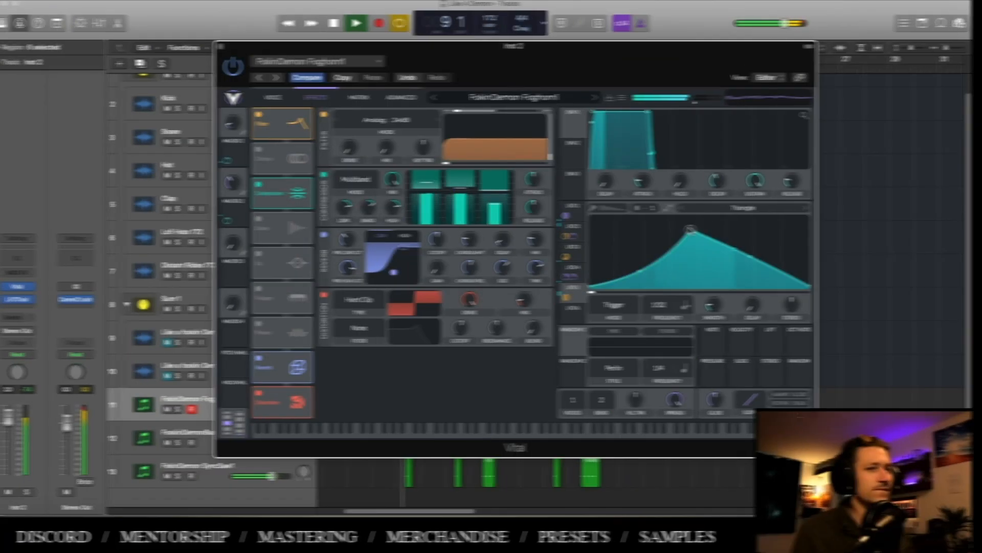
mouse_move(691, 230)
left_mouse_down()
mouse_move(710, 234)
mouse_move(710, 225)
left_mouse_up()
key("space")
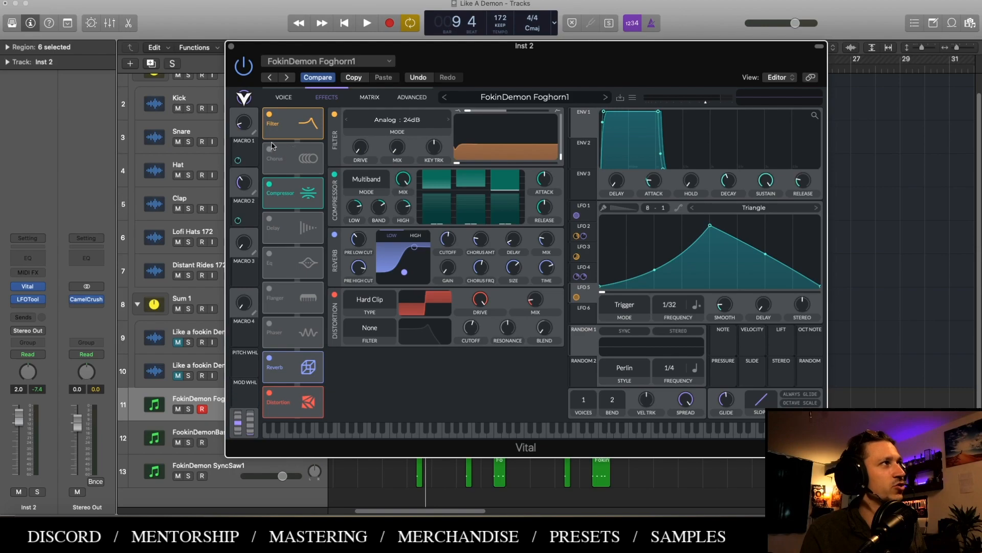
In the modulation matrix, zero the LFO 5 to Filter Fx Mix amount and assign Macro 3 to control that amount
left_click(371, 97)
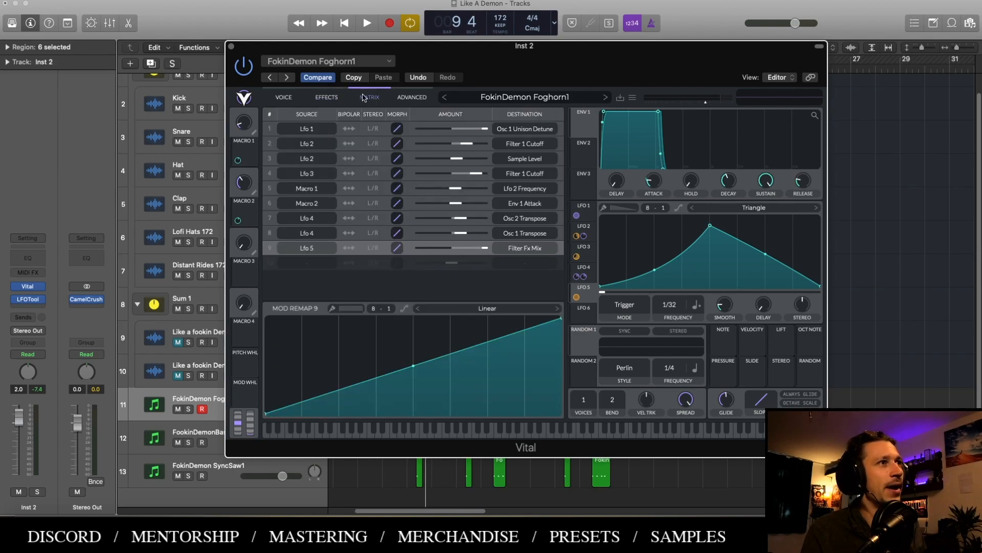
left_click_drag(443, 249, 455, 255)
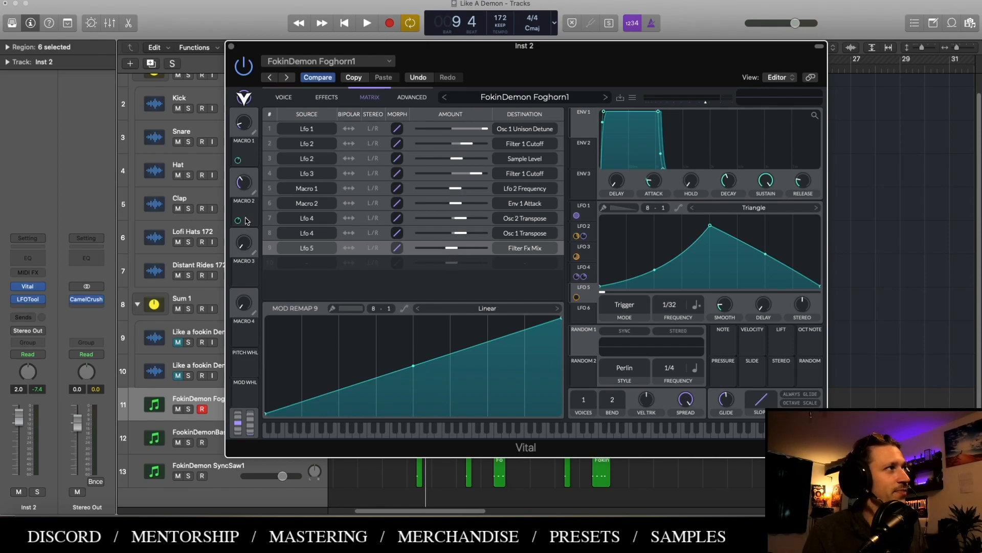
left_click_drag(243, 277, 451, 249)
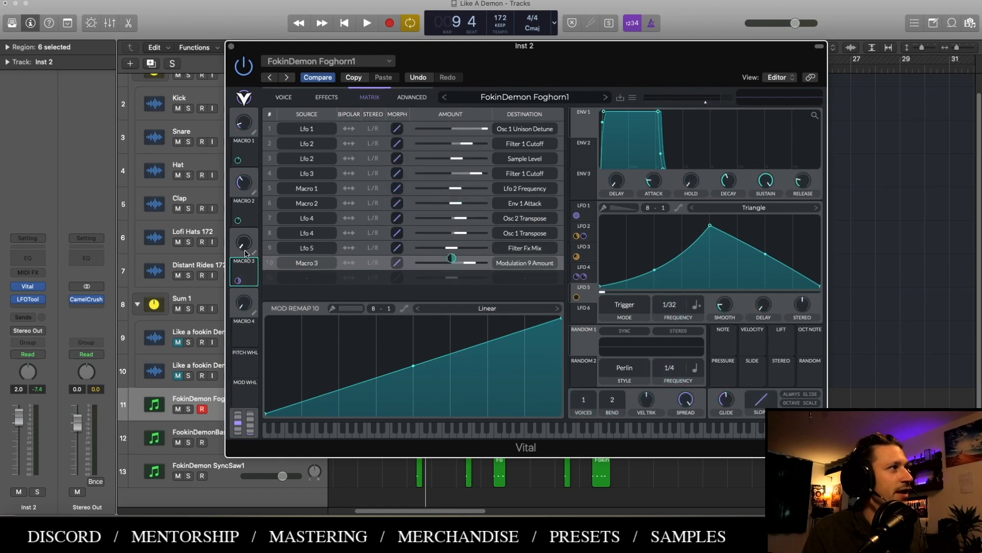
Test the Macro 3 knob during playback and rename the macro FLUTTER
left_click_drag(244, 247, 242, 241)
key("space")
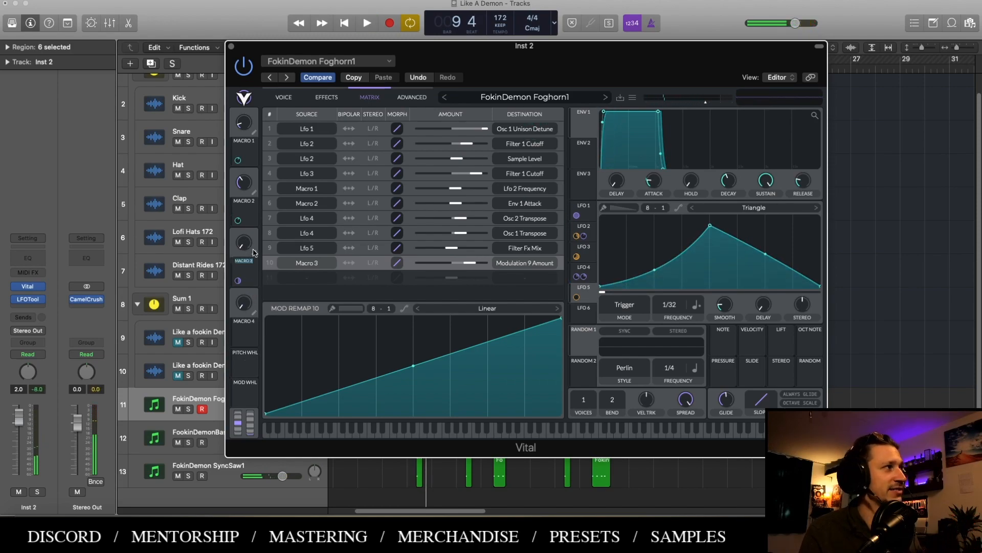
key("BackSpace")
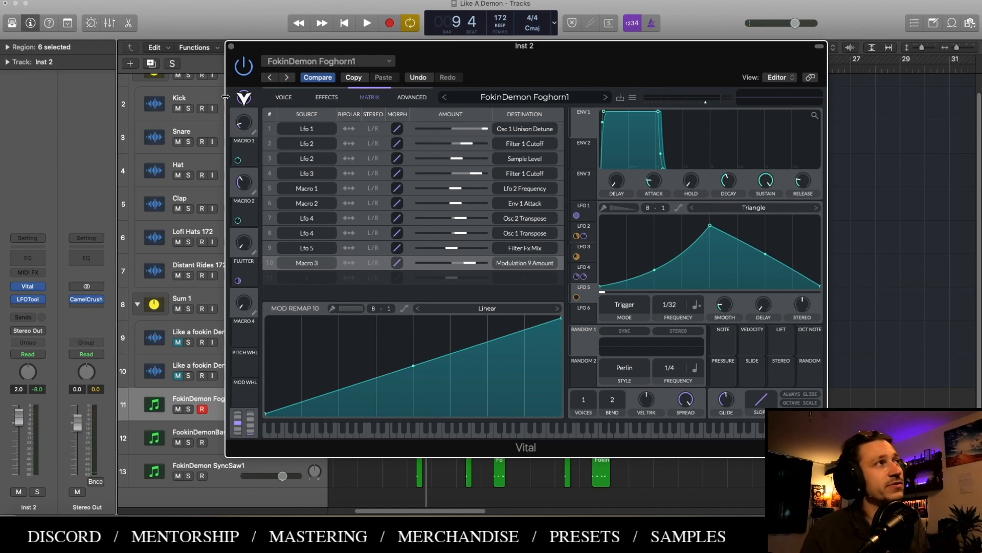
Record FLUTTER macro automation over the loop on the FokinDemon Foghorn1 track in Latch mode, and return the track to Read
left_click(232, 47)
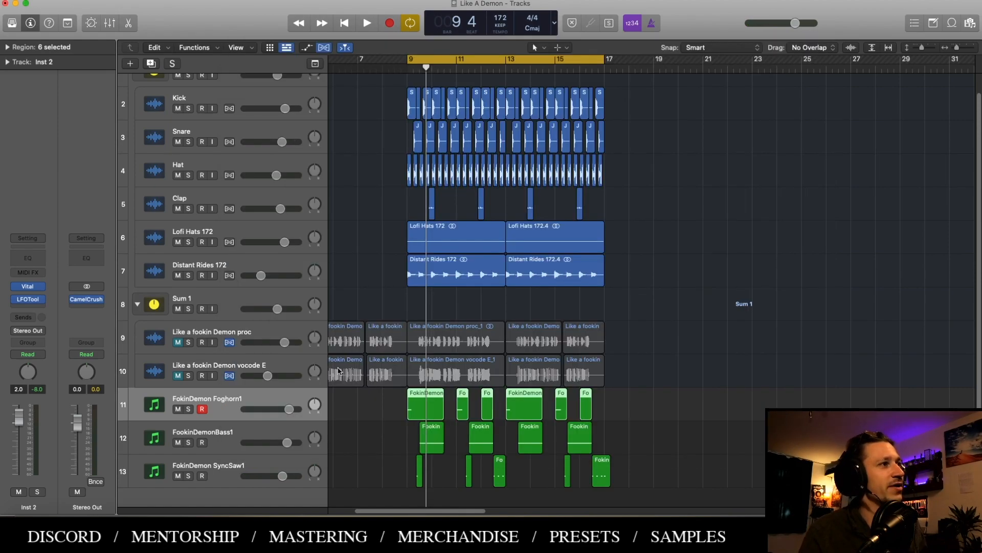
left_click(379, 409)
scroll(380, 409, "down", 1)
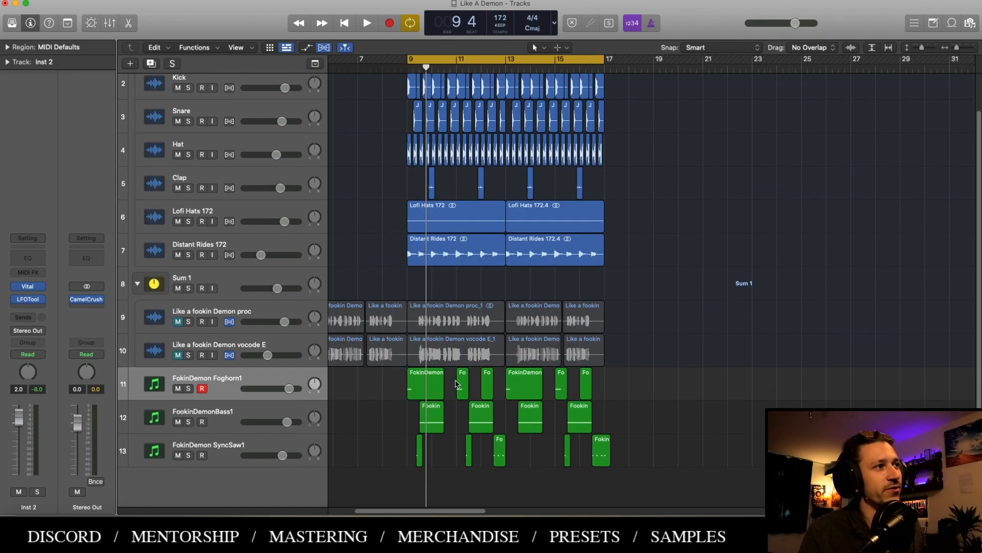
left_click(462, 377)
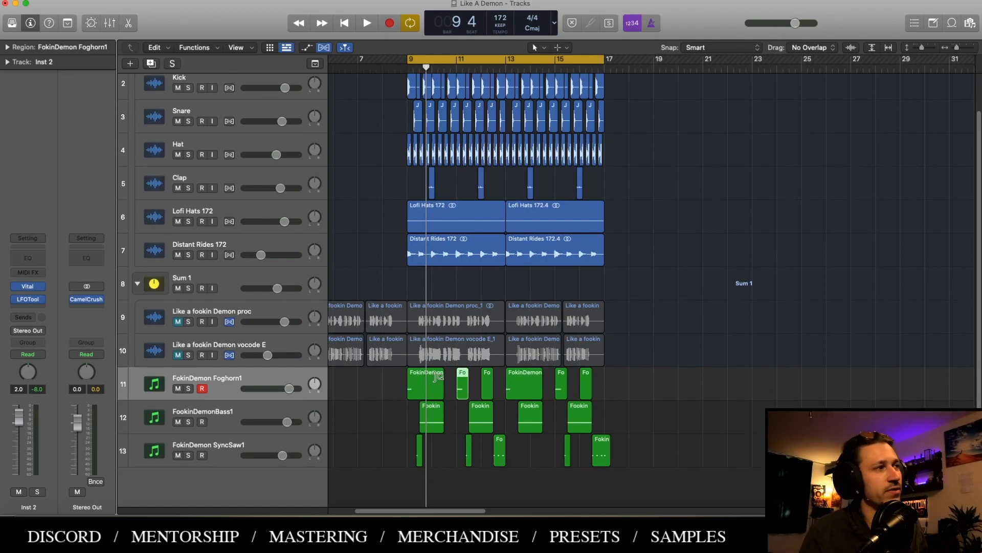
left_click(219, 384)
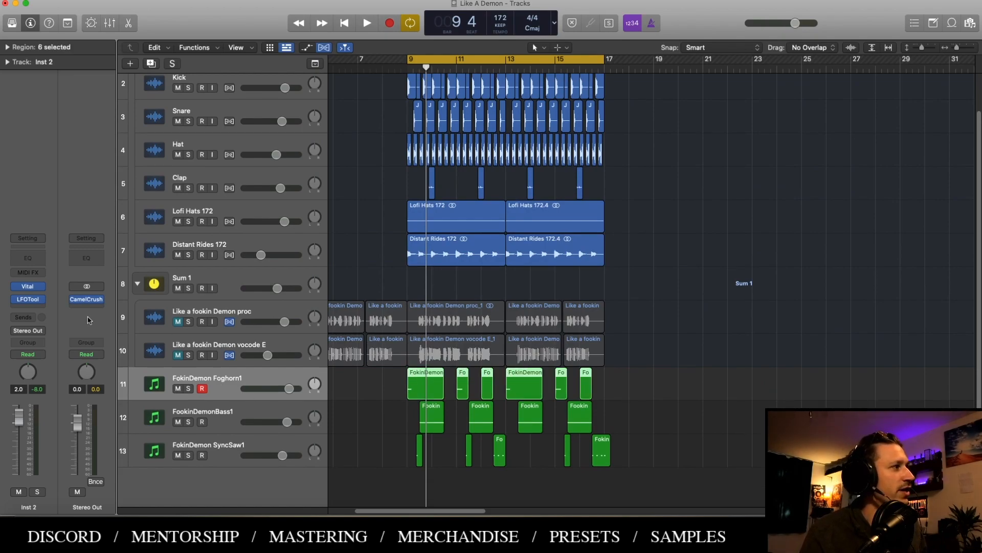
left_click(28, 354)
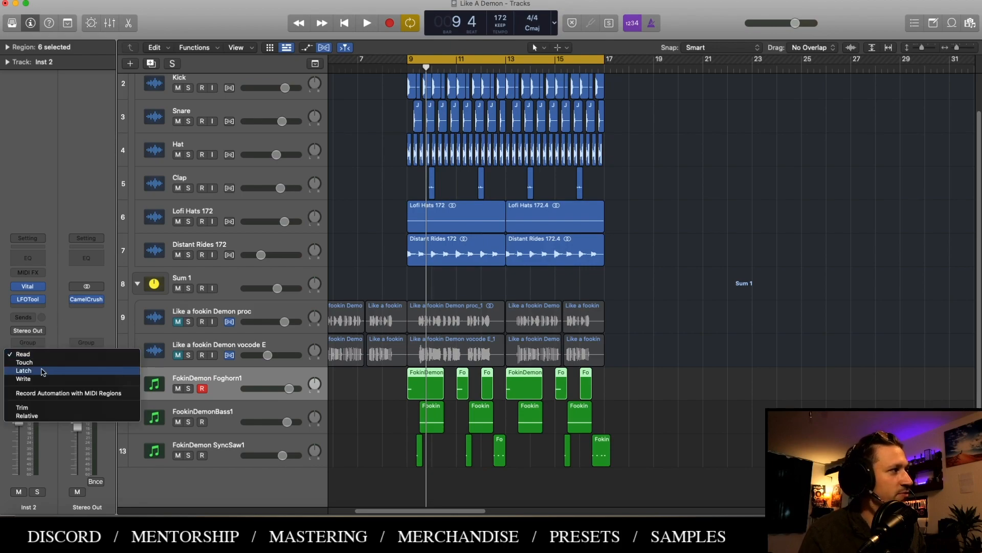
left_click(25, 370)
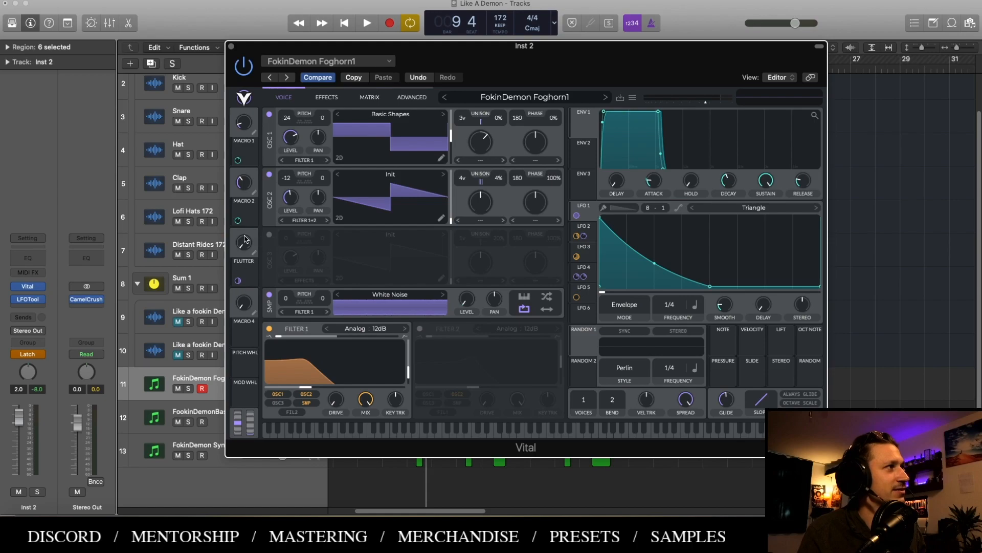
key("space")
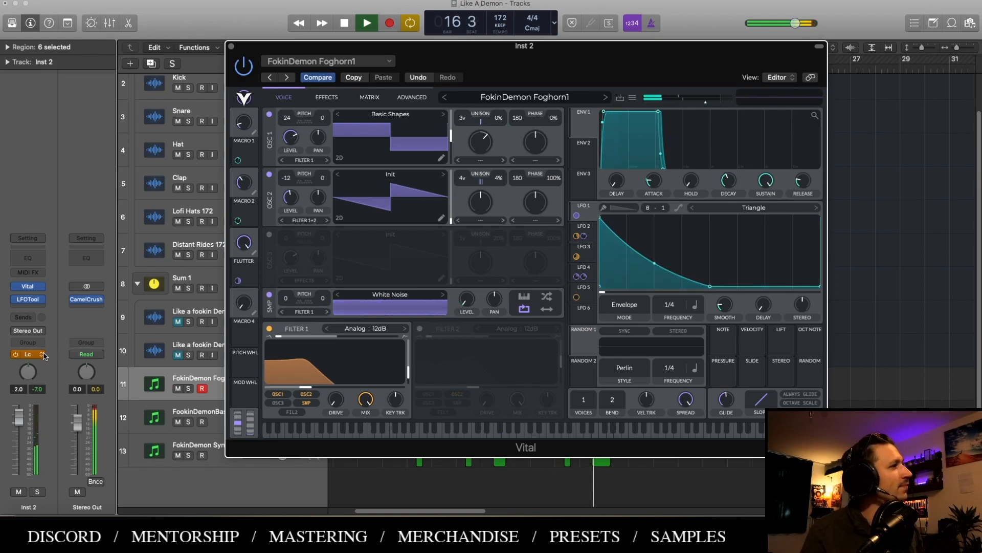
key("space")
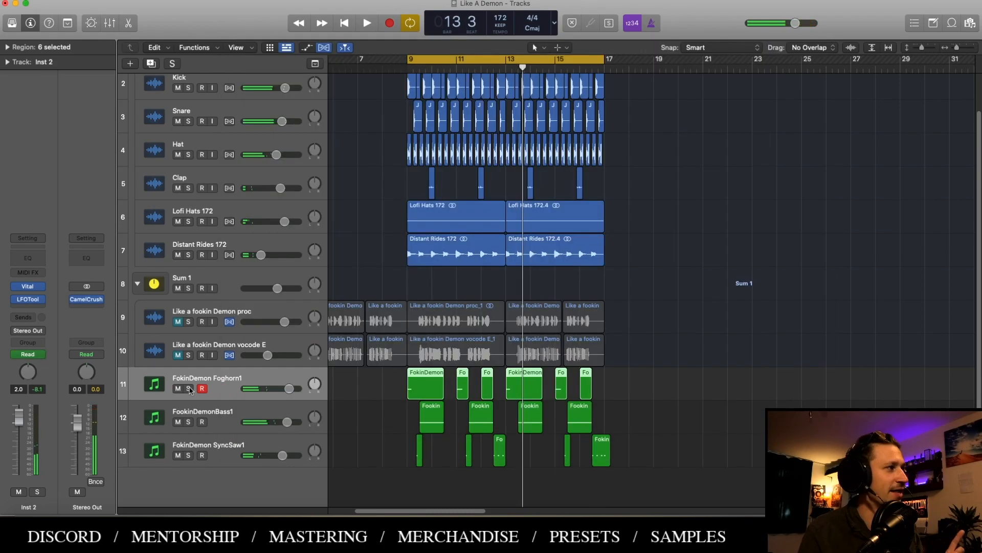
Solo the FokinDemon Foghorn1 track and assign ENV 2 to the distortion mix on Vital's effects page
left_click(188, 388)
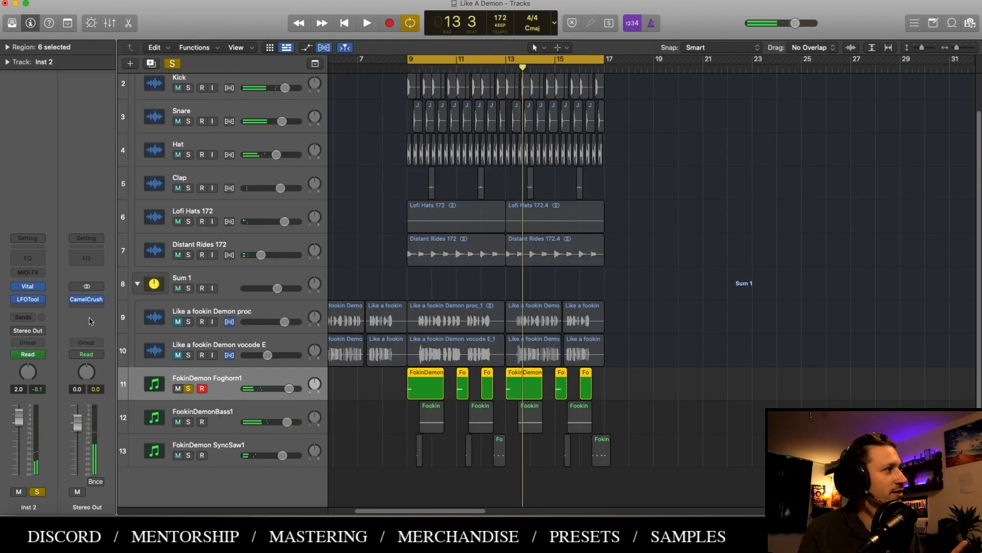
left_click(29, 288)
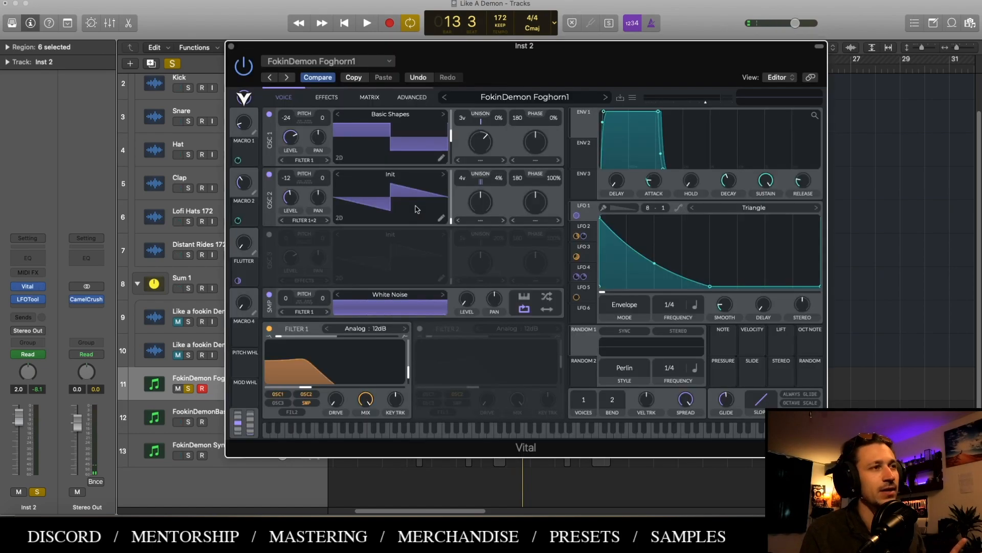
left_click(398, 100)
left_click(383, 98)
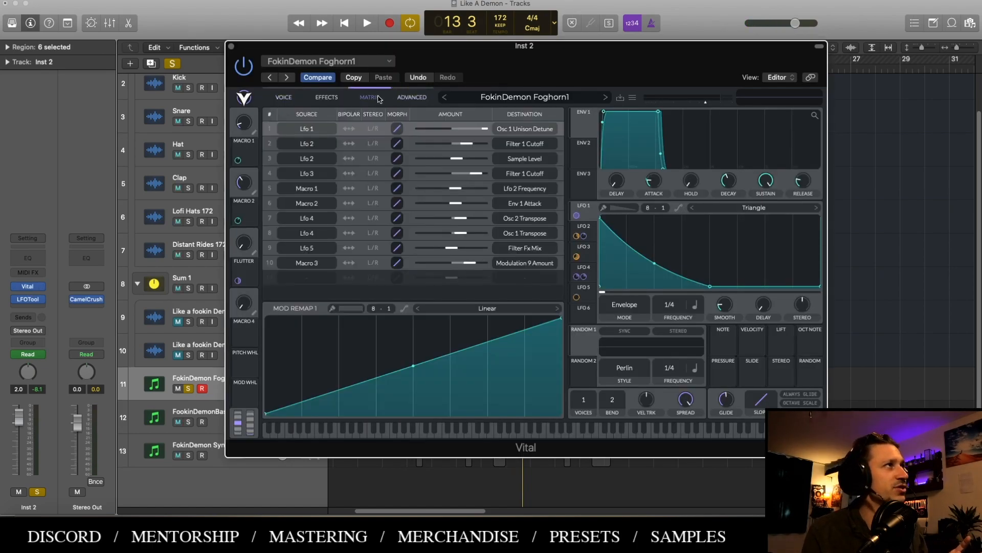
left_click(317, 100)
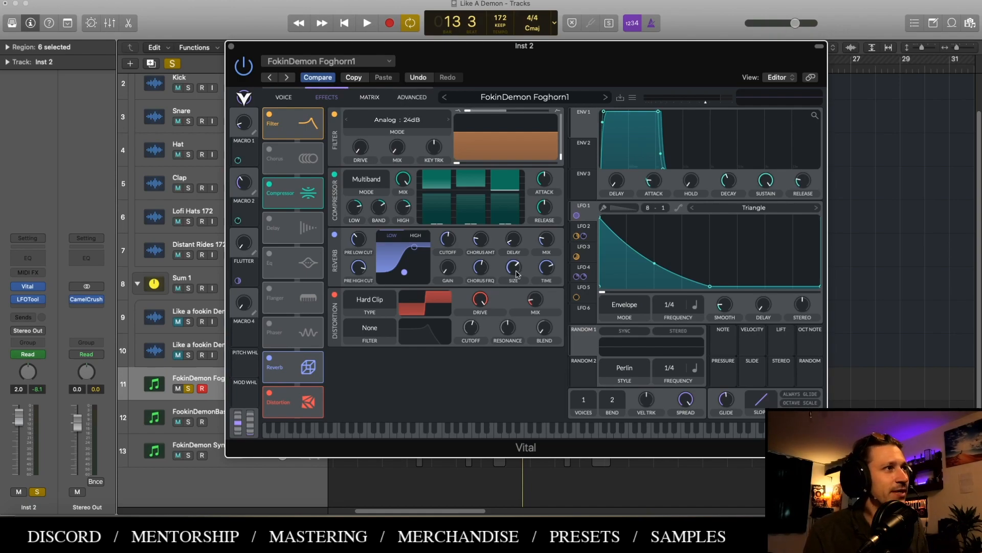
left_click(588, 310)
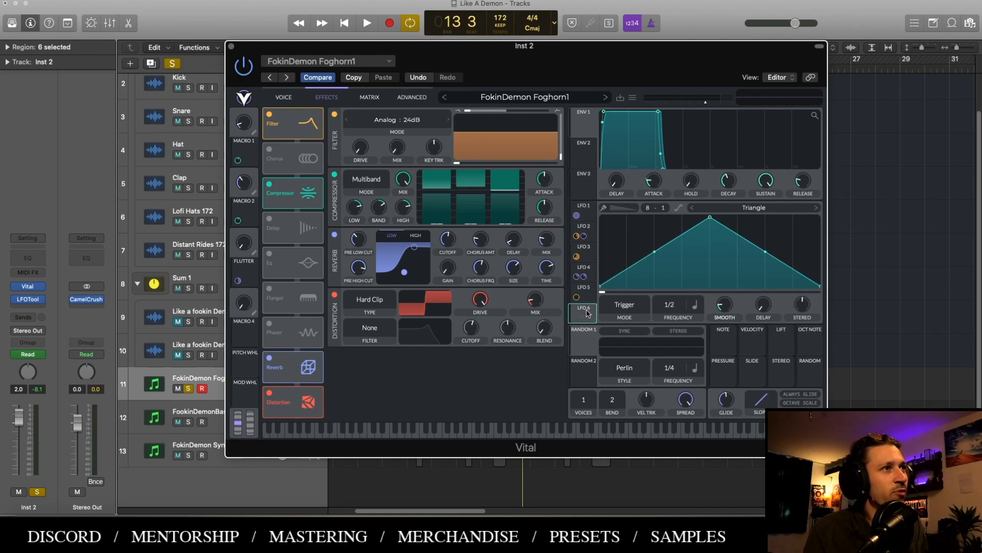
left_click(586, 150)
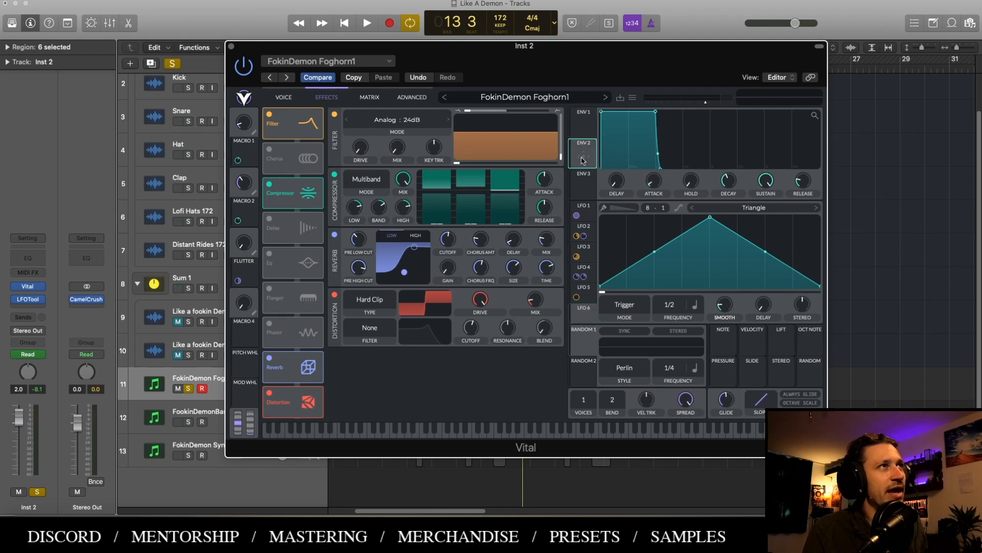
left_click_drag(582, 160, 535, 299)
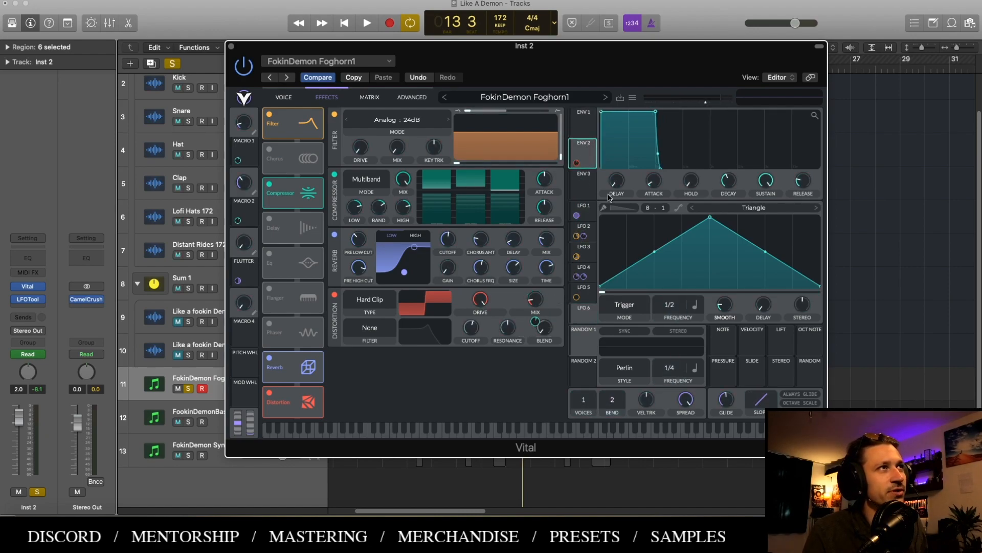
Lengthen ENV 2's attack and audition the distortion swell in the loop
left_click_drag(654, 180, 618, 152)
key("space")
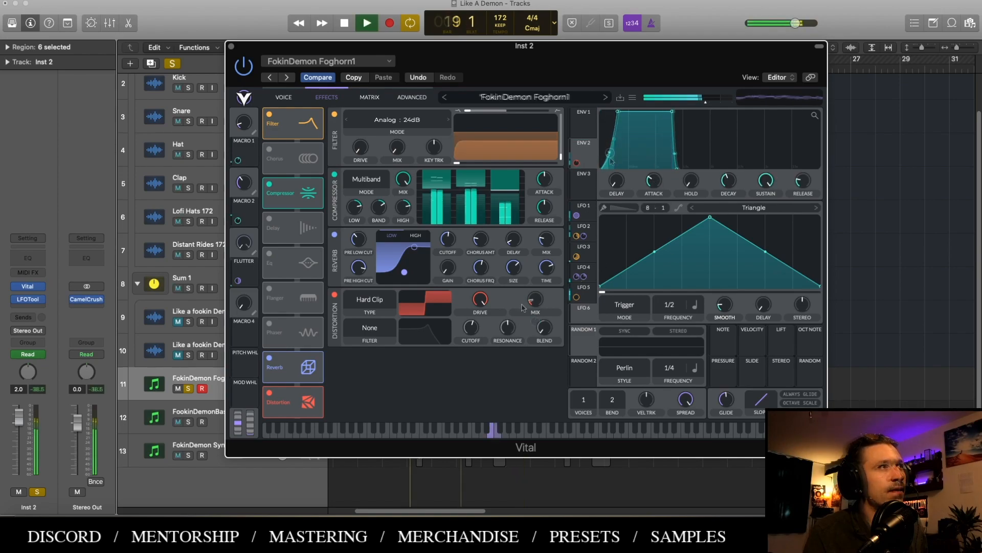
key("space")
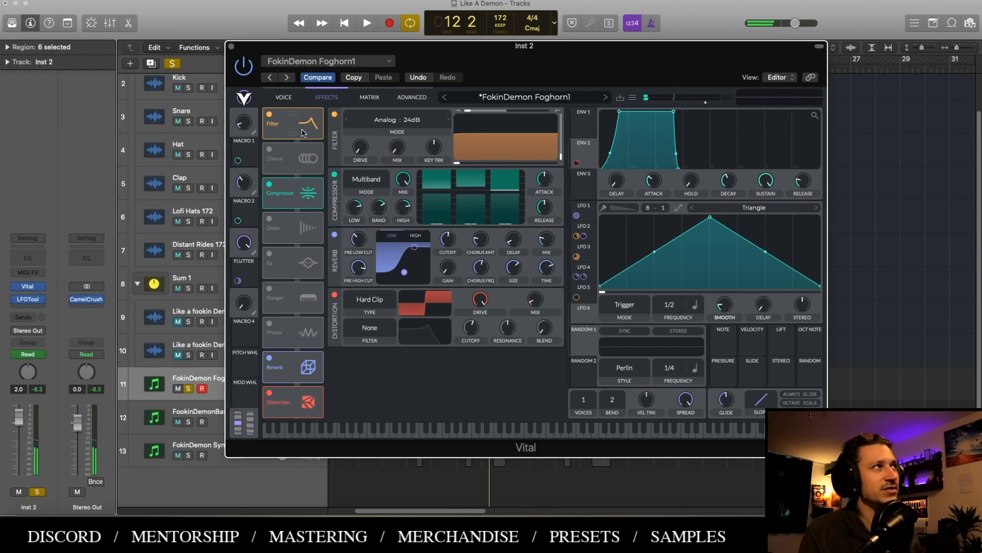
Set OSC 1's spectral morph to Spectral Time Skew, adjust its ENV 2 modulation amount to -0.082, and start playback
left_click(285, 97)
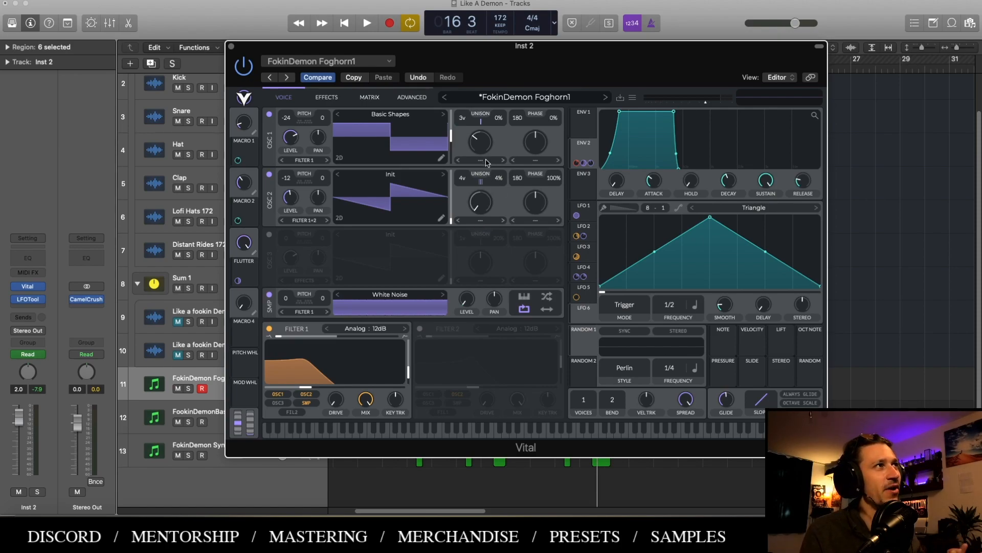
left_click(486, 163)
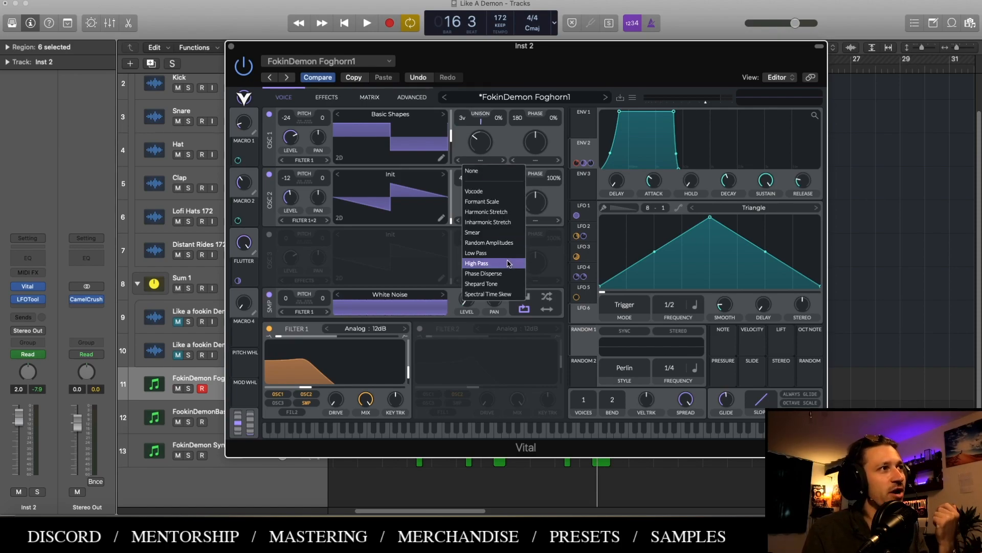
left_click(496, 294)
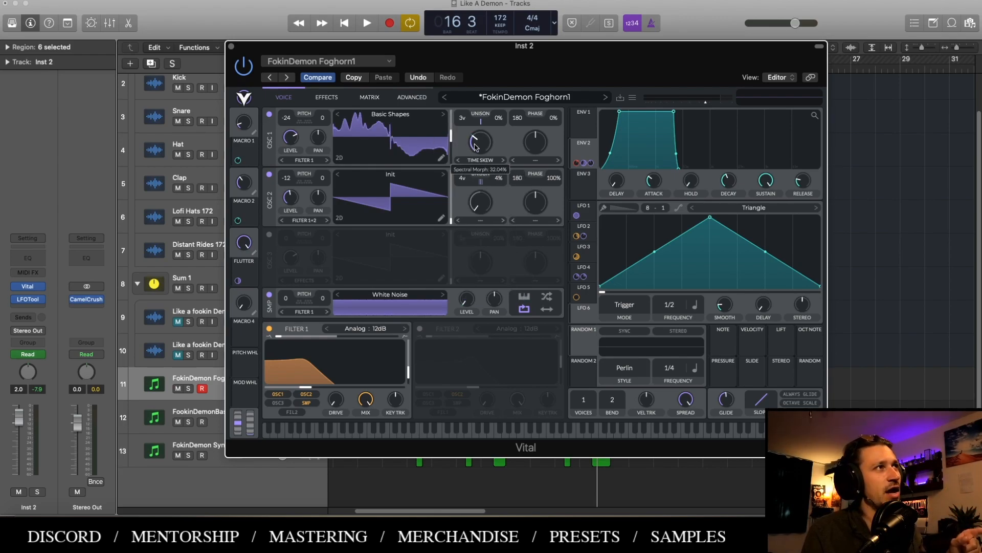
left_click_drag(481, 169, 481, 171)
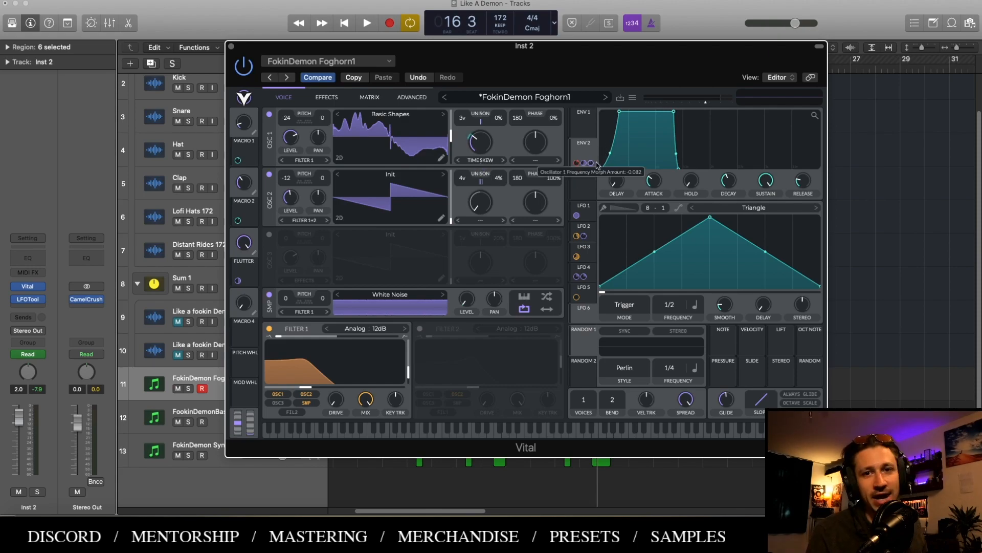
key("space")
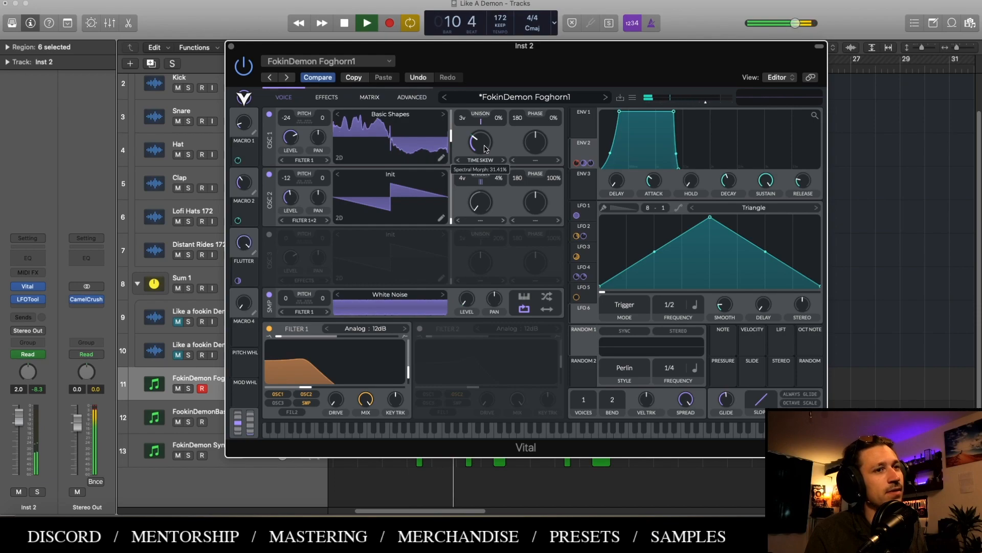
Compare OSC 1 with spectral morph None and Spectral Time Skew in playback, then lower the morph amount to 29.11%
left_click(482, 160)
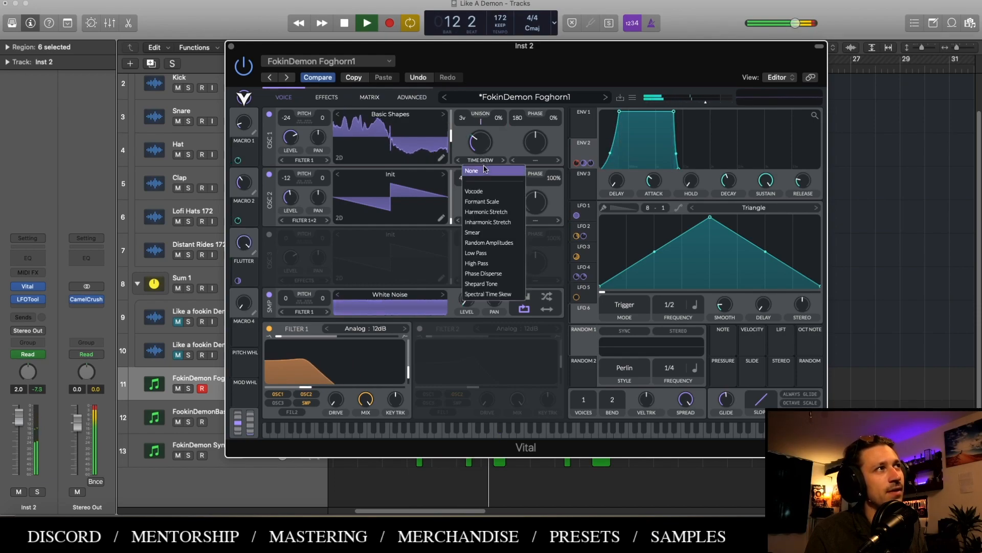
left_click(484, 171)
left_click(481, 161)
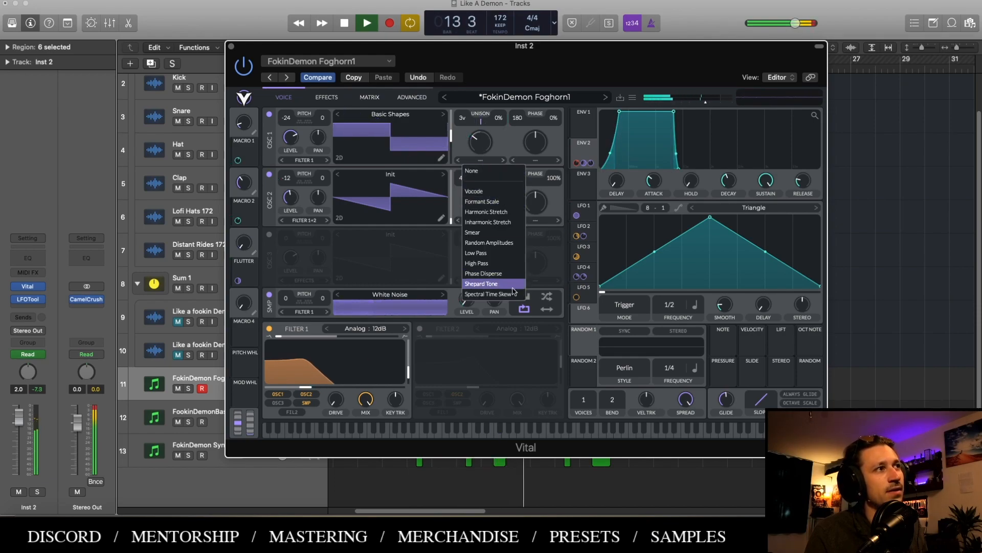
left_click(512, 294)
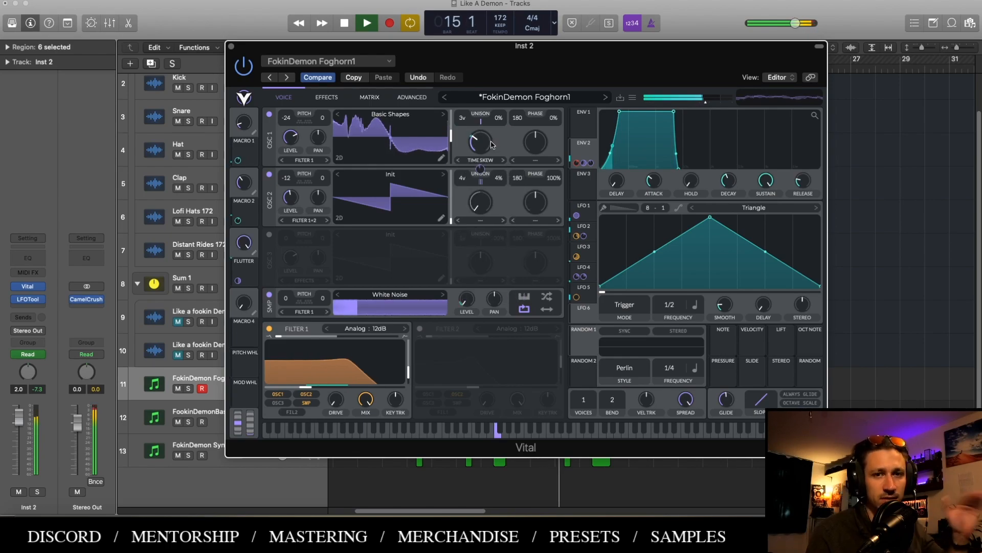
left_click(486, 149)
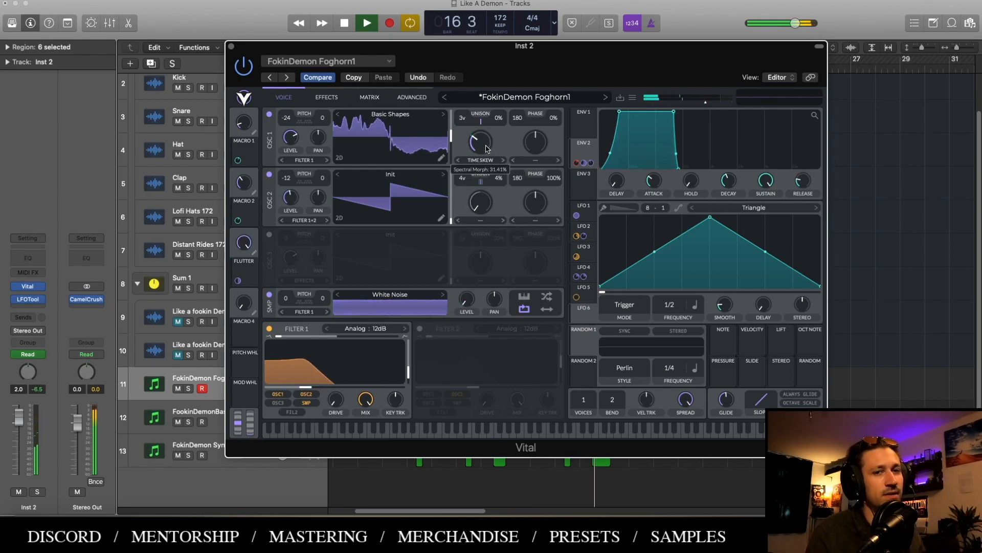
left_click_drag(486, 149, 482, 149)
key("space")
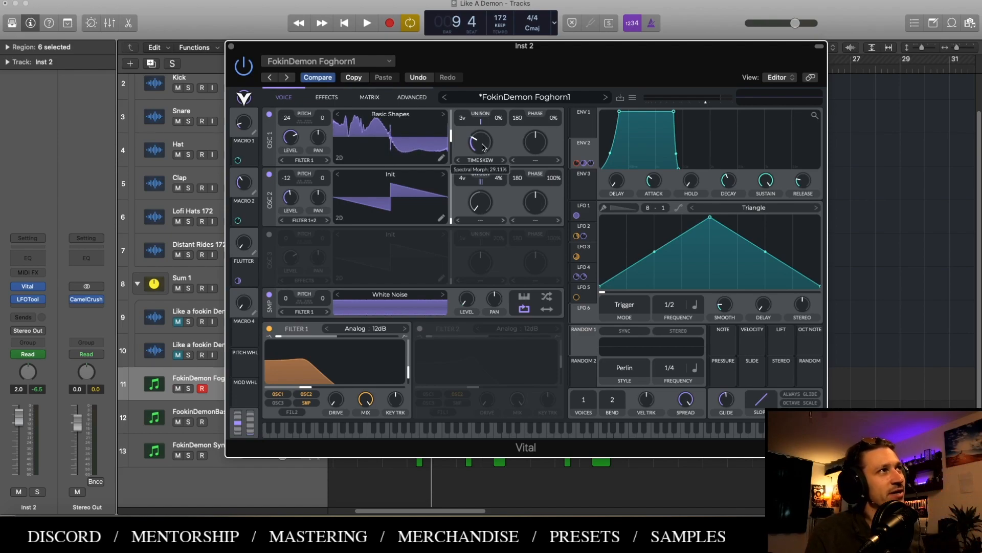
Close the Foghorn synth and audition the FookinDemonBass1 track in solo
left_click(326, 97)
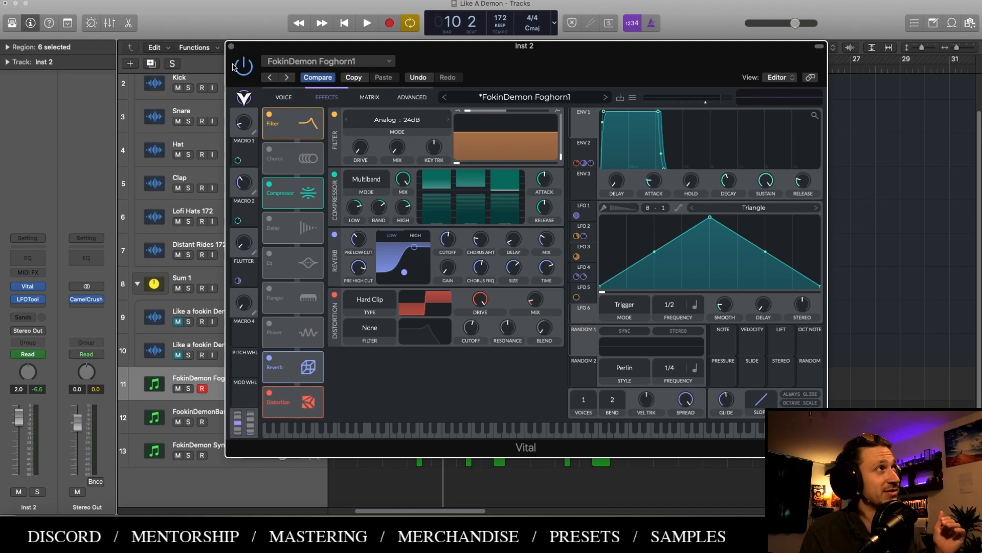
left_click(231, 46)
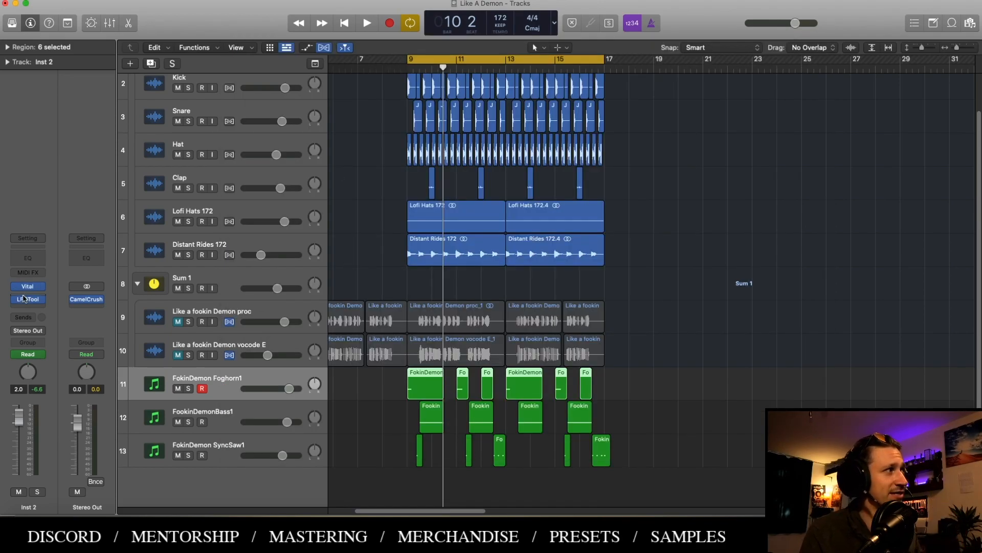
left_click(397, 283)
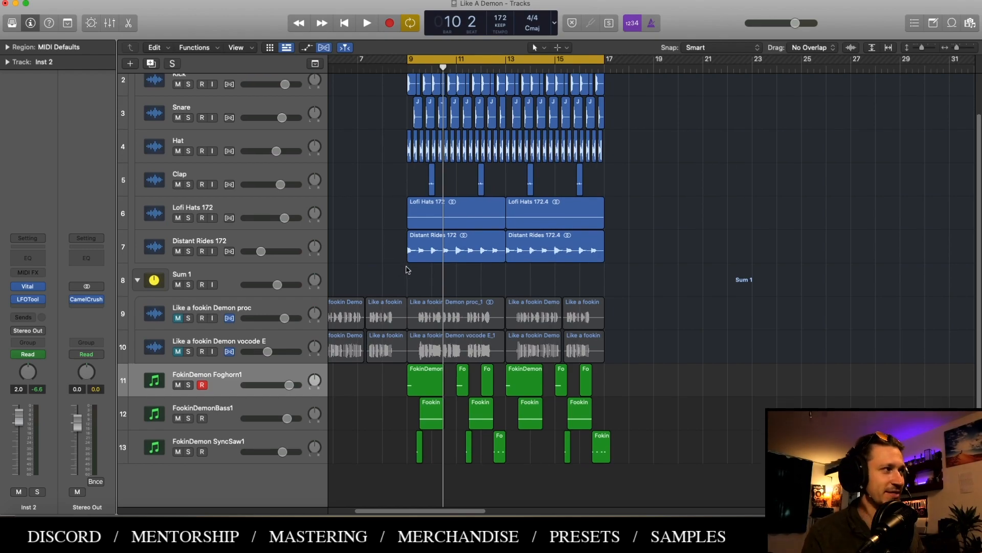
scroll(406, 271, "down", 2)
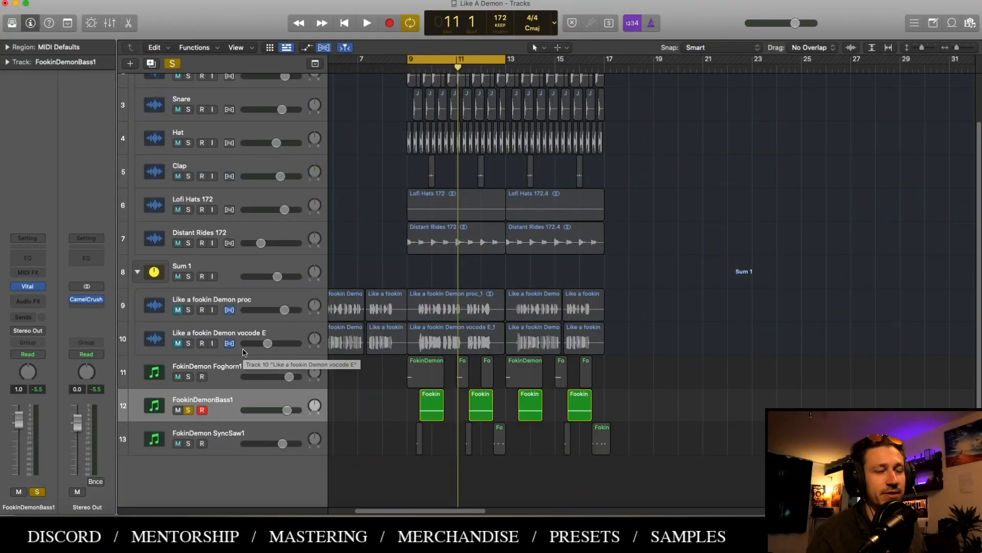
key("space")
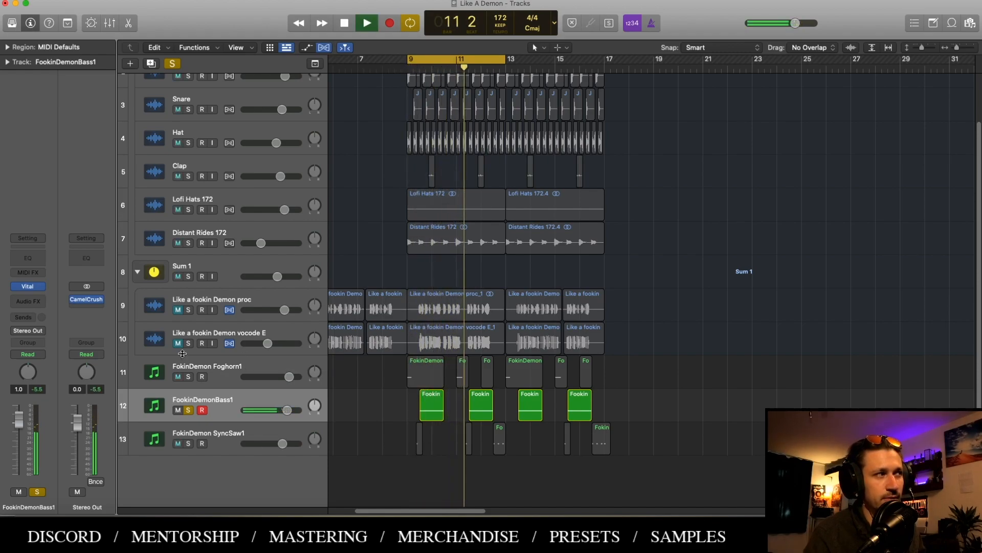
key("space")
Remove the reverb mix modulation from the Lift source in FookinDemonBass1's Vital patch and close the plugin
left_click(29, 286)
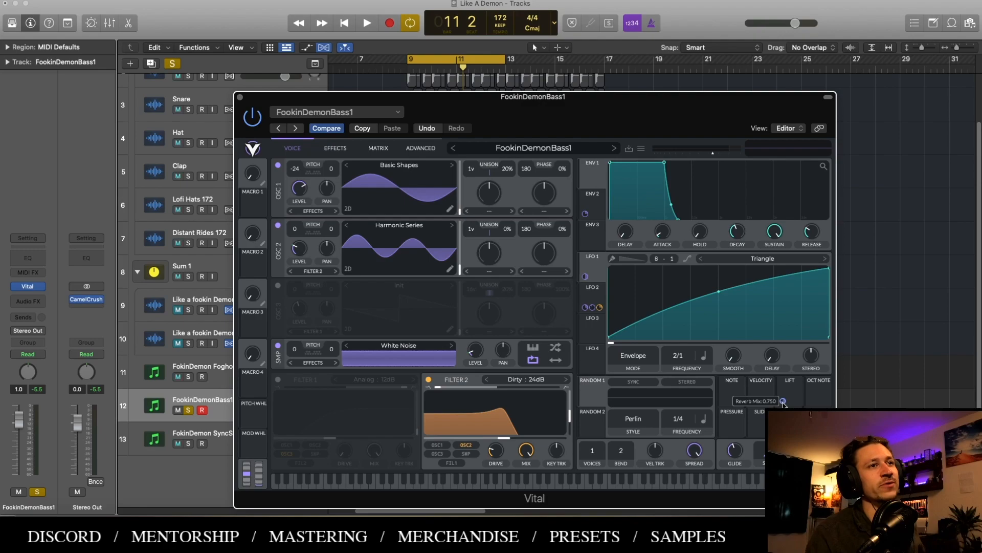
right_click(782, 402)
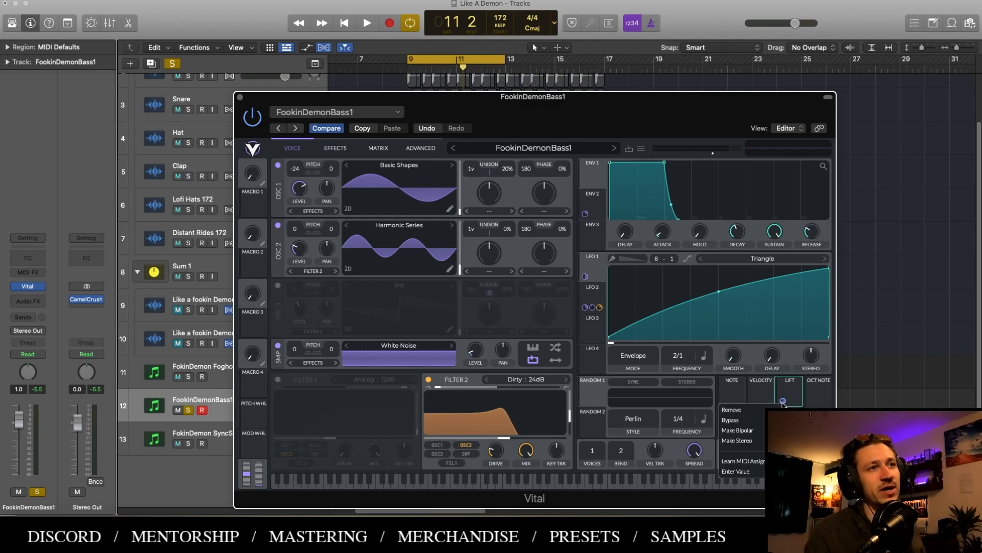
left_click(761, 413)
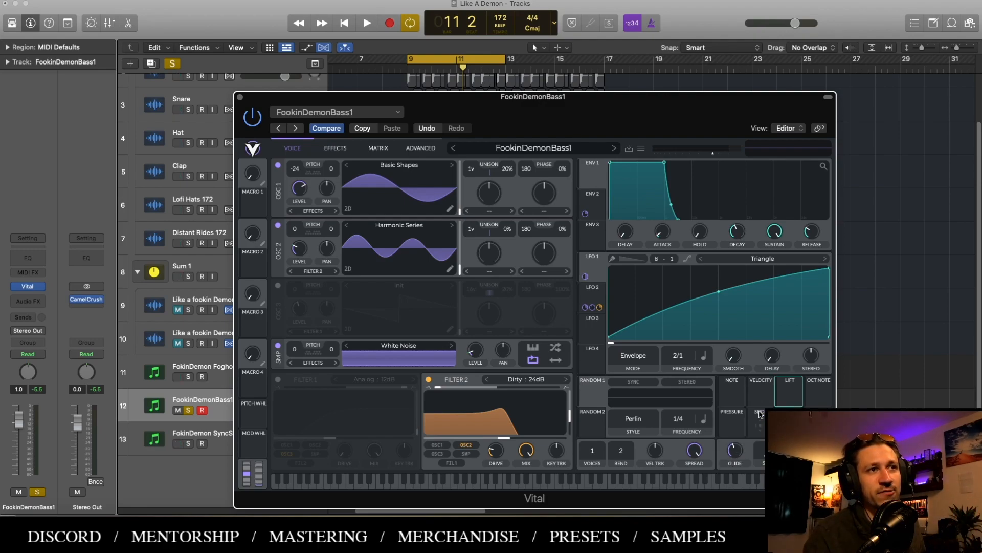
left_click(239, 98)
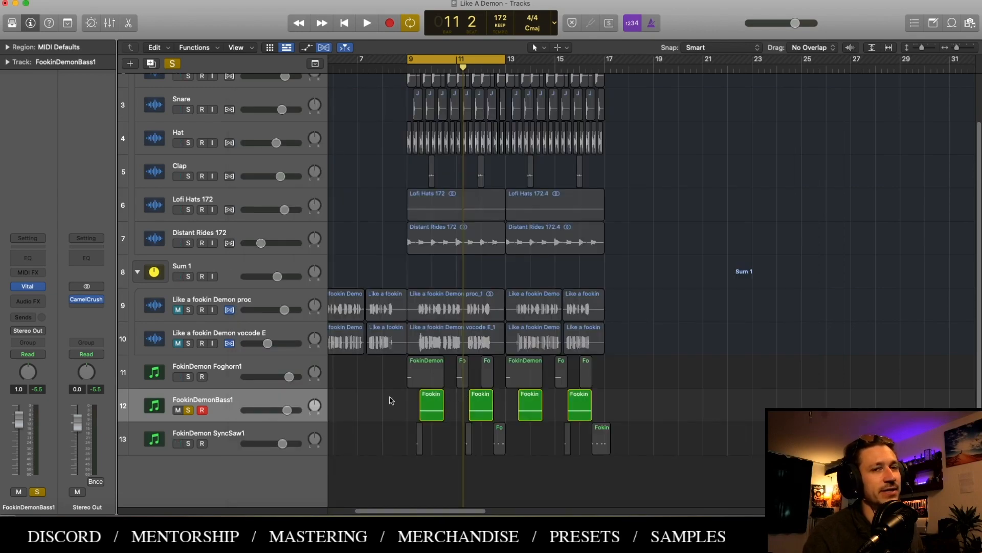
Reopen FookinDemonBass1's Vital and review its effects chain and LFO 1's modulation assignments before closing it
left_click(29, 288)
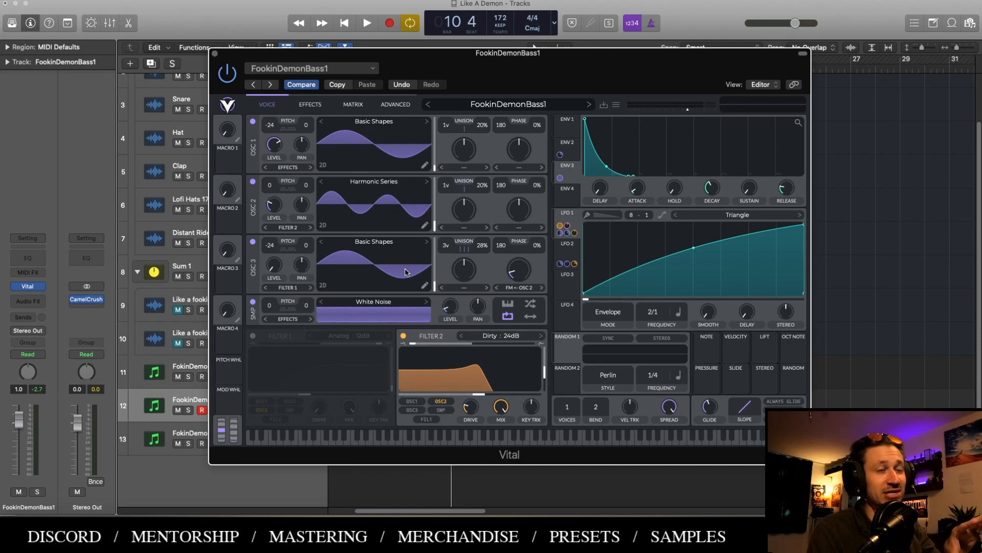
left_click(311, 104)
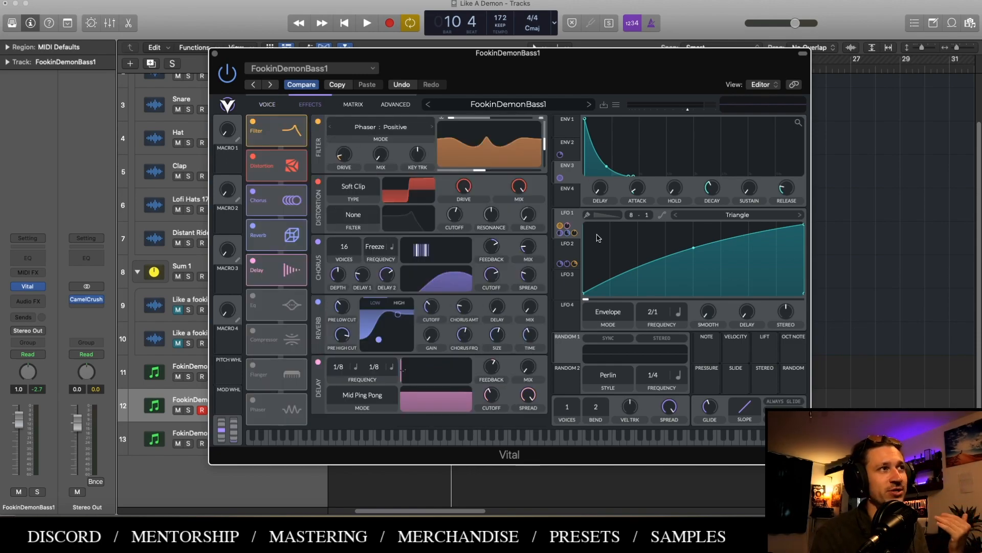
left_click(577, 221)
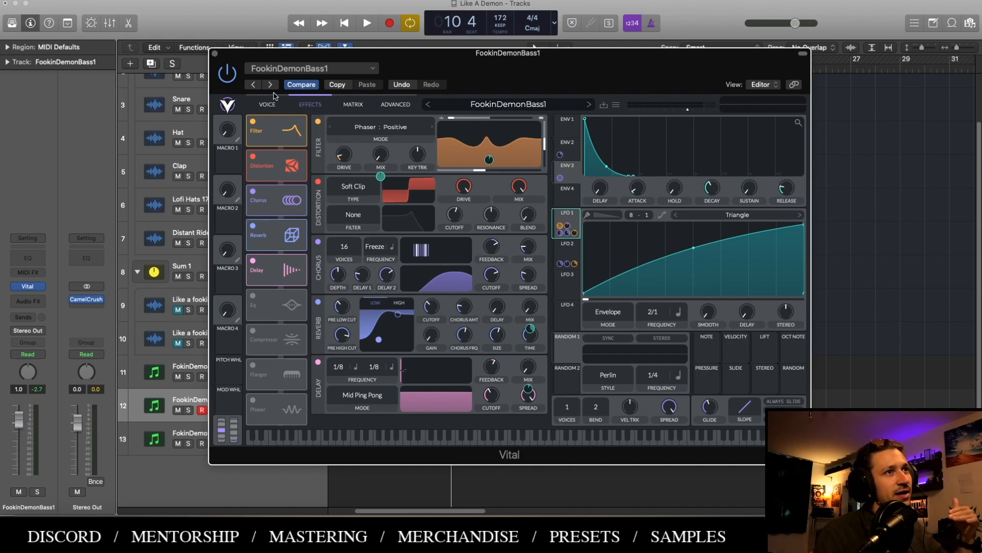
left_click(215, 53)
Play the loop with FookinDemonBass1 soloed, then stop and take the track out of solo
left_click(188, 410)
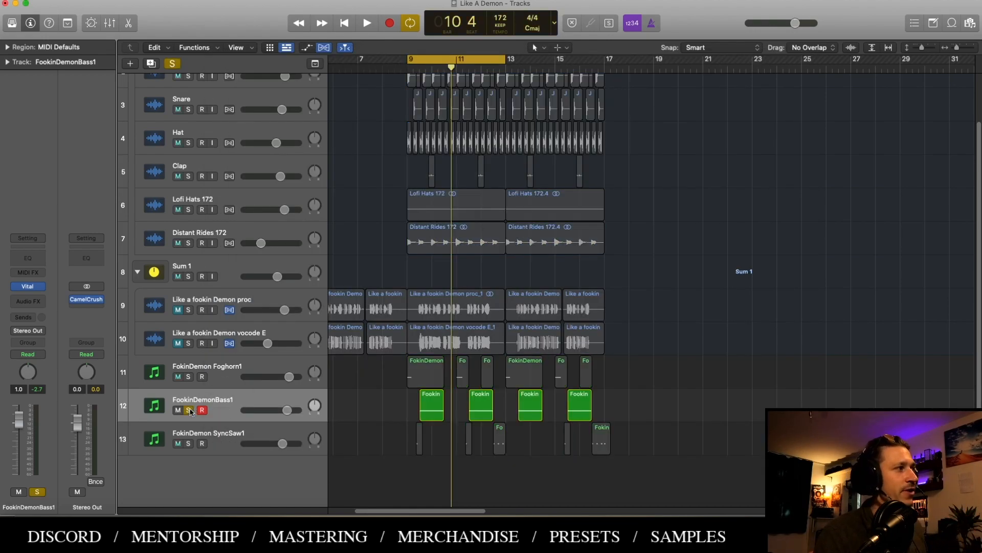
key("space")
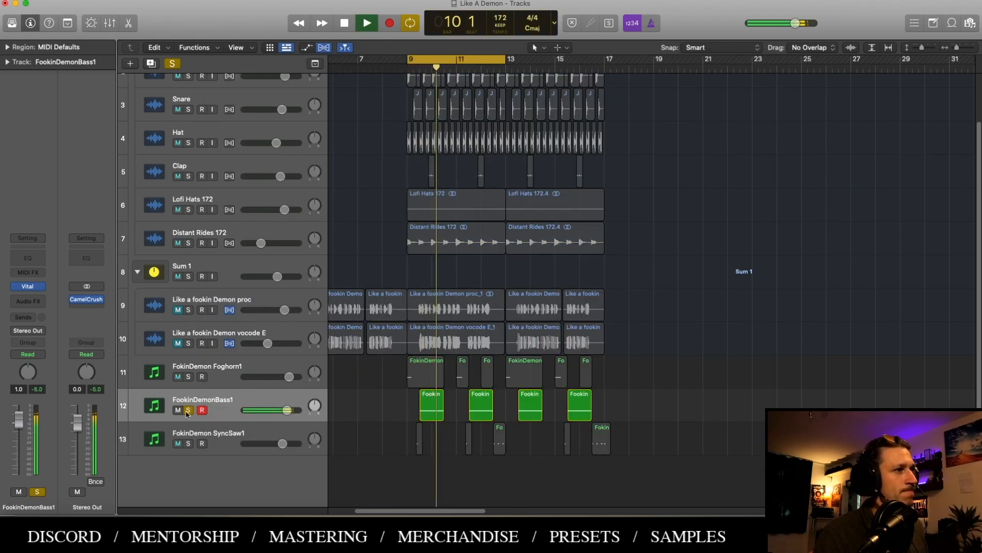
key("space")
left_click(188, 410)
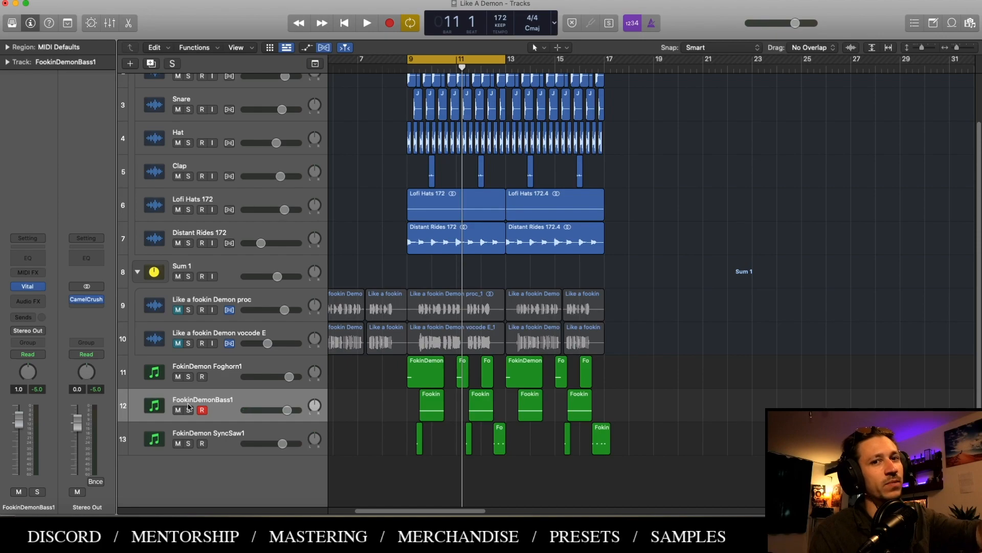
Audition the original FookinDemonBass1 patch using Compare, then paste the edited settings back and audition them
left_click(28, 287)
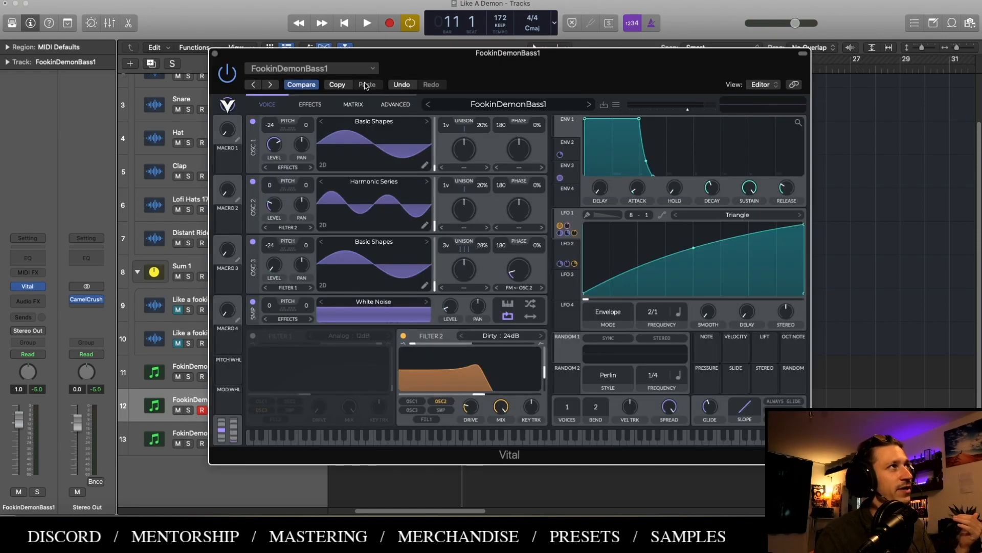
left_click(301, 85)
key("space")
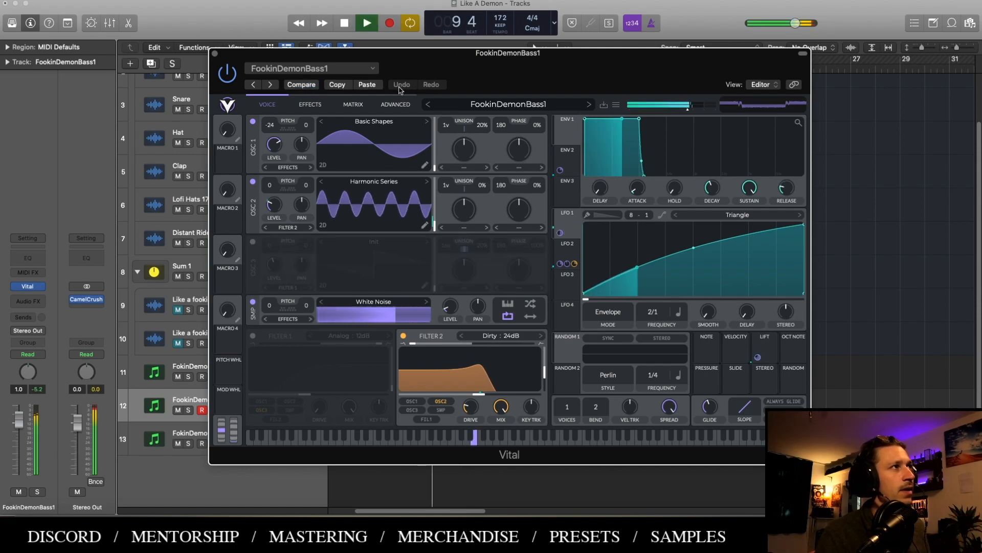
key("space")
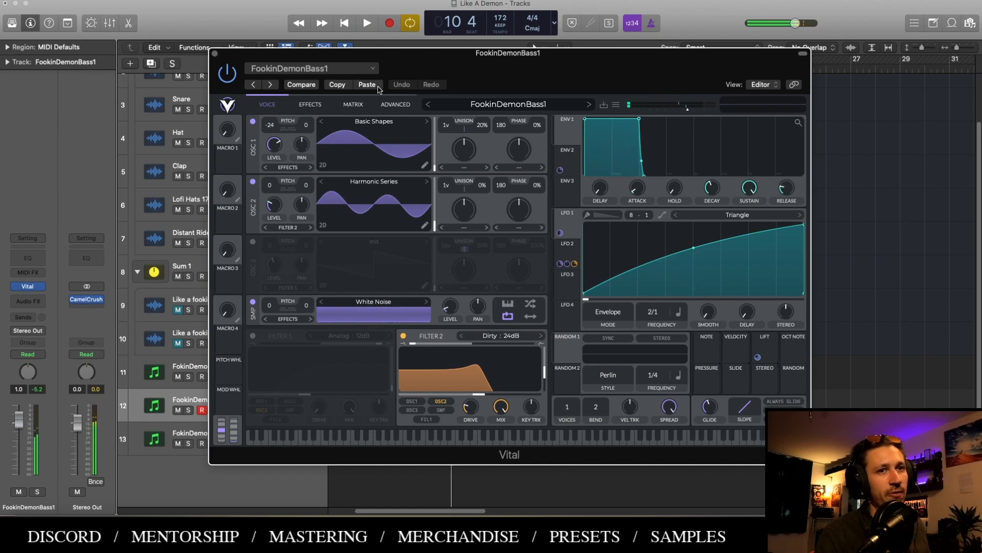
left_click(379, 88)
key("space")
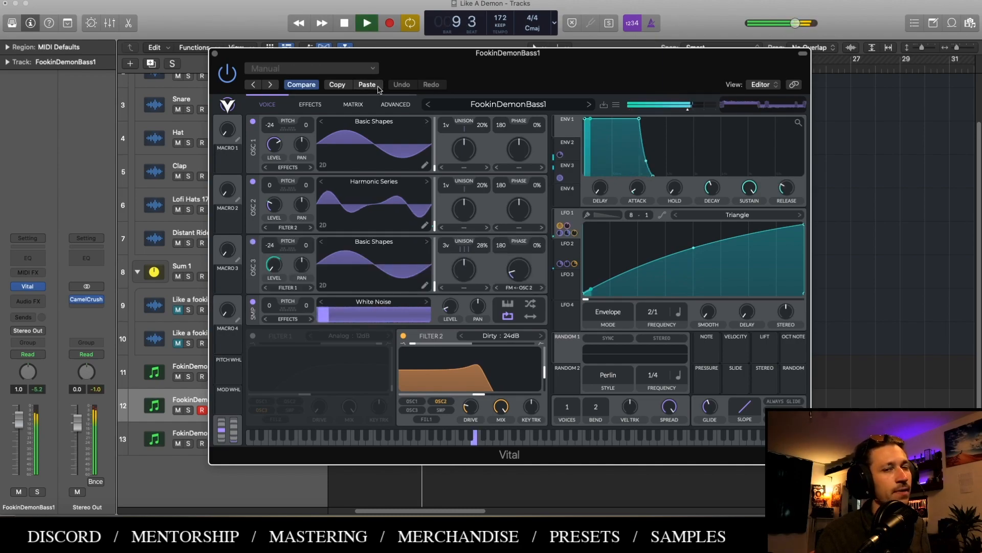
key("space")
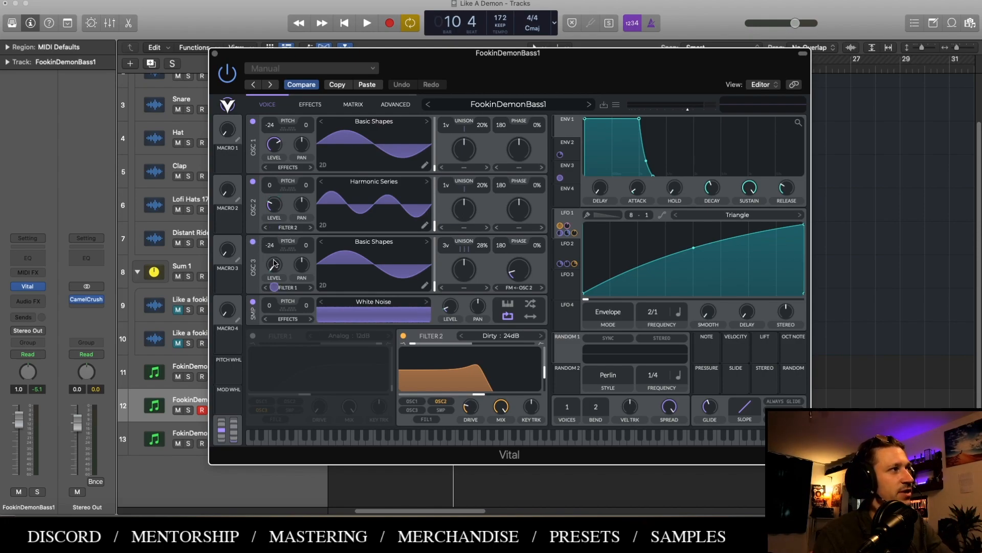
Test OSC 3 of FookinDemonBass1 at full level, return its level to 0, and display ENV 3
left_click_drag(276, 271, 285, 208)
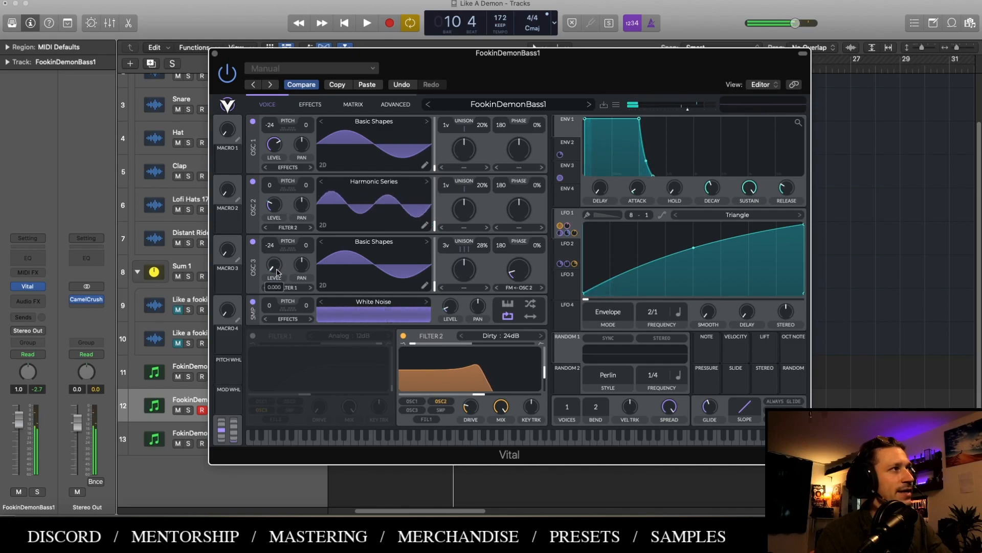
left_click(401, 85)
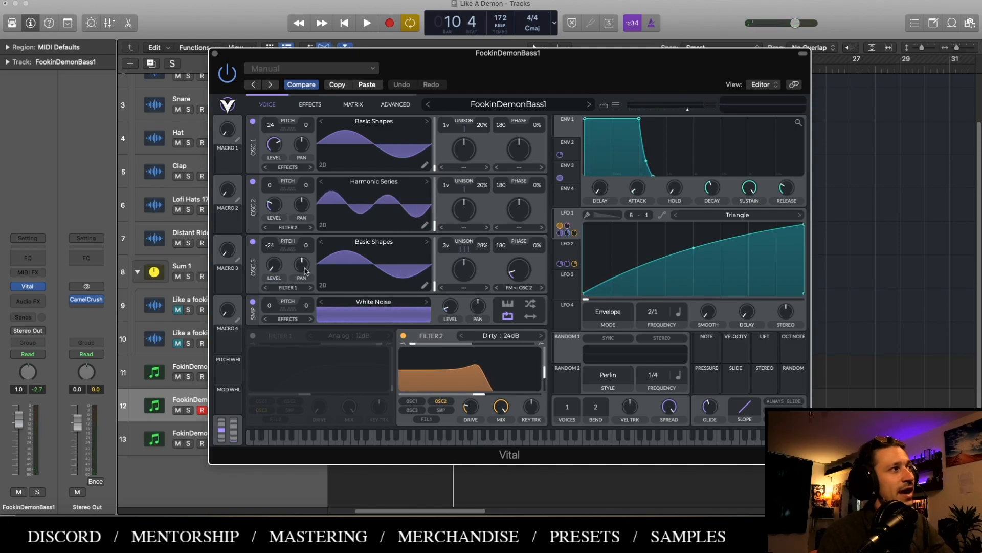
left_click_drag(274, 264, 281, 239)
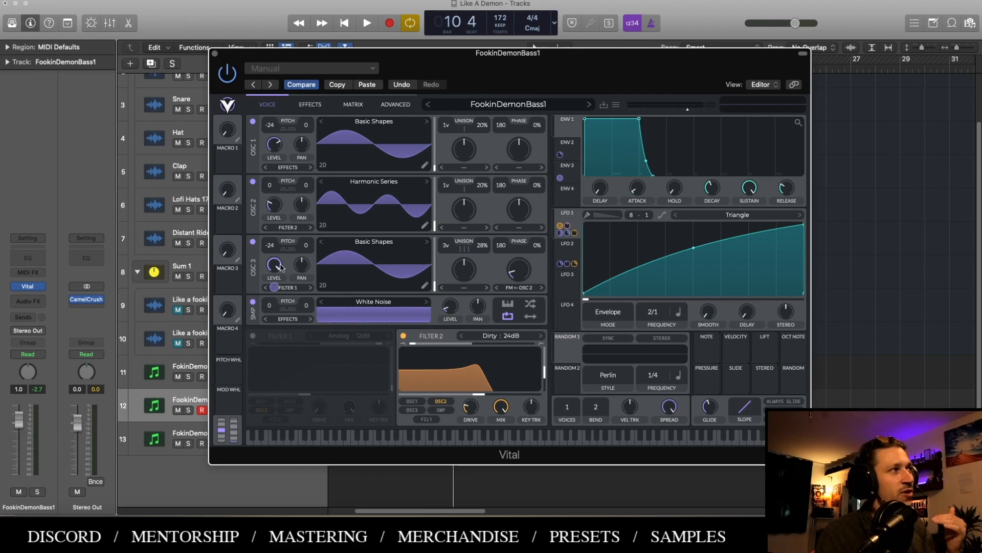
left_click_drag(280, 269, 270, 339)
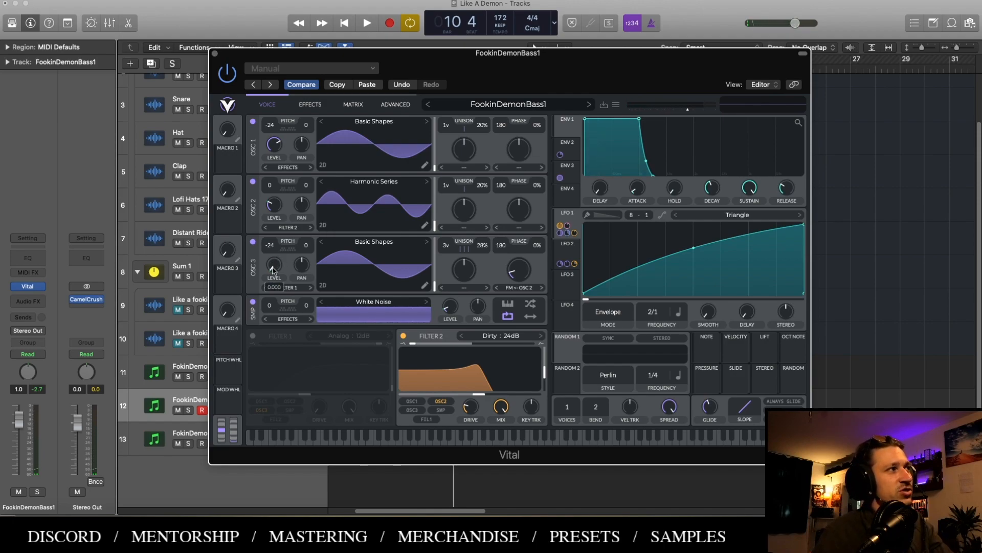
left_click(569, 169)
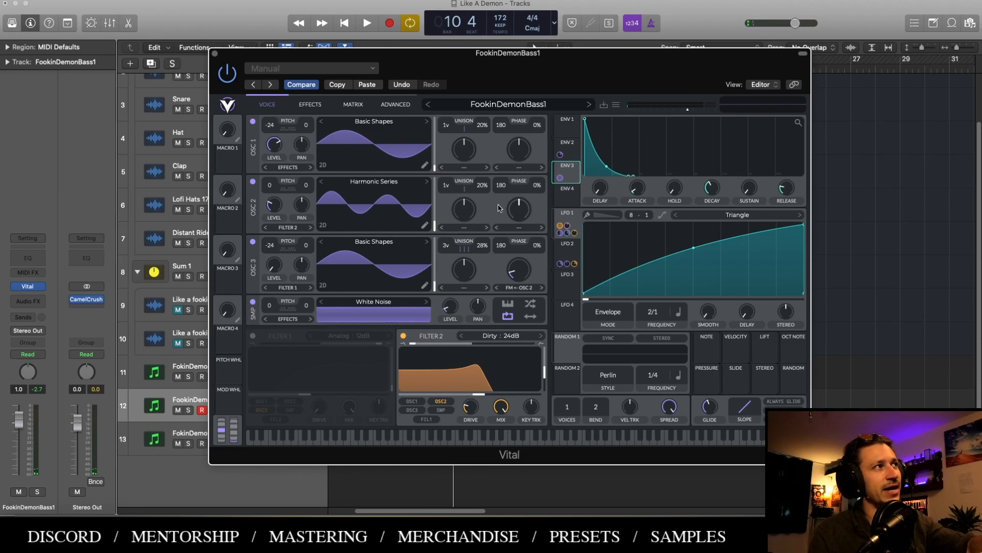
Review LFO 1 and the effects of FookinDemonBass1, compare the effects filter bypassed and active, and close Vital
left_click(572, 229)
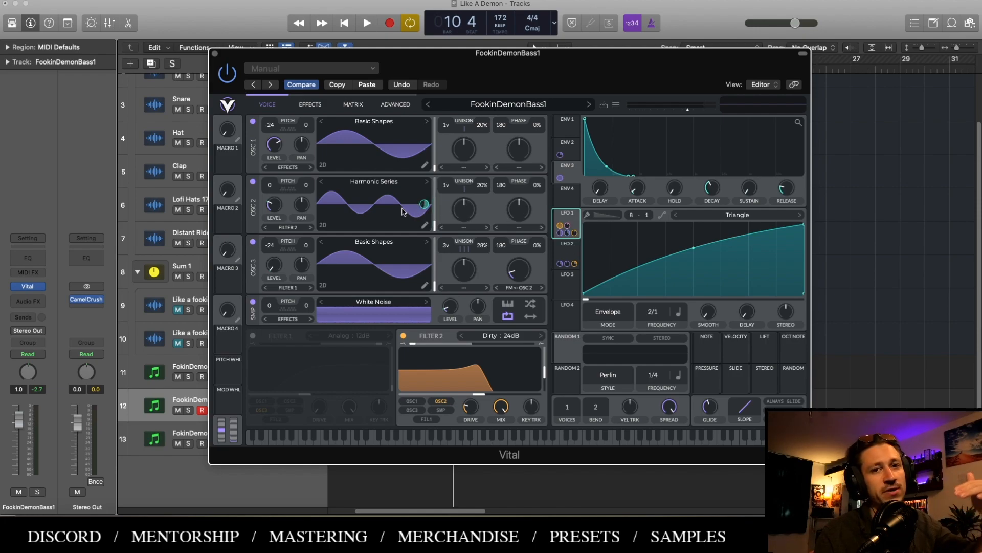
left_click(309, 104)
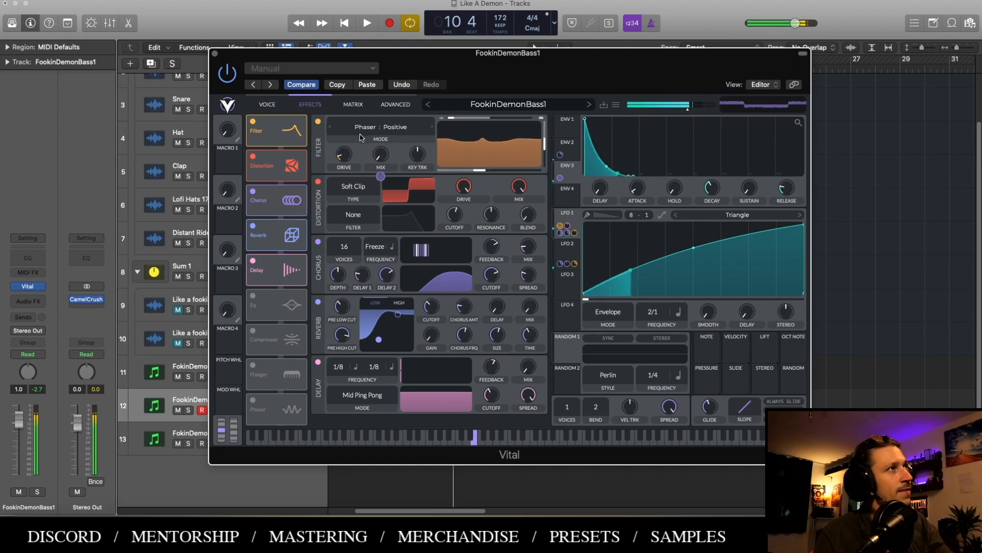
left_click(317, 121)
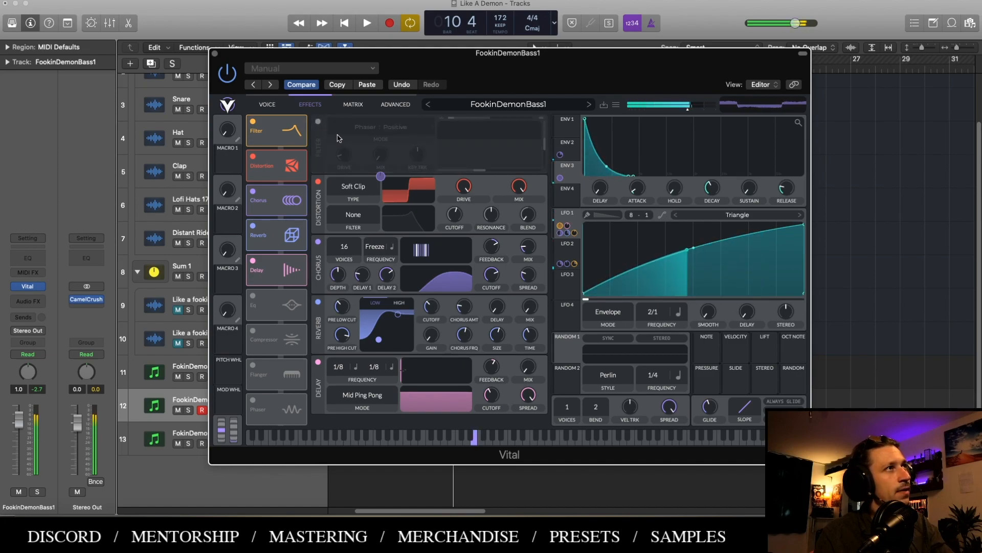
left_click(318, 121)
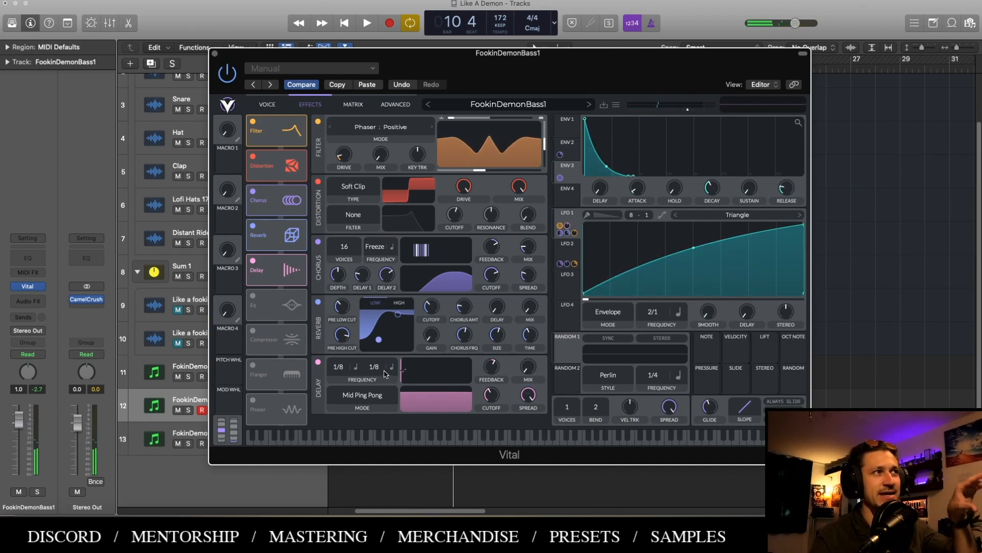
left_click(213, 54)
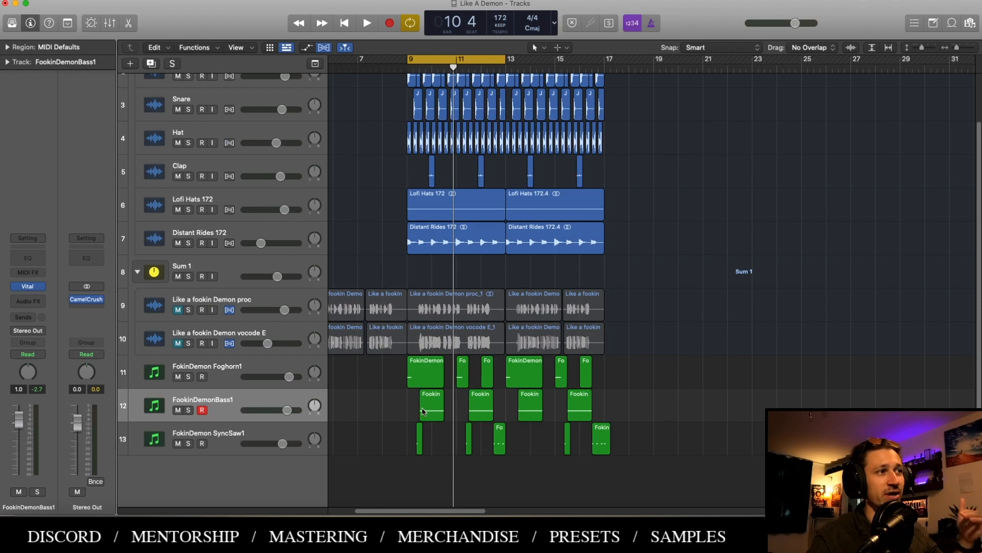
Bounce the four FookinDemonBass1 regions in place to a new track named FookinDemonBass1_bip, leaving the source regions
left_click_drag(390, 408, 586, 403)
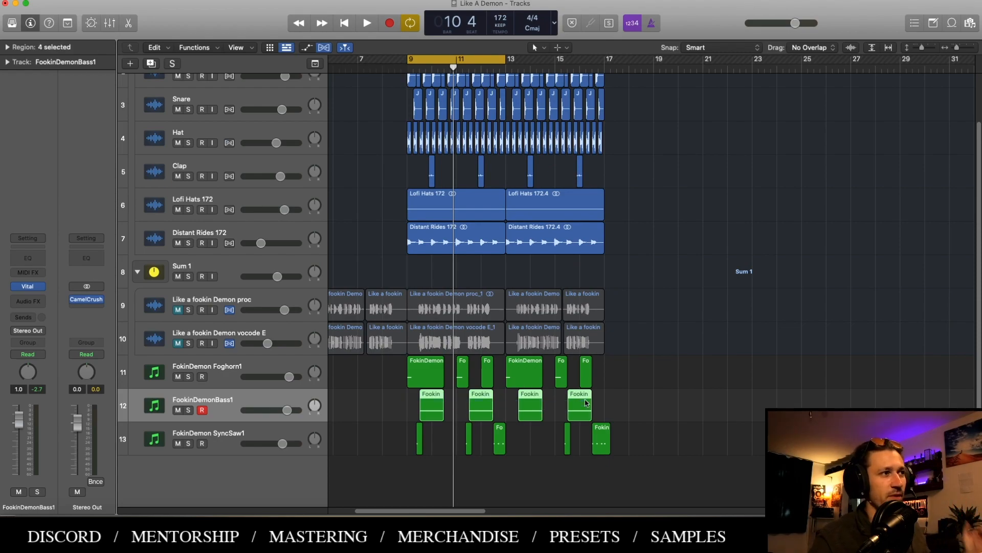
key("ctrl+b")
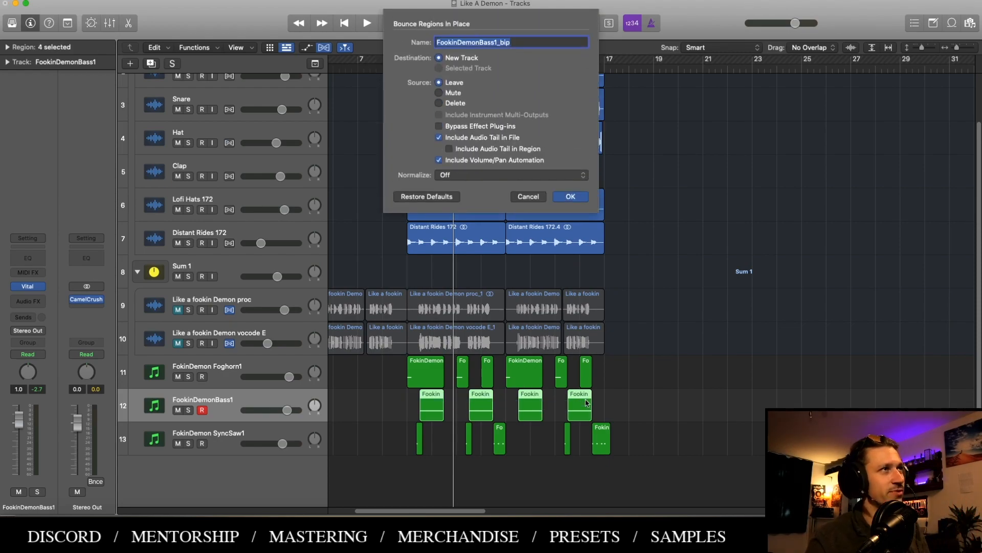
key("Return")
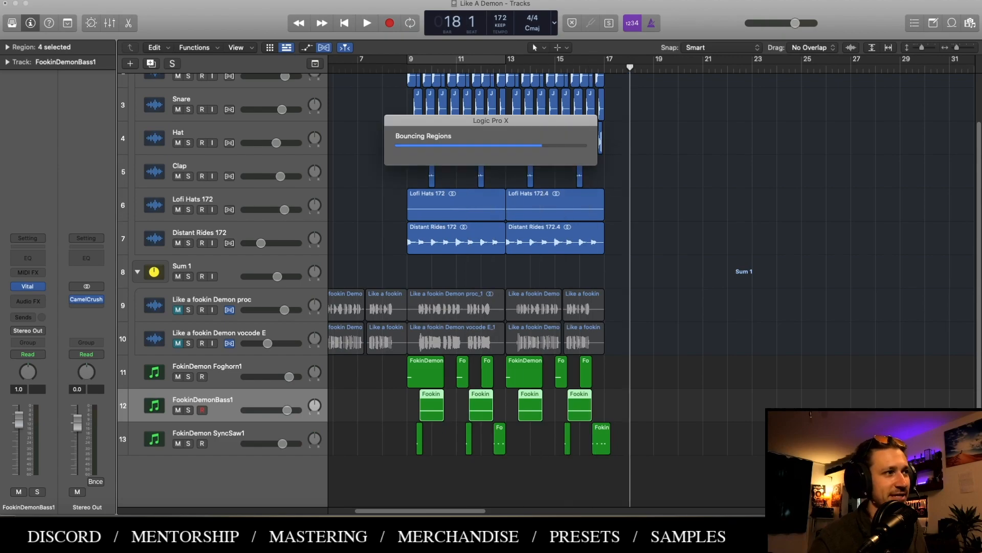
Cut the FookinDemonBass1_bip audio into four separate regions by removing the gaps after each bass note
scroll(466, 435, "down", 1)
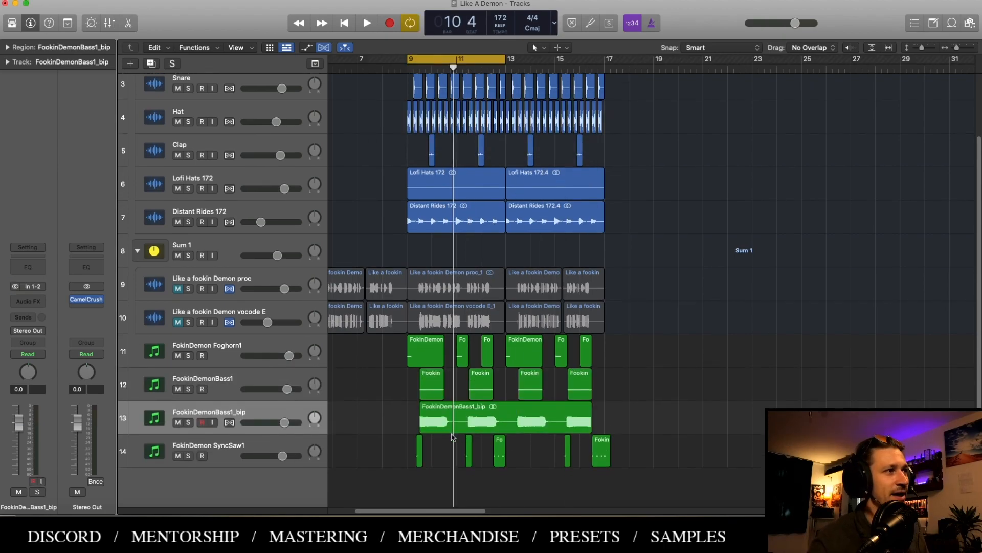
mouse_move(445, 423)
left_mouse_down()
mouse_move(557, 412)
mouse_move(428, 426)
left_mouse_up()
key("Delete")
key("Delete")
key("Delete")
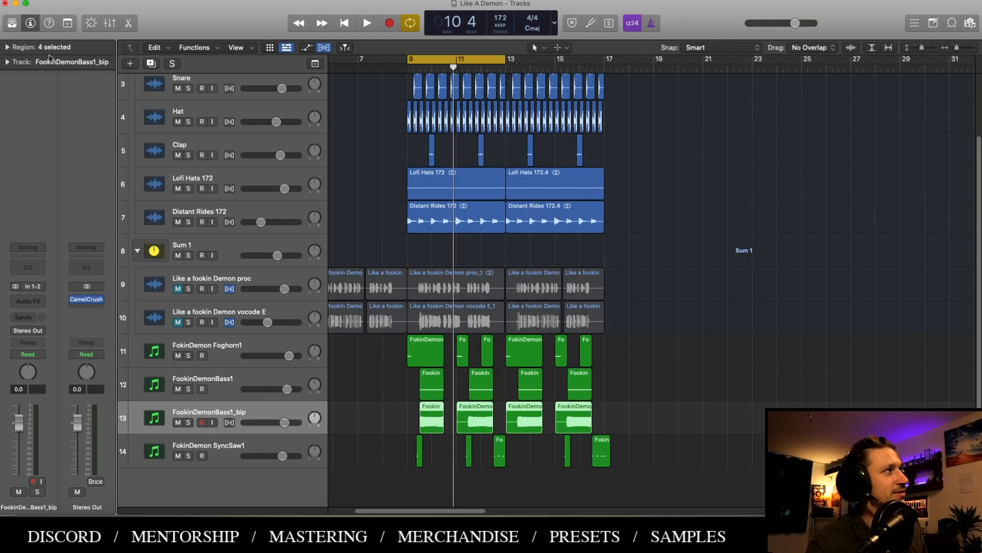
Apply a fade-out of 26 to the four bounced regions, mute the original FookinDemonBass1 track, and audition the loop
left_click(7, 47)
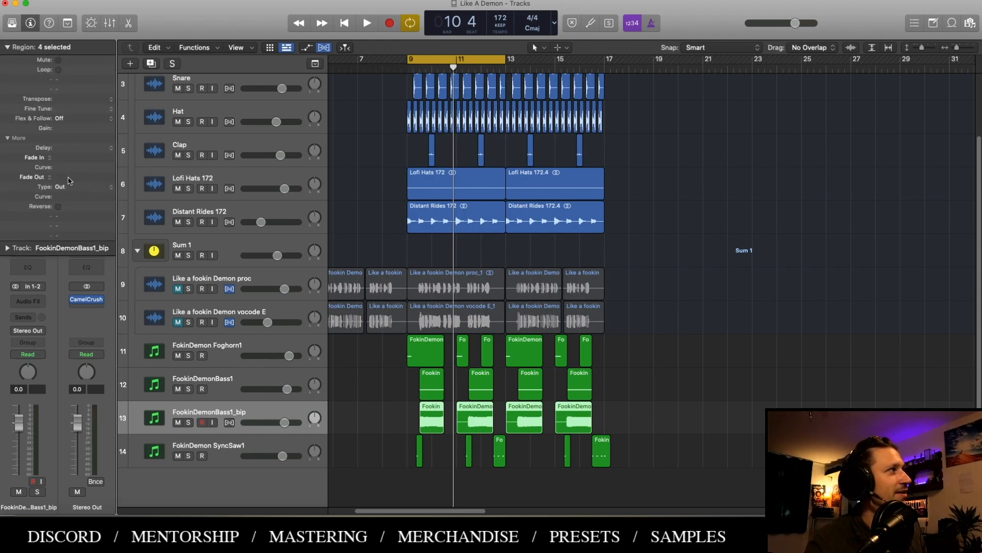
left_click(178, 390)
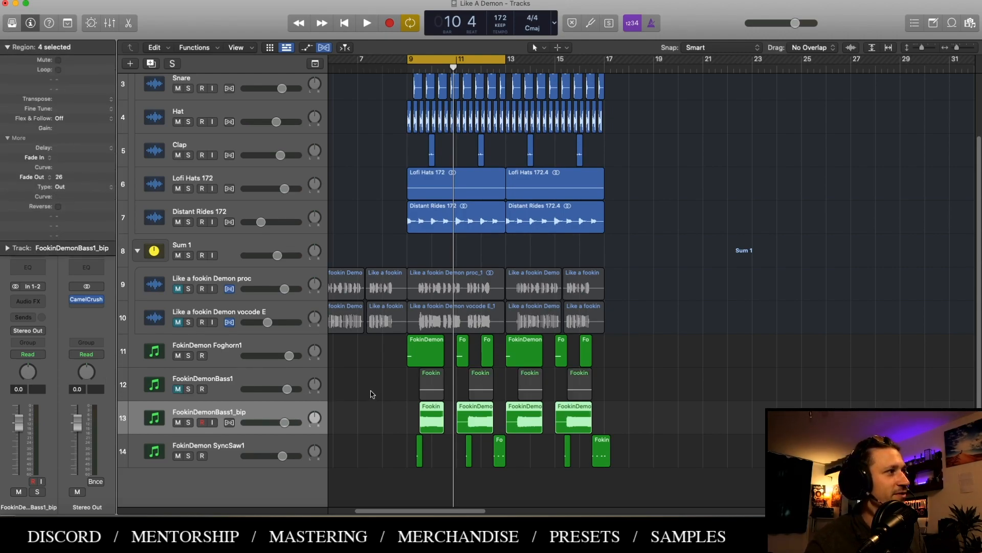
left_click(380, 380)
key("space")
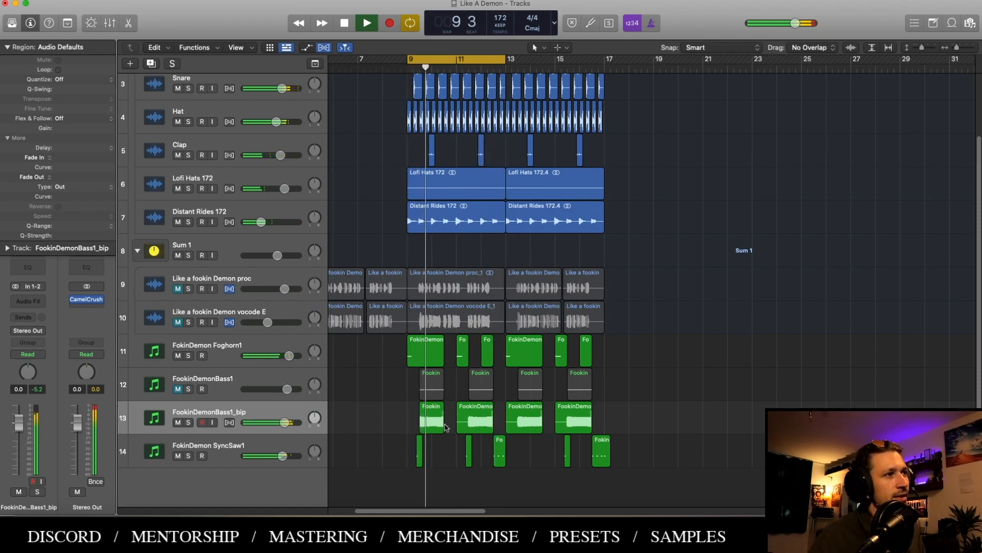
key("space")
Extend the end of the first FookinDemonBass1_bip region to bar 11 and audition it past bar 13 with cycling off
left_click_drag(443, 426, 453, 426)
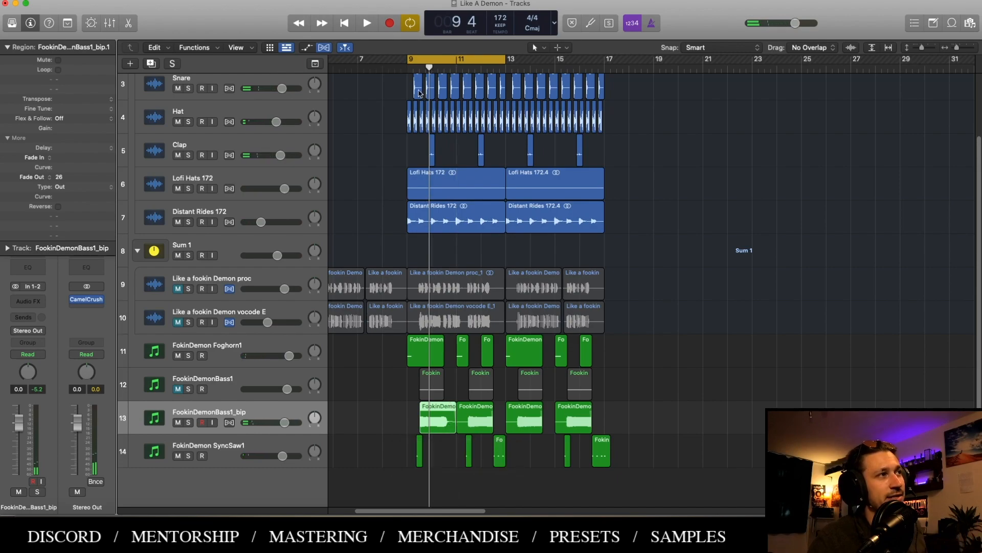
key("space")
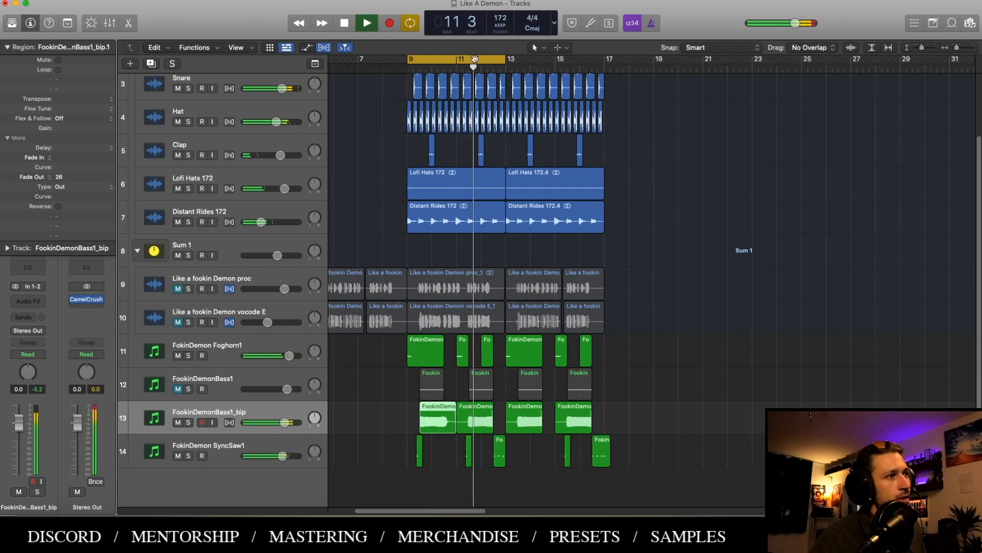
key("c")
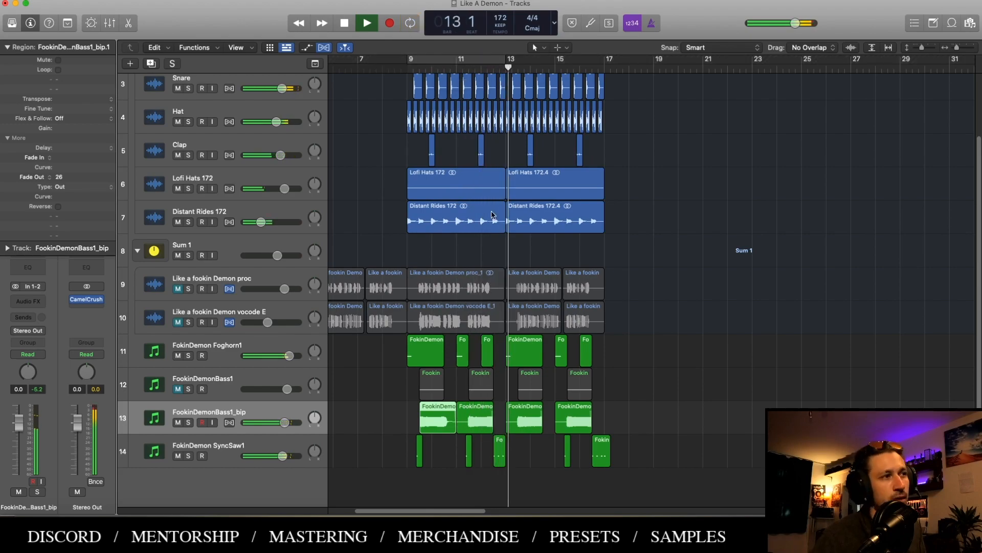
key("space")
Extend the end of the third FookinDemonBass1_bip region to bar 15, where the fourth region starts
left_click(500, 456)
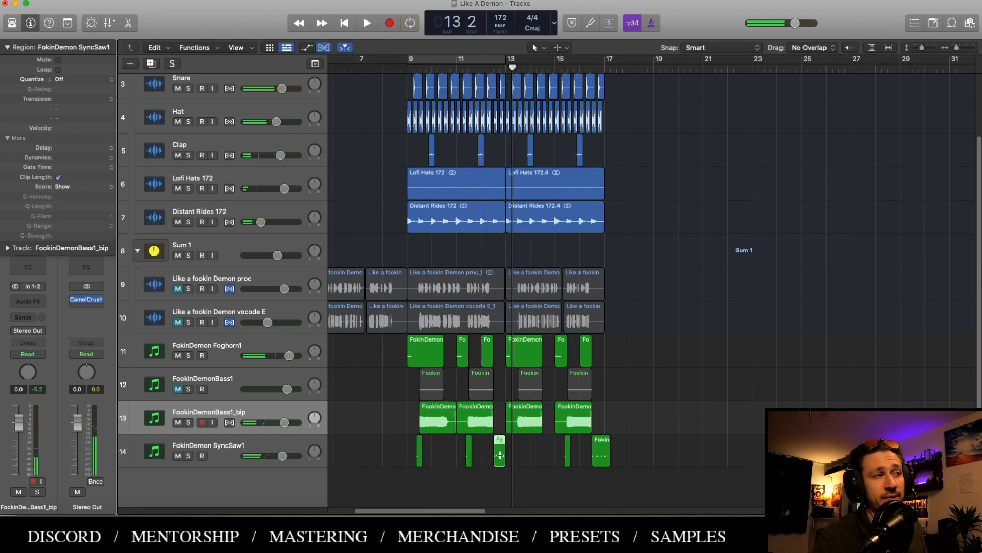
scroll(499, 456, "up", 3)
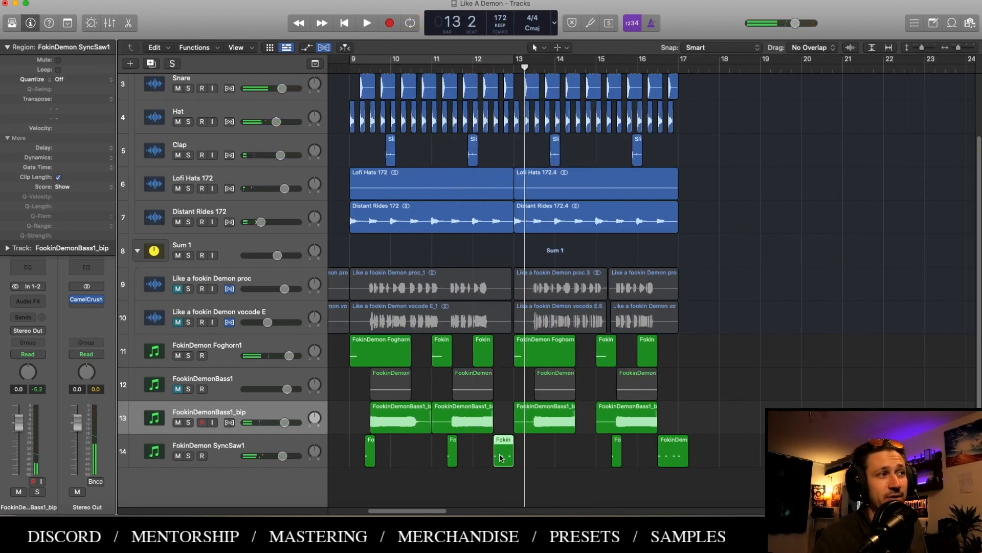
left_click(501, 419)
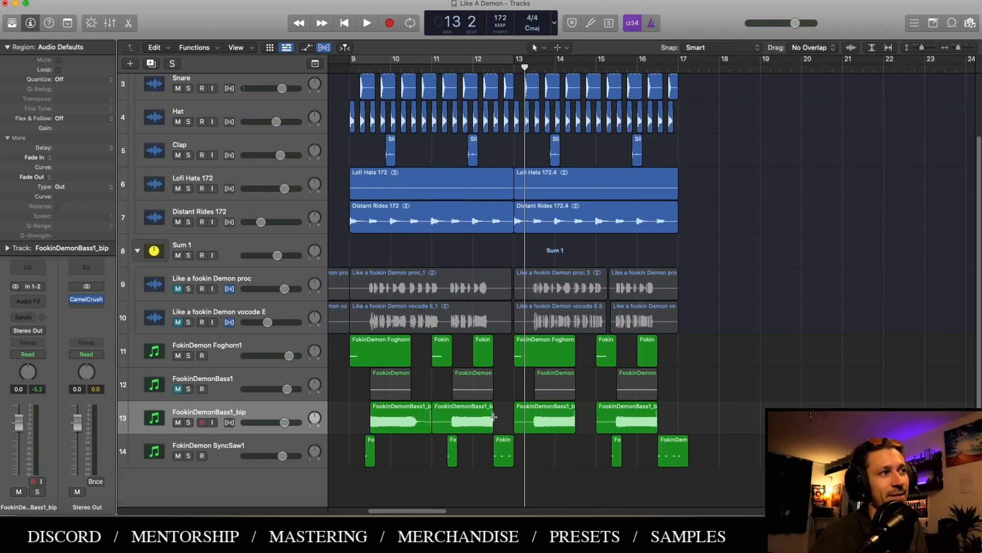
left_click_drag(493, 417, 513, 430)
left_click(512, 397)
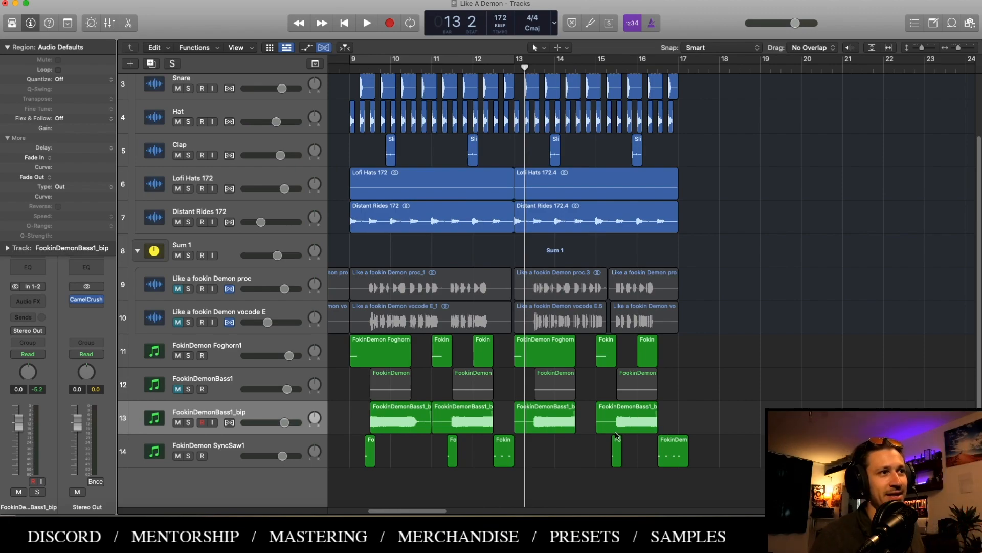
left_click_drag(571, 430, 587, 429)
left_click(590, 392)
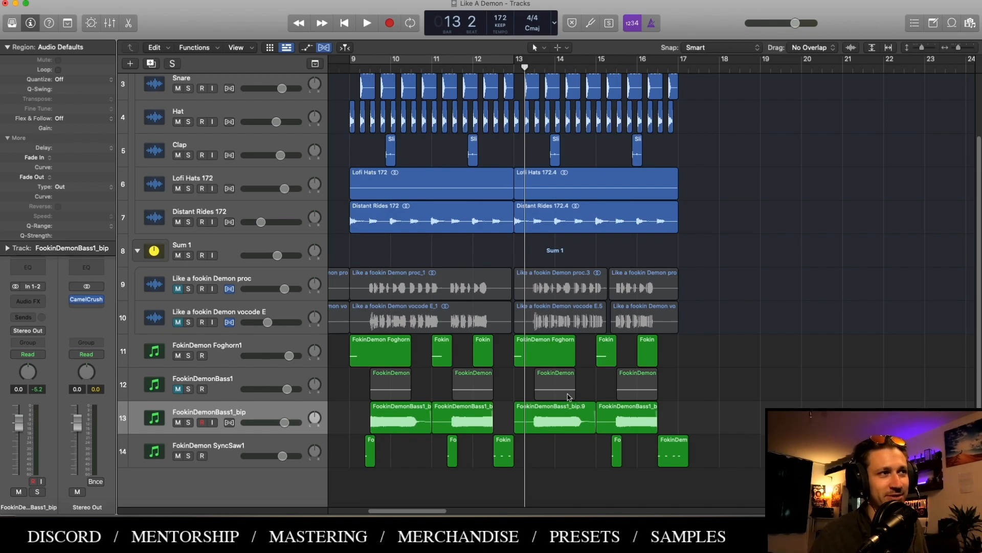
Set the cycle range to bars 9 through 17 and play the whole section
key("space")
left_click_drag(355, 60, 681, 60)
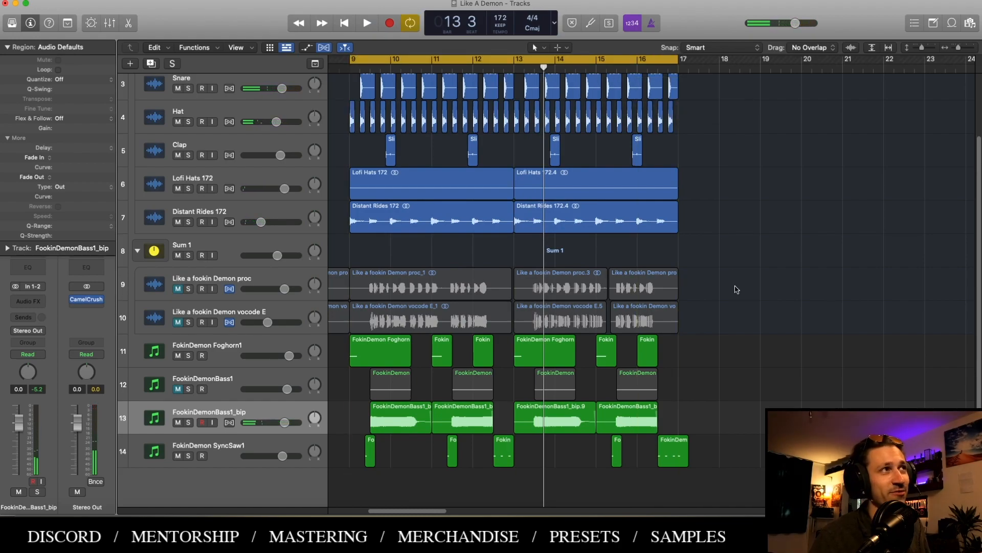
key("space")
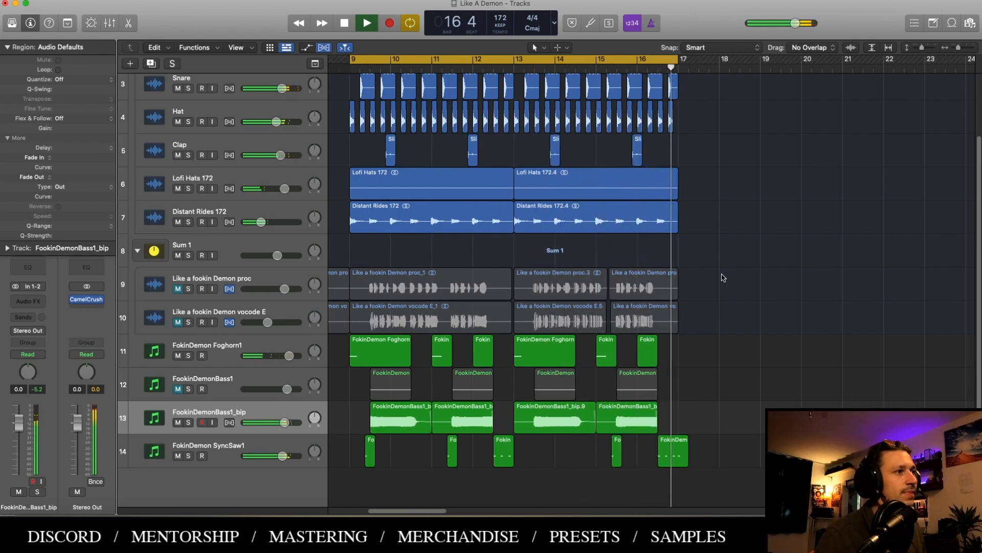
key("space")
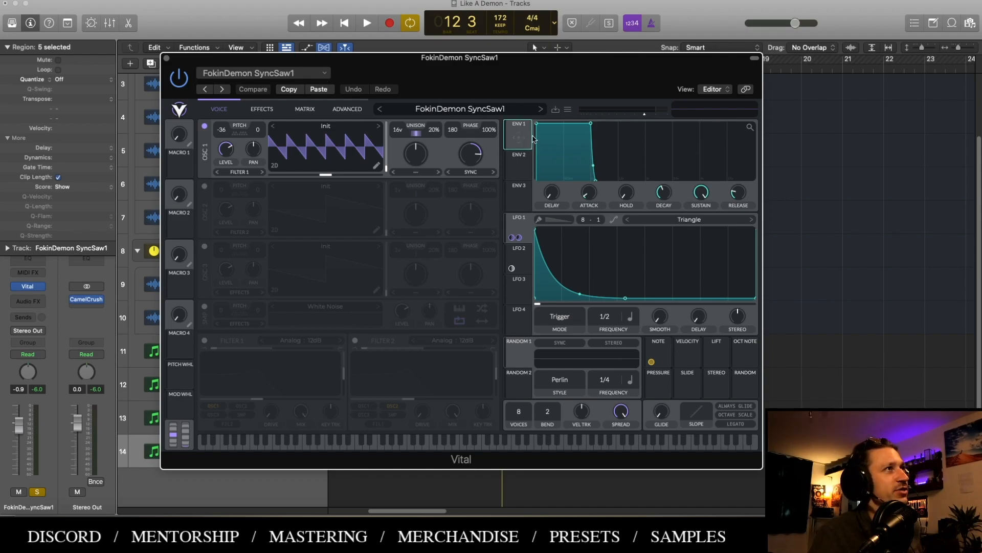
Play the soloed FokinDemon SyncSaw1 and lengthen the attack of ENV 1 in its Vital patch
left_click_drag(515, 62, 510, 64)
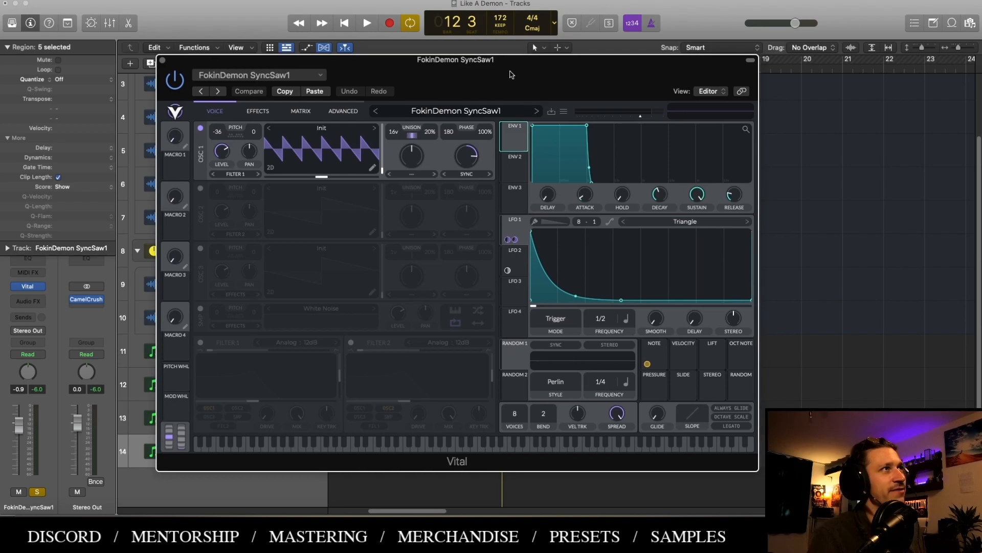
key("space")
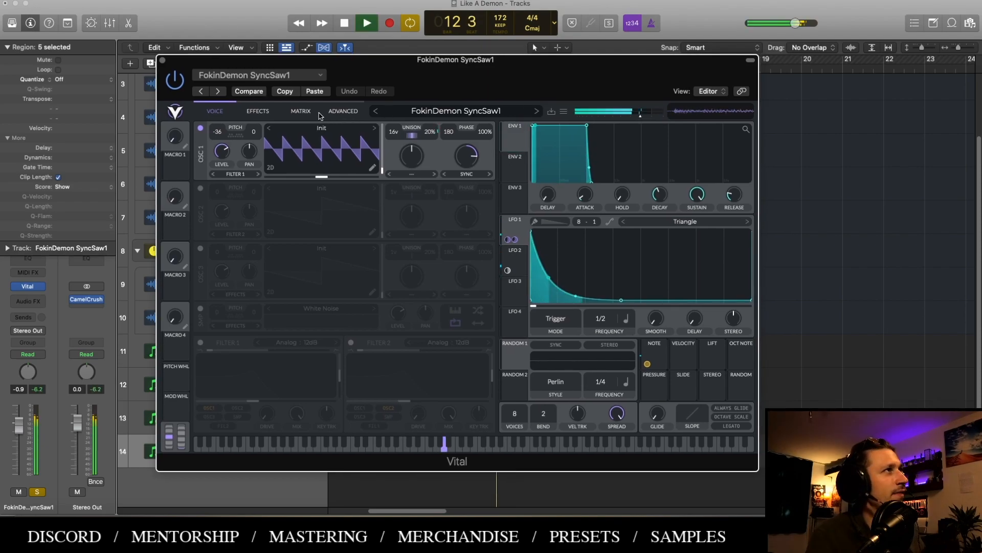
left_click_drag(585, 195, 585, 182)
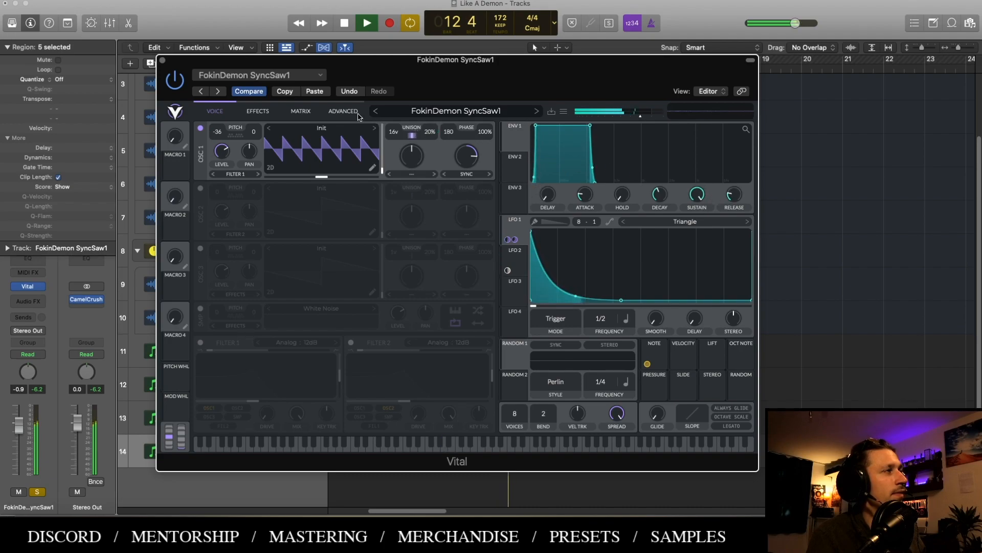
left_click_drag(697, 195, 726, 192)
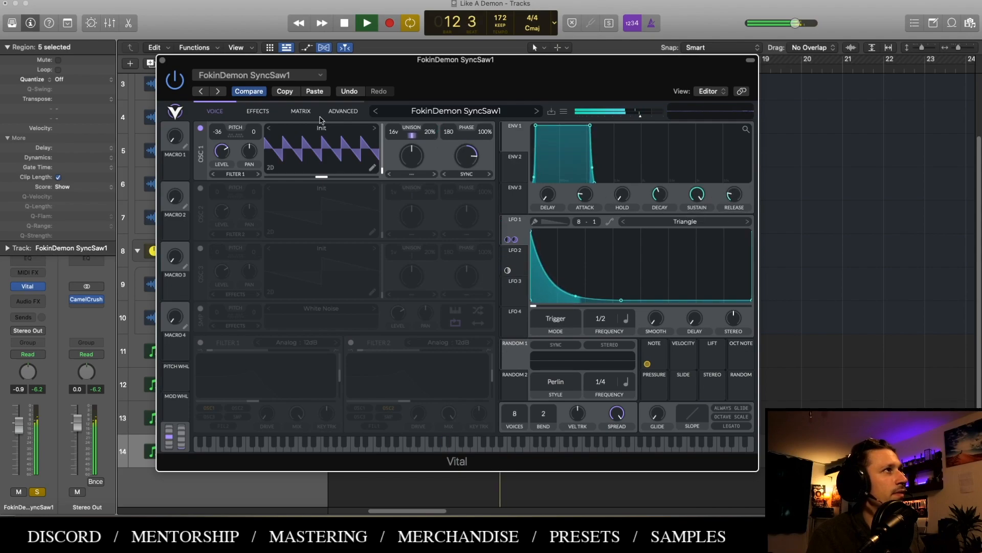
Enable the Filter effect at the start of SyncSaw1's effects chain in Phaser : Negative mode and audition it
left_click(343, 111)
left_click(258, 110)
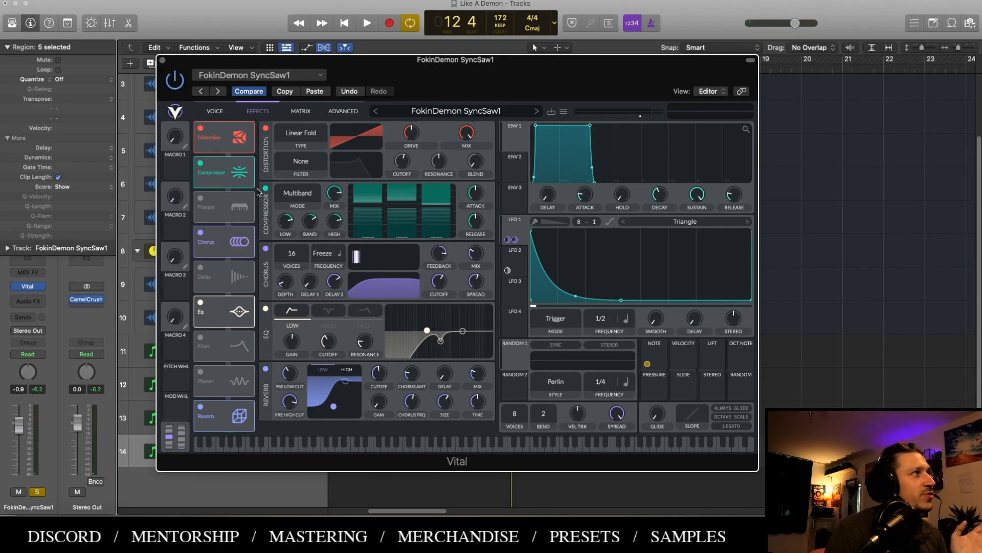
left_click(201, 337)
left_click_drag(219, 343, 266, 79)
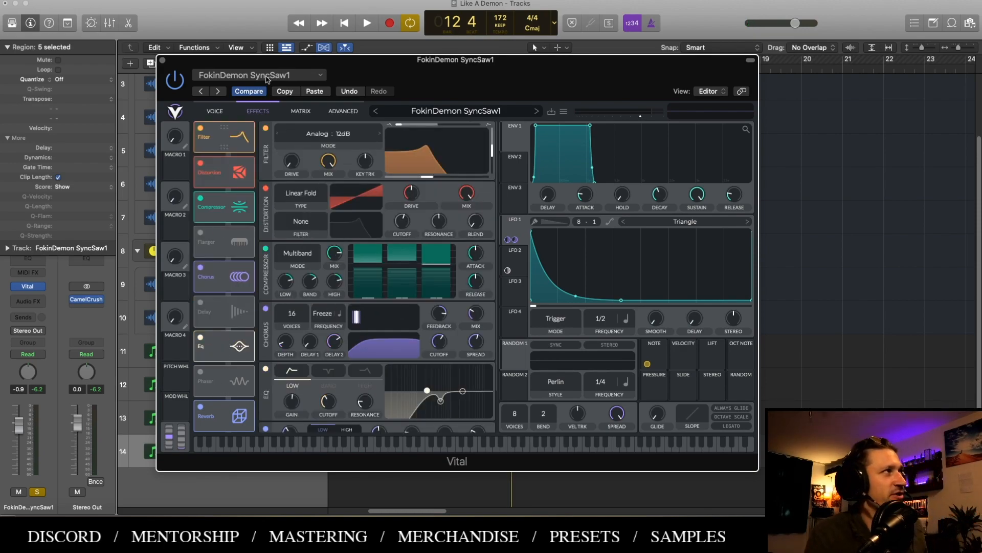
left_click(278, 134)
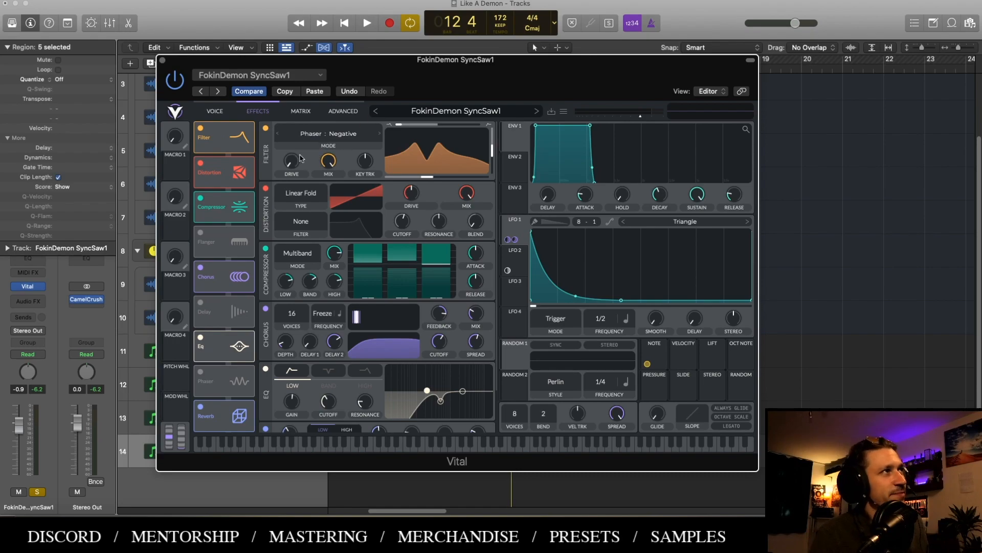
key("space")
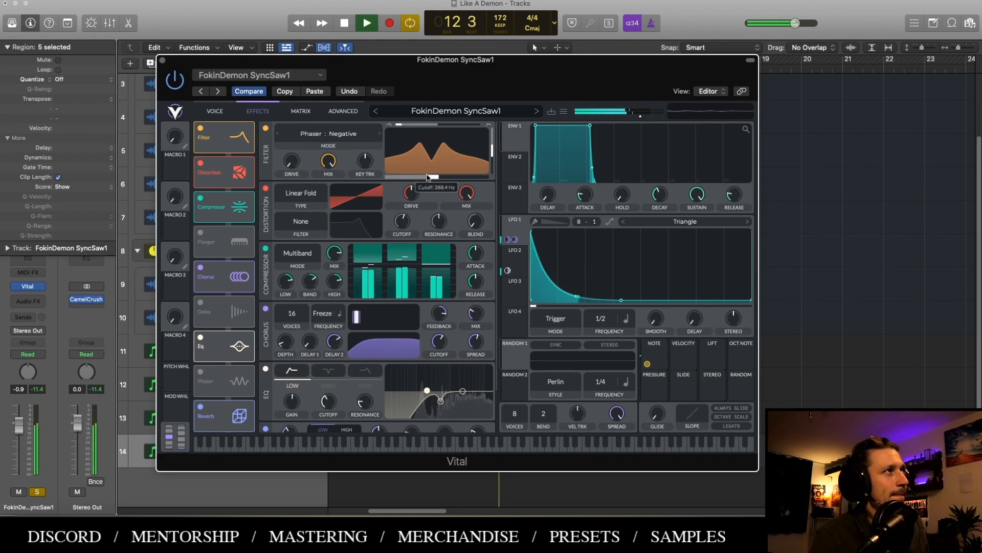
key("space")
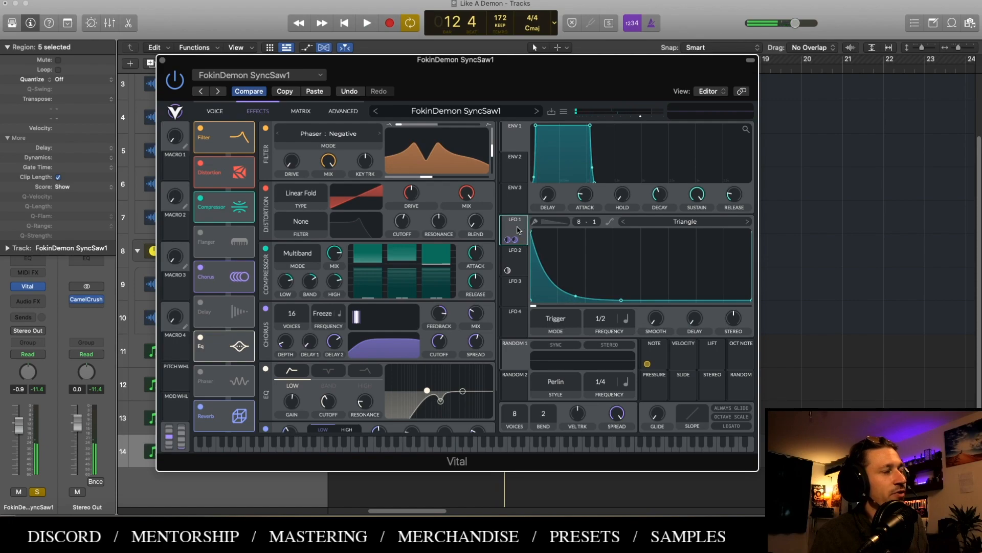
Modulate the Phaser : Negative effect's cutoff with LFO 3, set to Sync mode with the Nervous Groove shape, and audition it
left_click(515, 283)
left_click_drag(514, 294, 436, 166)
key("space")
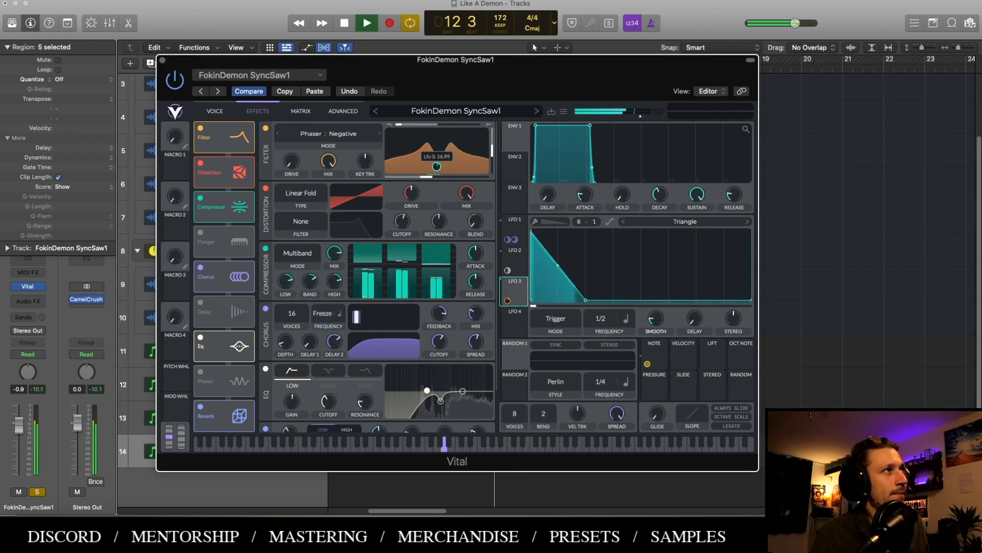
key("space")
left_click(558, 318)
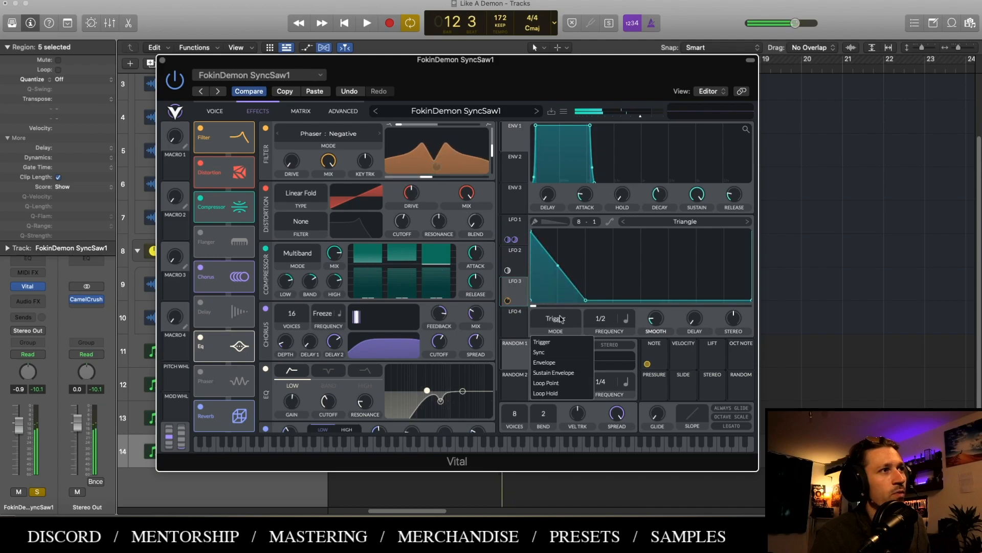
left_click(558, 354)
key("space")
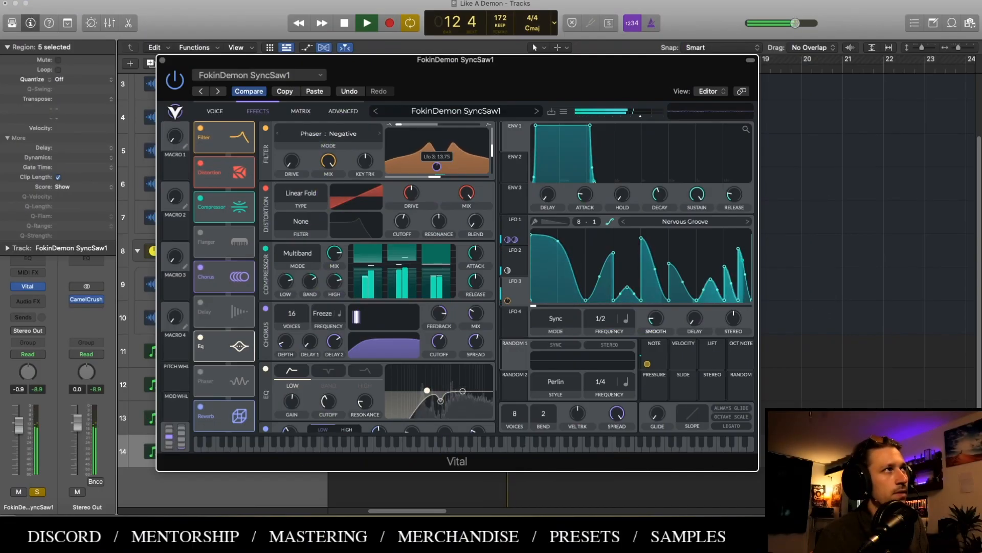
key("space")
Enable Filter 1 for the oscillators in Phaser : Negative mode, modulate its cutoff with LFO 3, and adjust the cutoff during playback
left_click(215, 110)
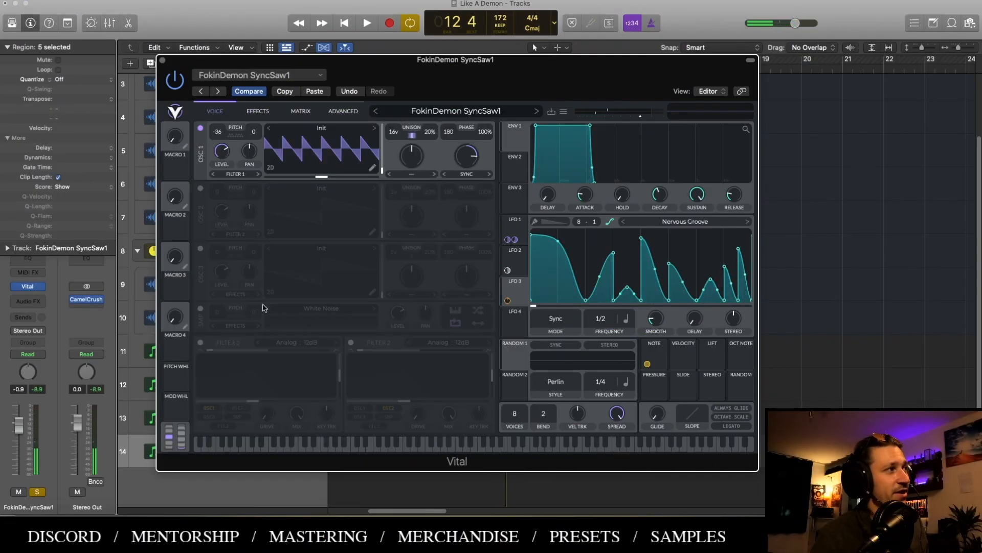
left_click(200, 343)
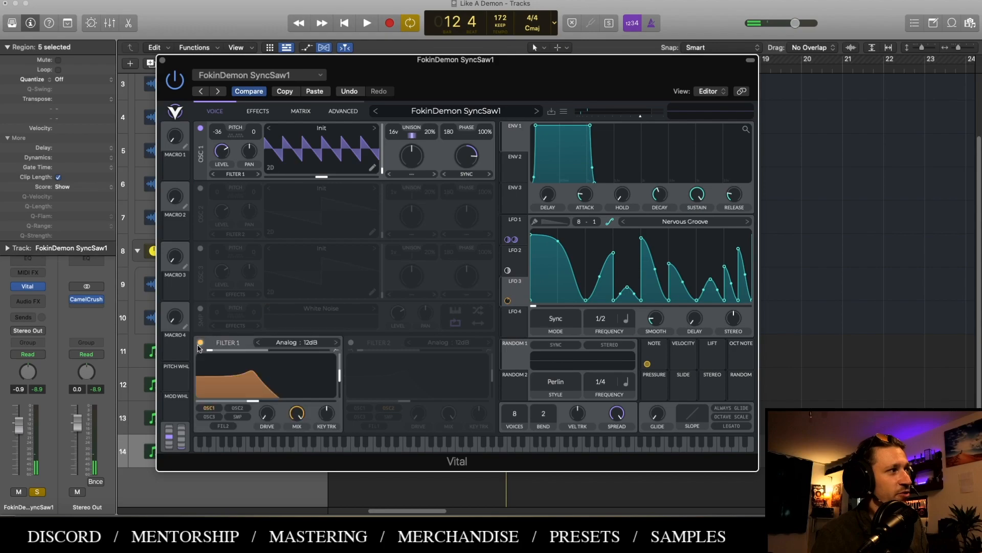
left_click(257, 343)
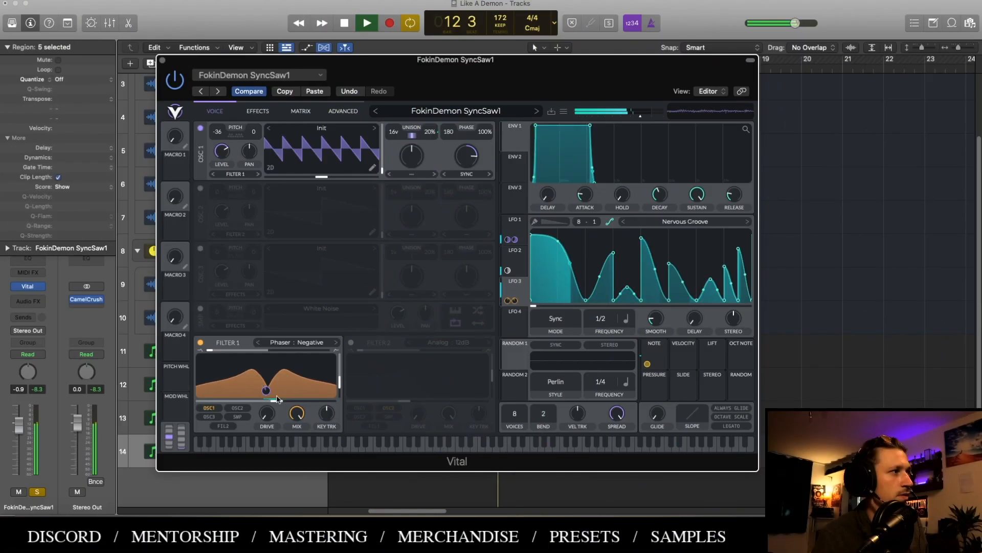
left_click_drag(268, 401, 281, 402)
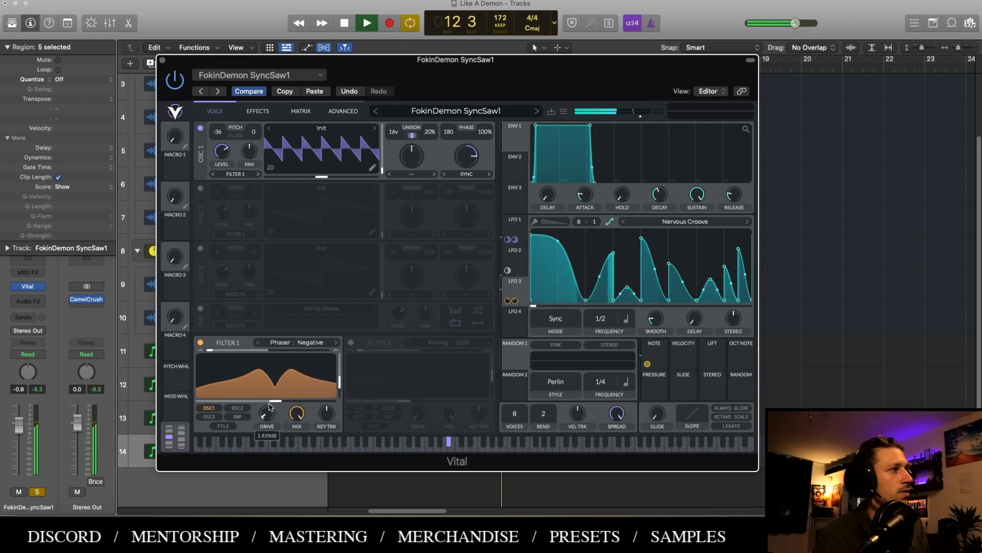
key("space")
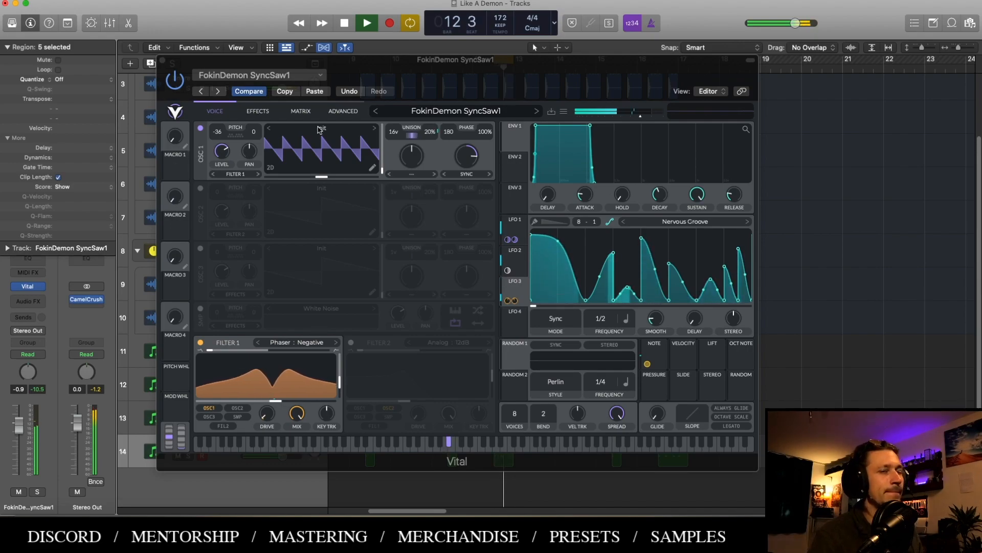
Set OSC 1's spectral morph to Smear and adjust its amount to about 47.5% while the loop plays
key("space")
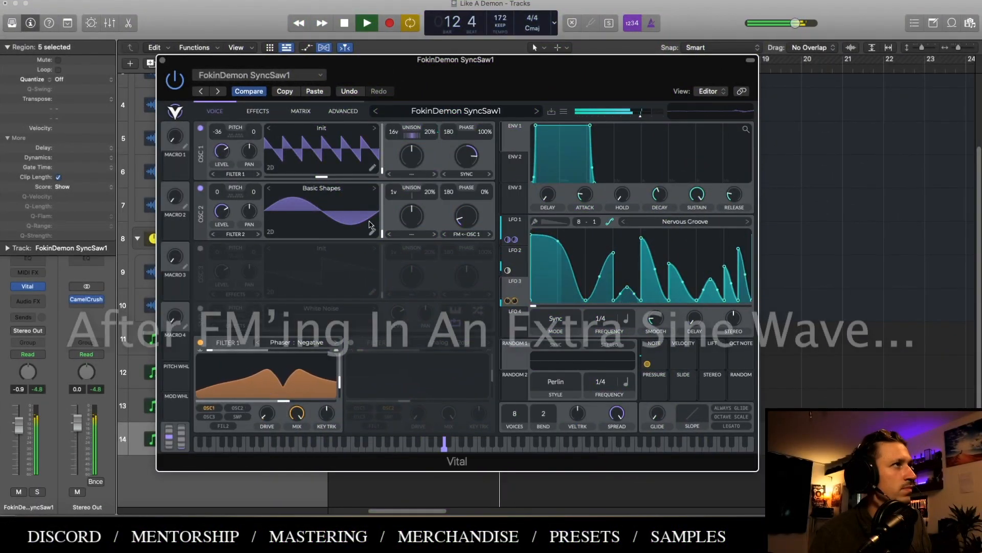
left_click(411, 174)
left_click(428, 243)
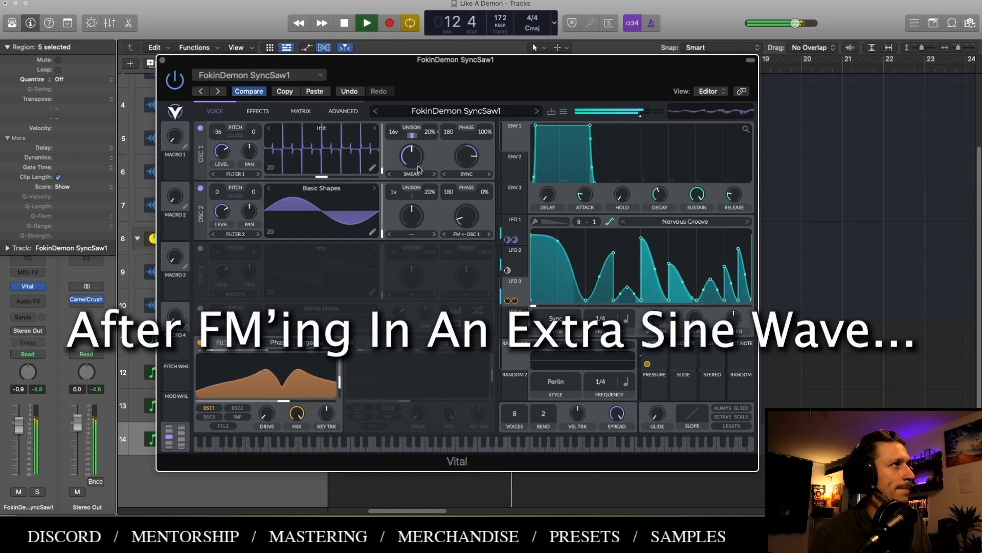
left_click_drag(415, 176, 417, 156)
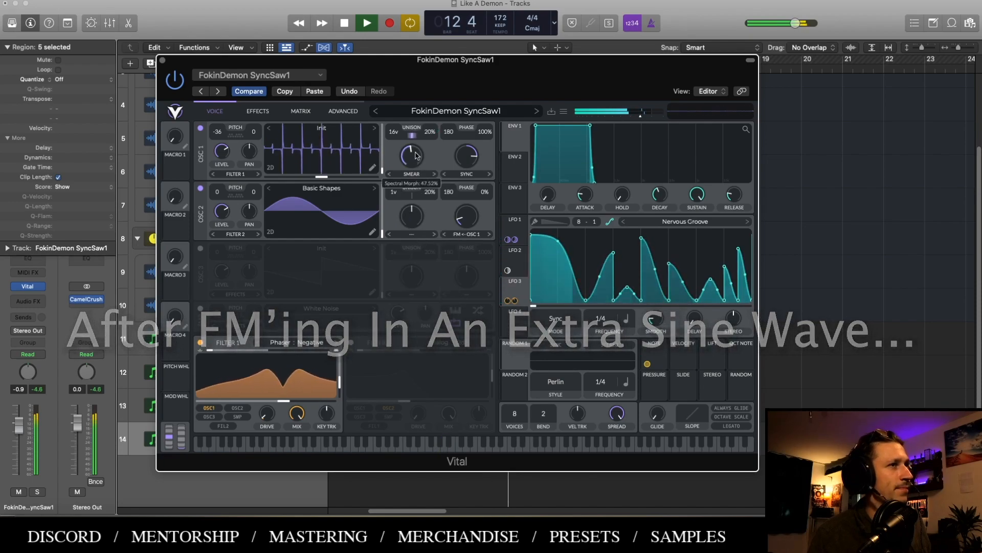
key("space")
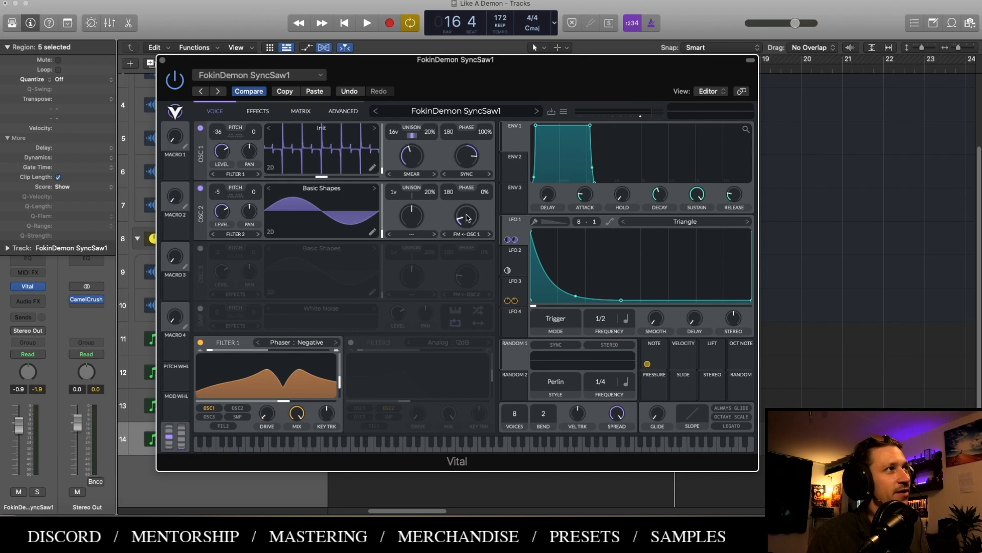
Audition the SyncSaw1 patch, close Vital, and set the cycle range to bars 9 through 17
key("space")
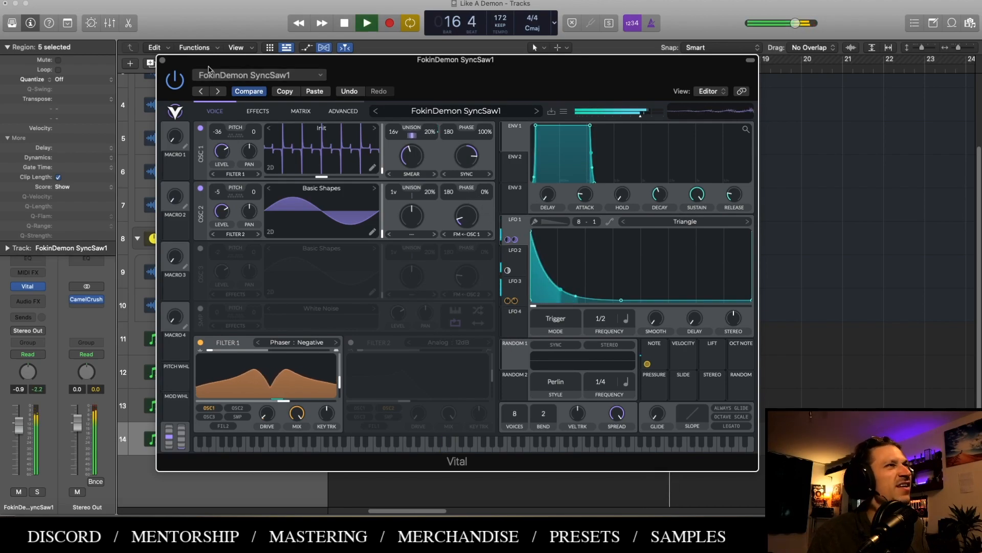
key("space")
left_click(162, 61)
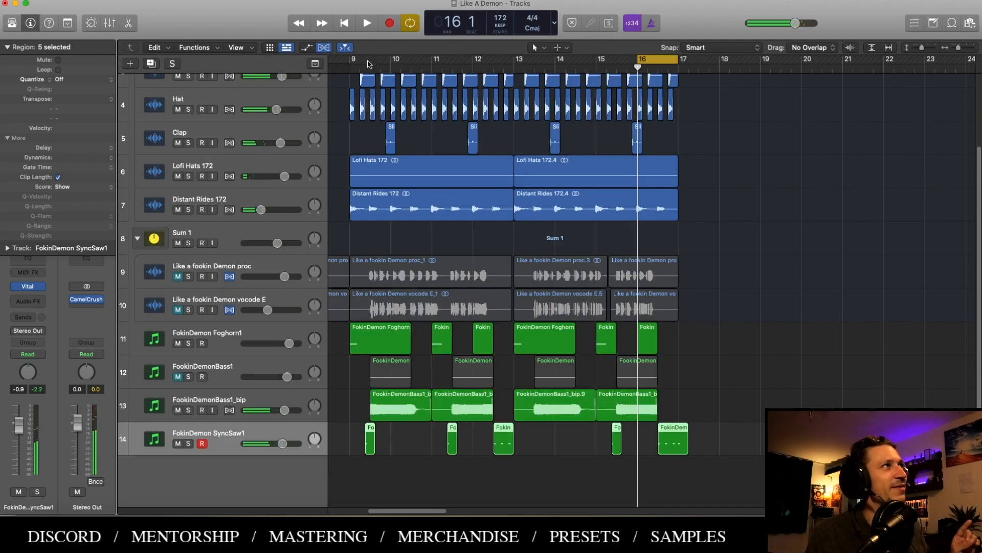
left_click_drag(357, 60, 680, 59)
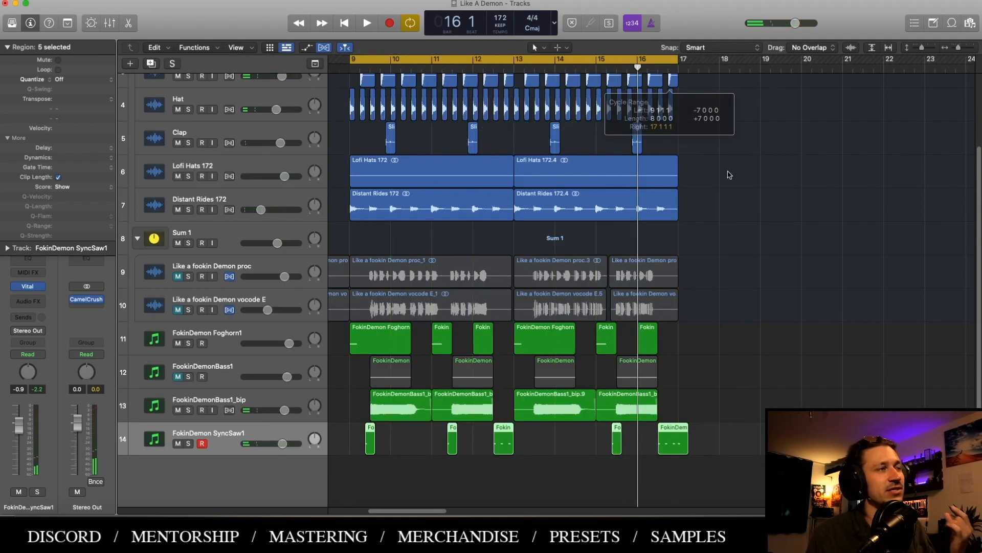
left_click(790, 337)
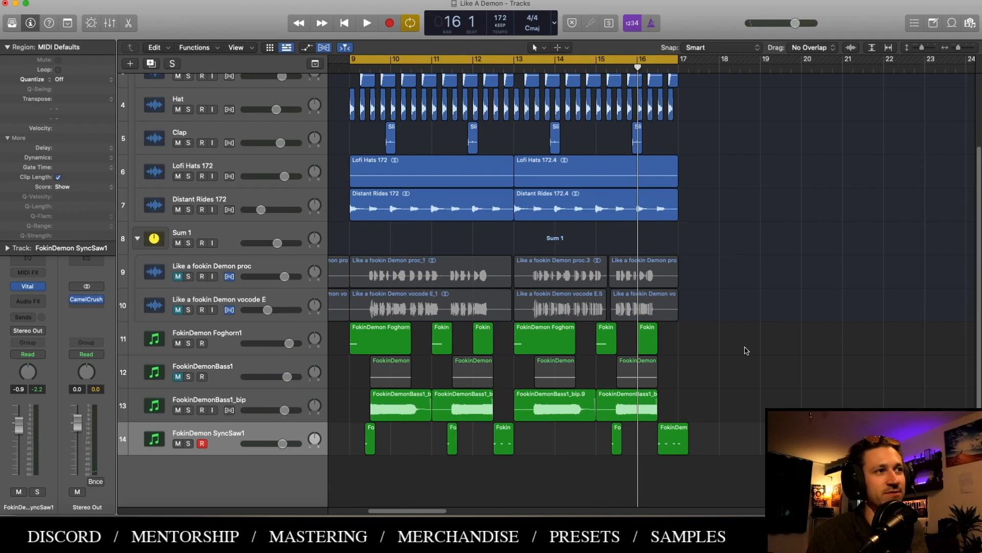
Insert a ChromaVerb reverb after Vital on the FokinDemon SyncSaw1 track
left_click(215, 436)
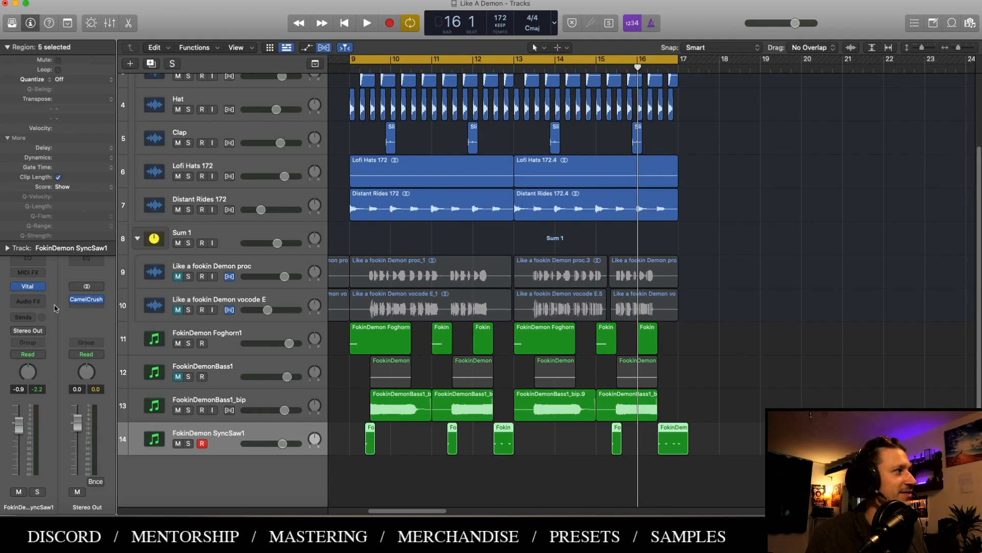
left_click(29, 300)
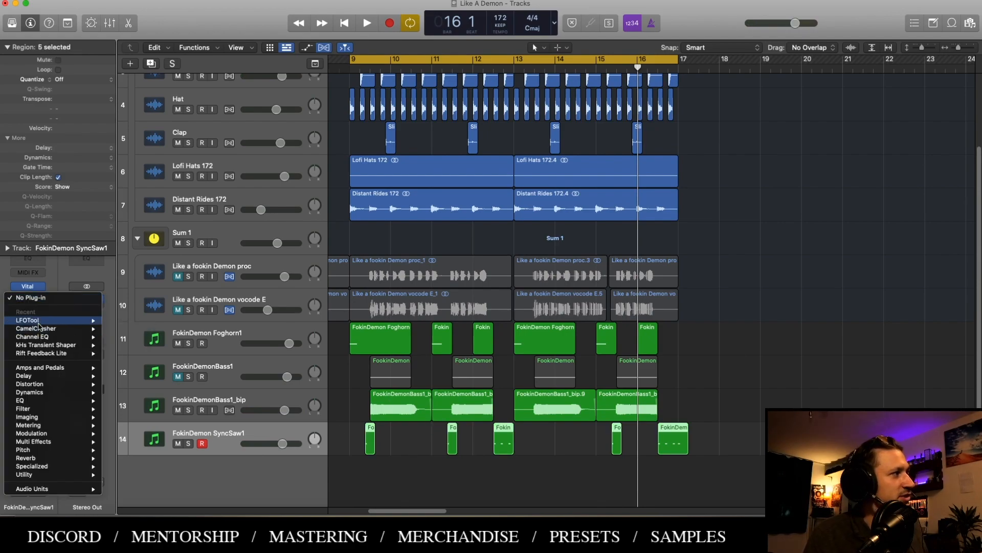
mouse_move(76, 459)
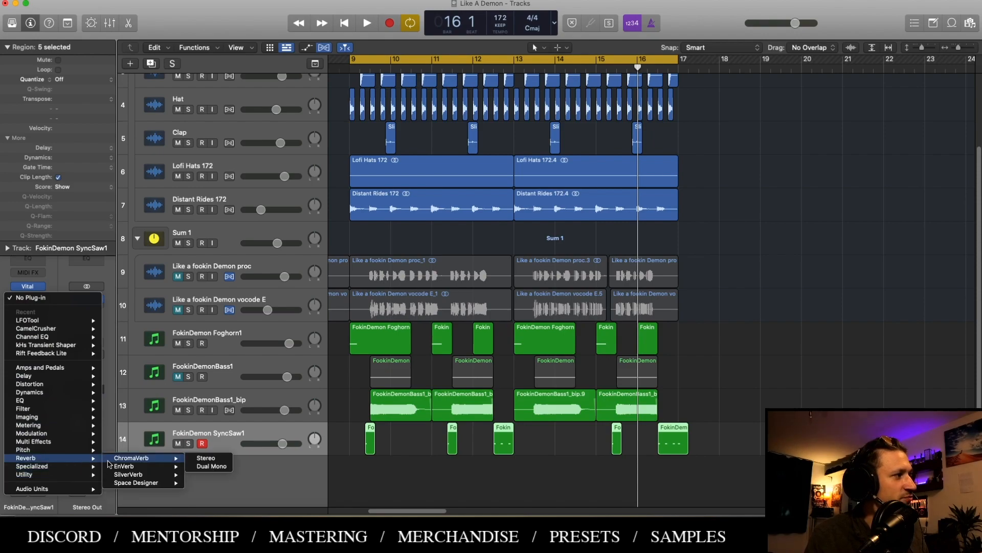
left_click(139, 457)
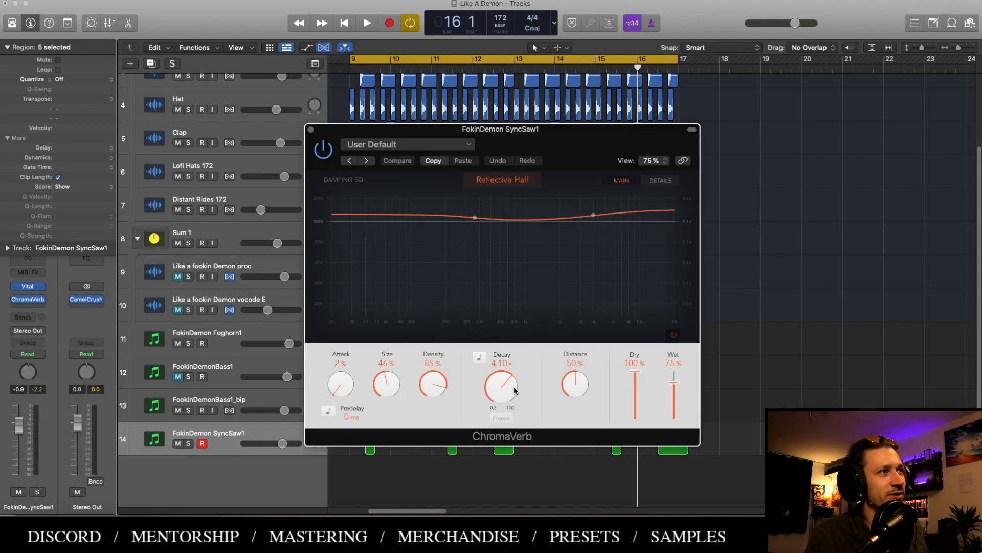
Roll off the lows and dip the highs in ChromaVerb's damping EQ, with decay 2.40 s and wet 18%, and audition
left_click_drag(475, 217, 474, 267)
left_click_drag(594, 215, 597, 226)
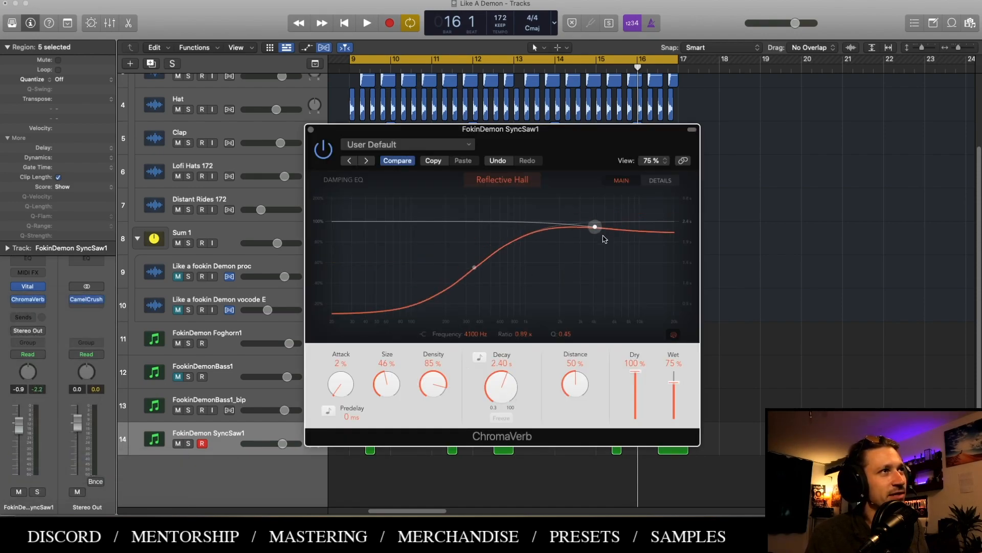
key("space")
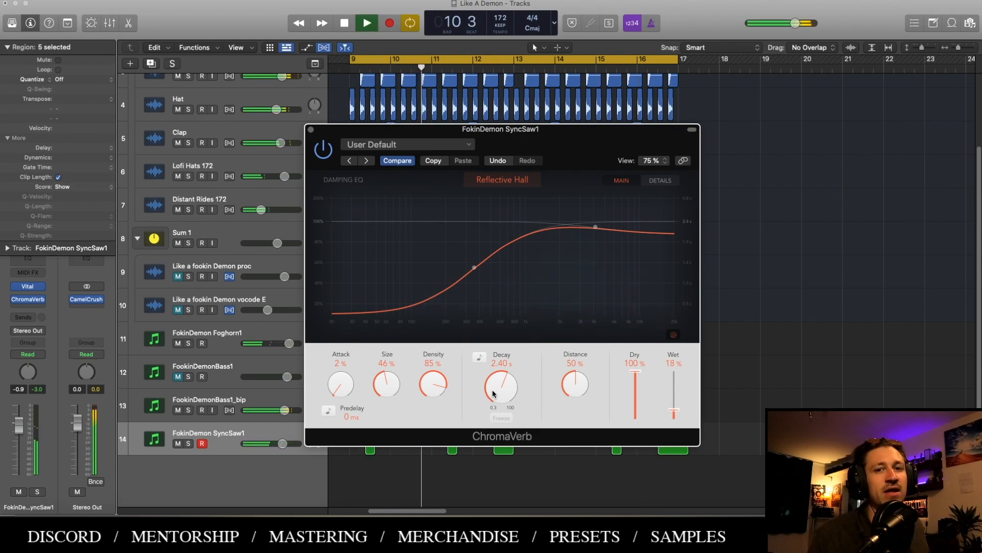
Close ChromaVerb and lower the FokinDemon SyncSaw1 track volume to -1.4 dB during playback
left_click(311, 130)
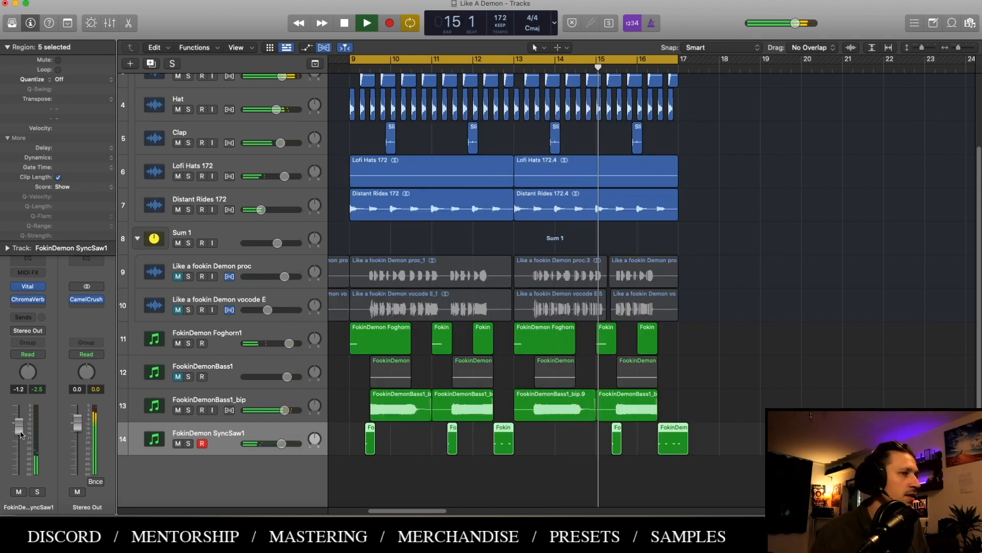
left_click_drag(20, 433, 20, 435)
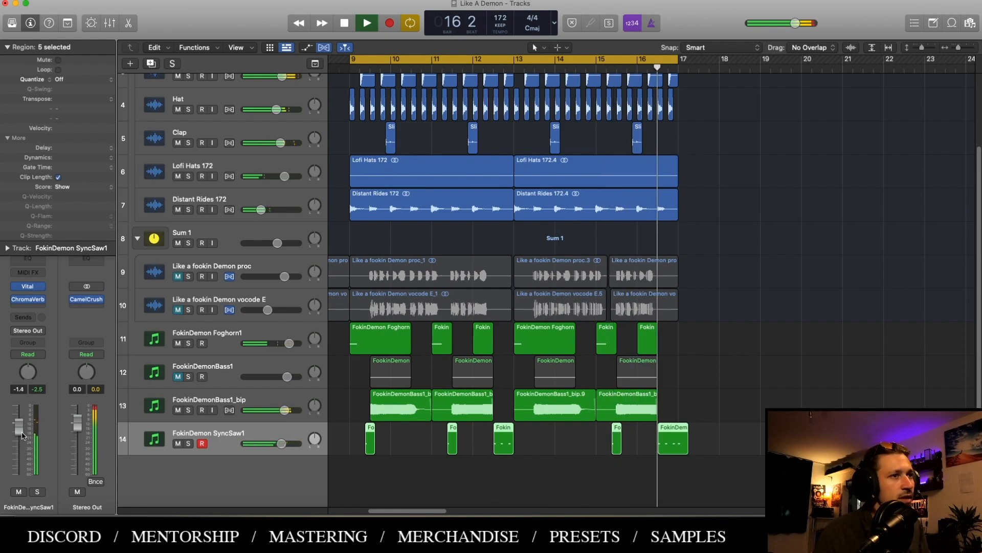
key("space")
Shift the Clap regions one bar later, keep only the first and third, and play the section
left_click_drag(390, 138, 430, 138)
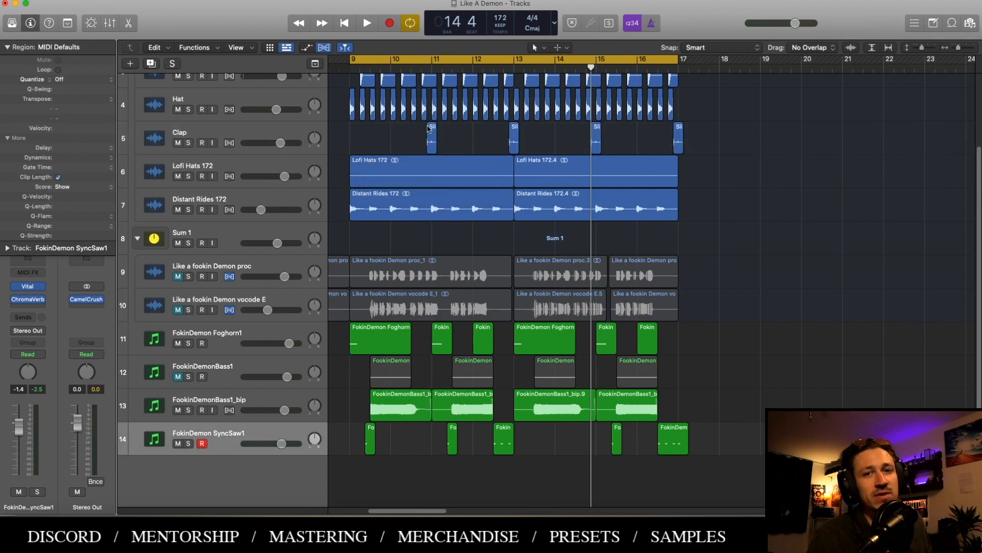
key("space")
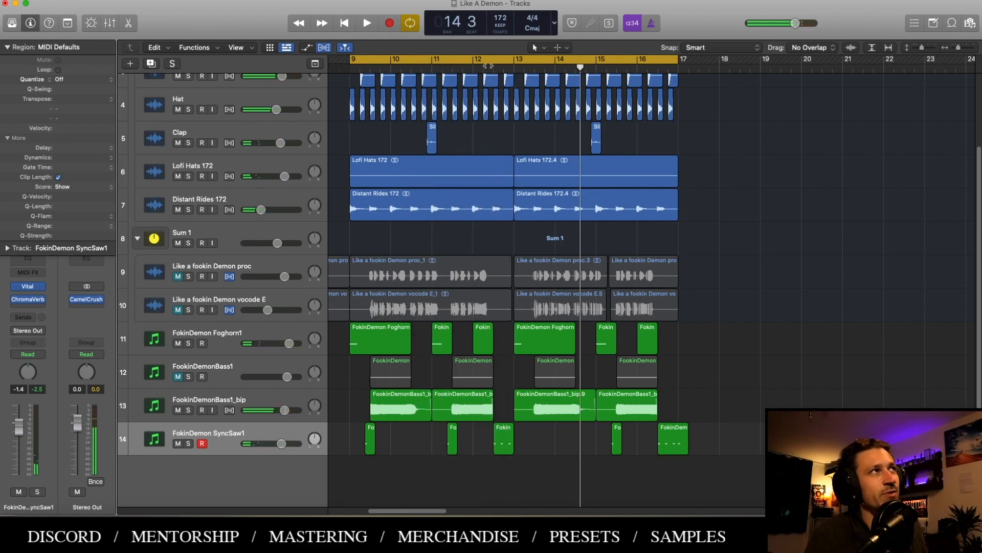
Turn off the cycle range and play the full arrangement from the vocal intro at bar 5 through bar 17
left_click(489, 65)
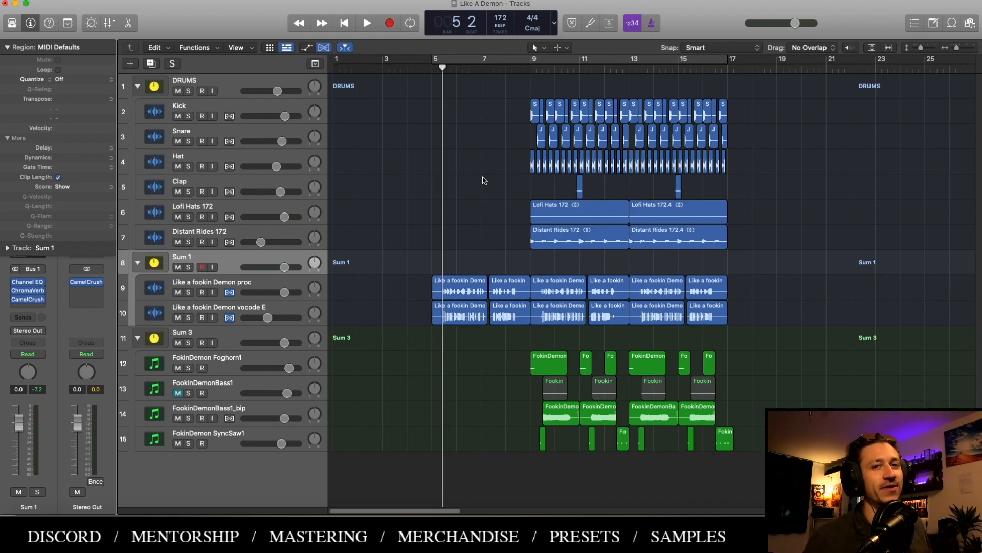
key("space")
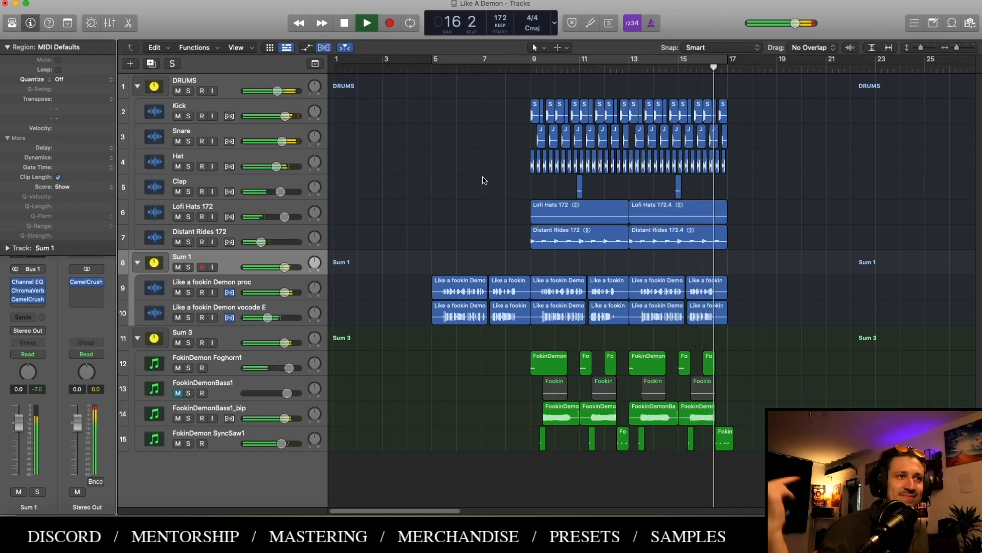
key("space")
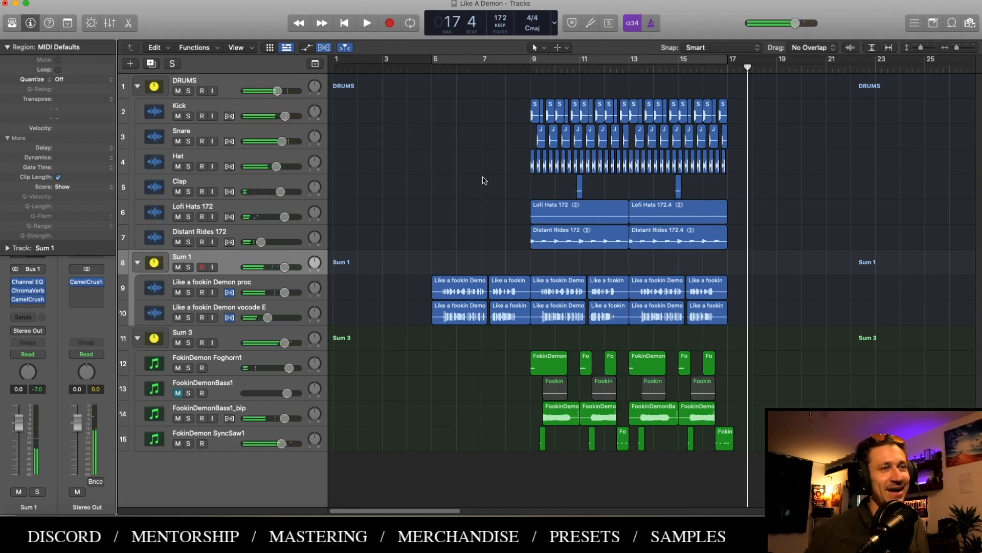